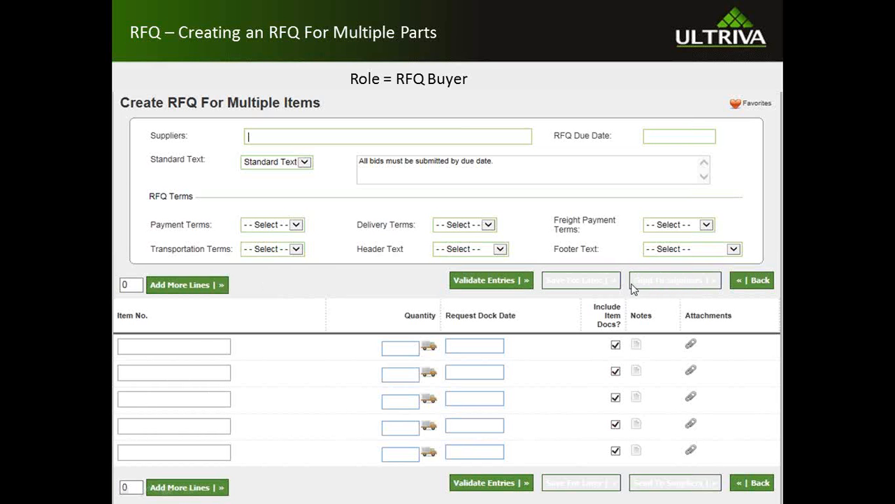
# Step: Leave the slideshow and switch to the Ultriva browser window
pyautogui.click(667, 273)
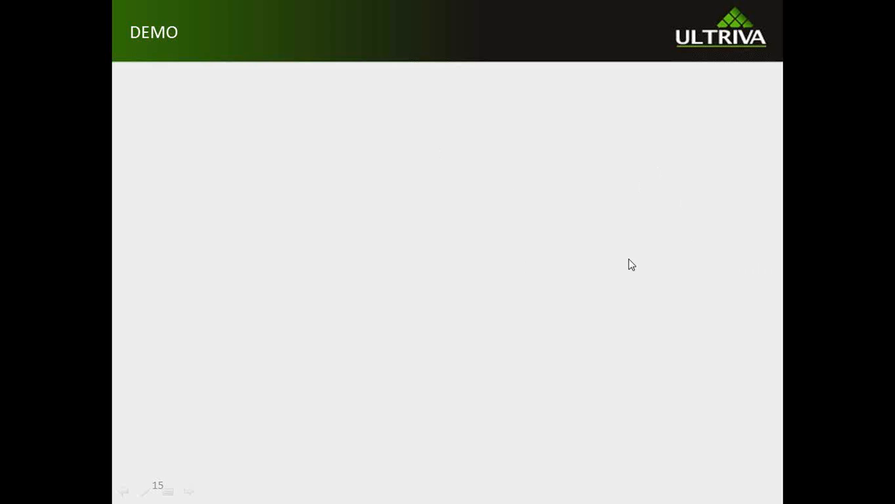
pyautogui.press('super')
pyautogui.click(61, 496)
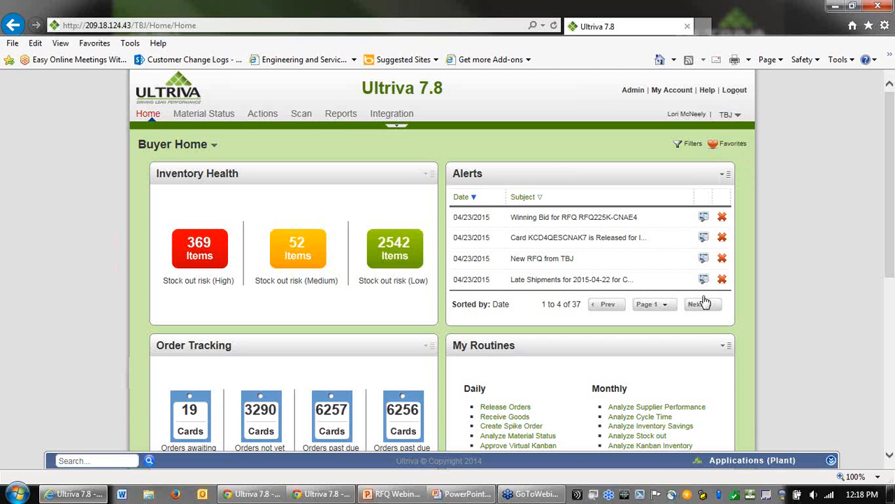
# Step: Switch to the RFQ application and open the list of open RFQs
pyautogui.click(729, 463)
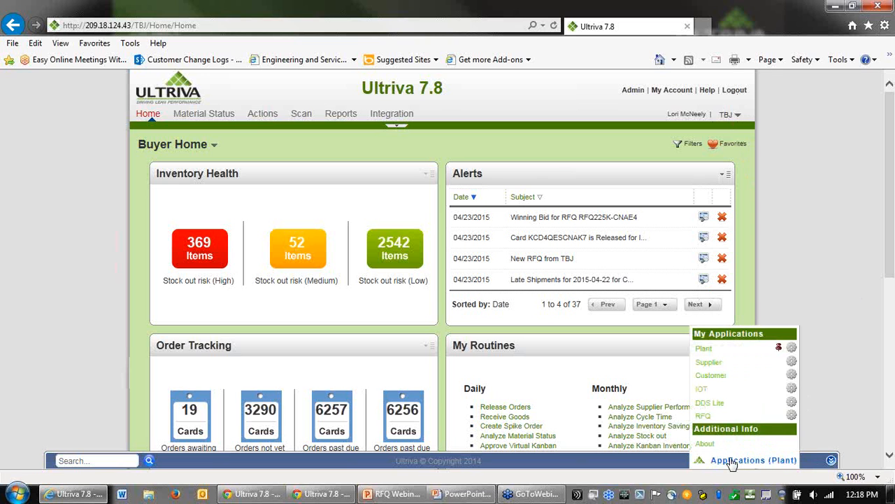
pyautogui.click(705, 417)
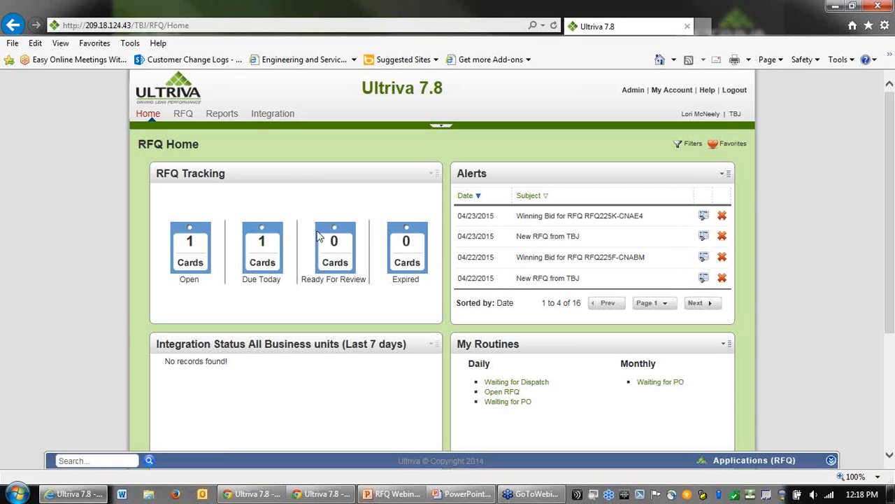
pyautogui.click(192, 245)
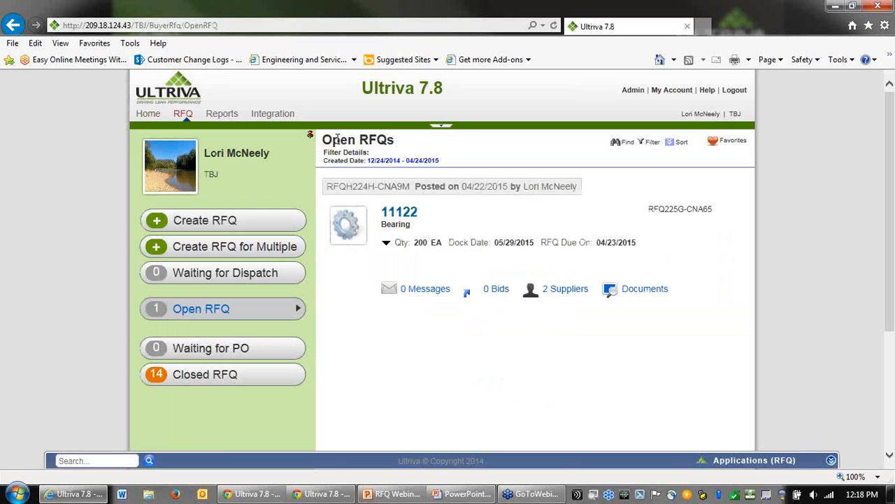
# Step: Show the suppliers invited to the open RFQ for item 11122
pyautogui.moveTo(323, 139); pyautogui.dragTo(403, 143)
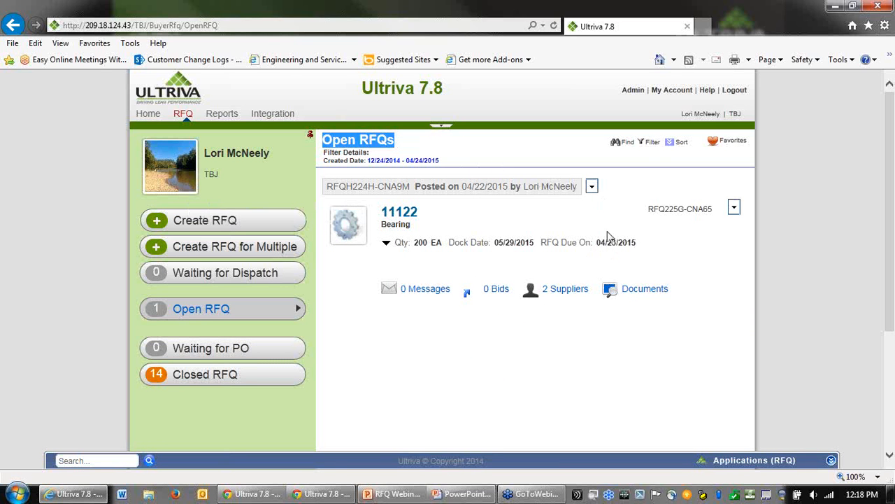
pyautogui.click(558, 289)
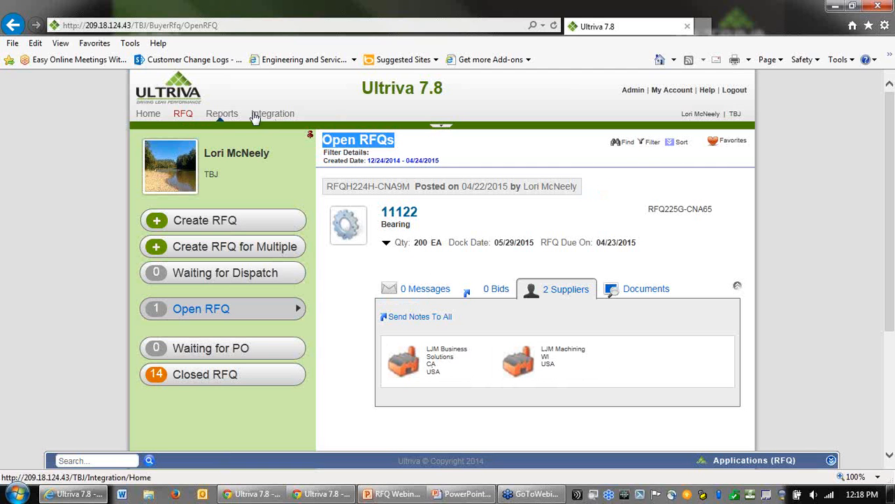
# Step: Return to the RFQ home page and reopen the Open RFQ list
pyautogui.click(146, 115)
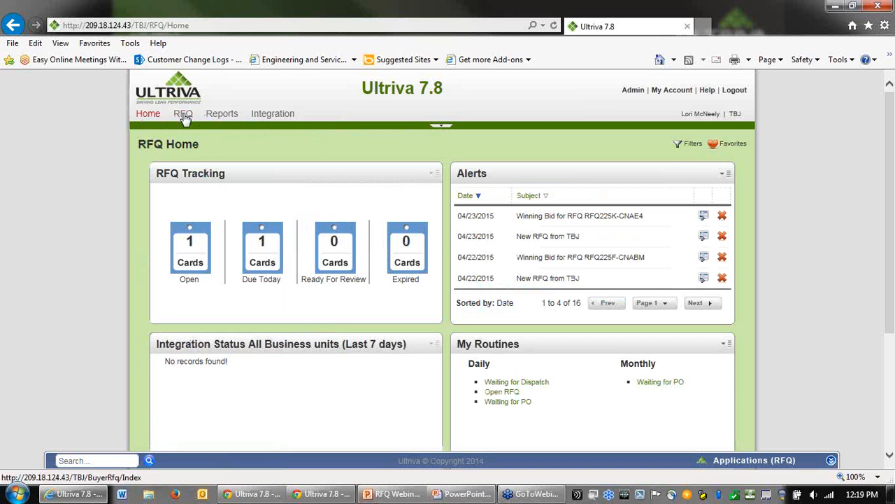
pyautogui.click(184, 116)
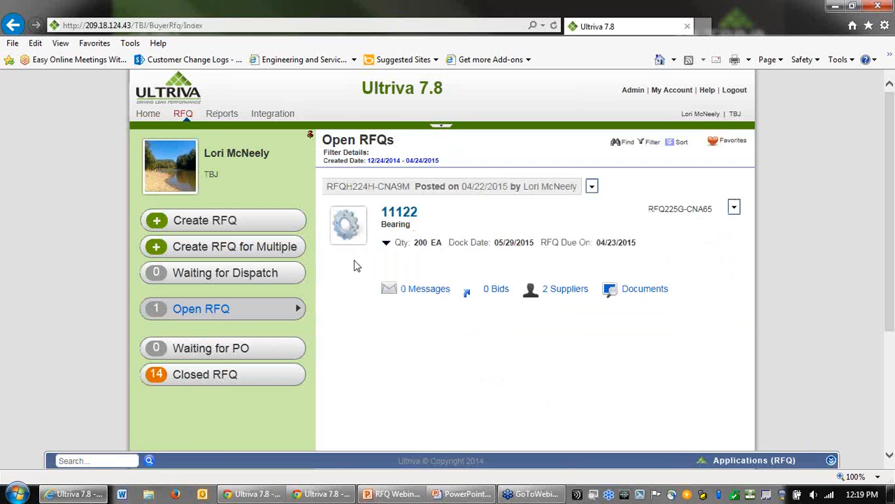
pyautogui.click(200, 316)
# Step: Start a new single-item RFQ and select item 24680
pyautogui.click(222, 222)
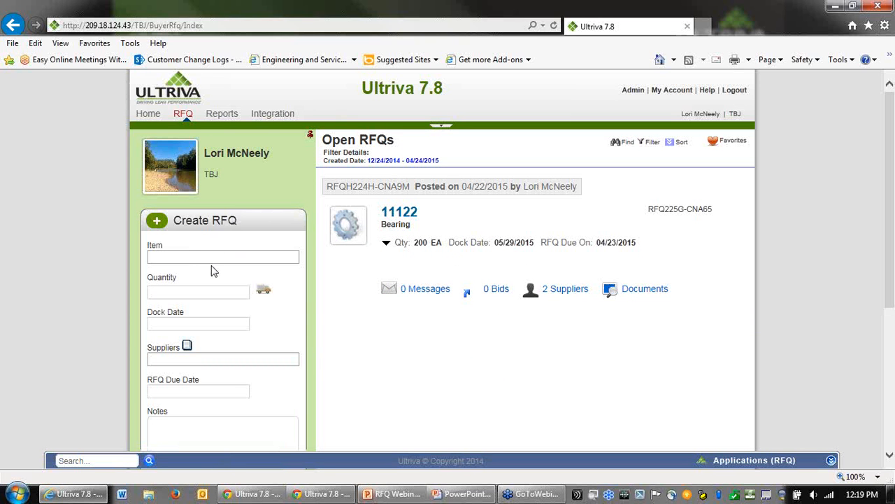
pyautogui.click(287, 257)
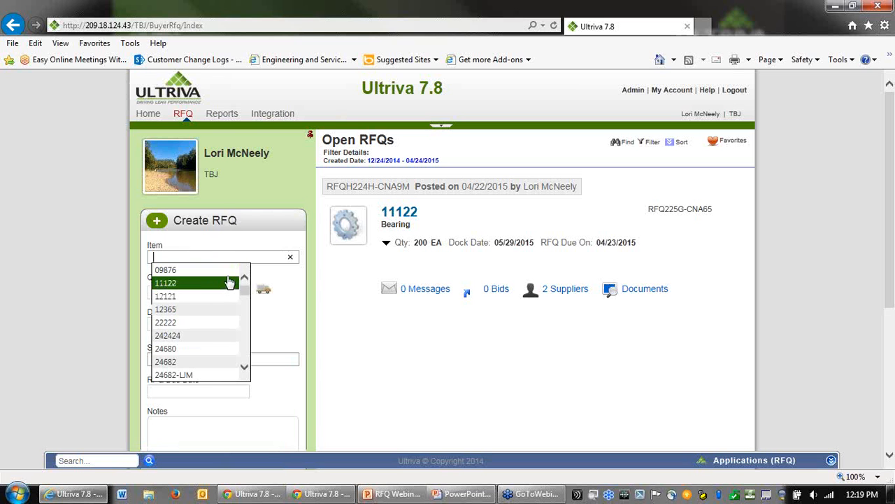
pyautogui.click(197, 350)
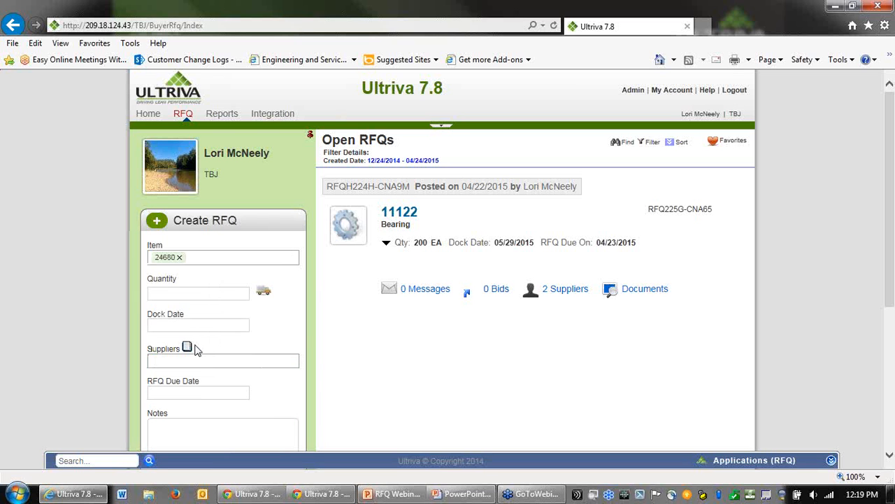
# Step: Open the delivery schedules and set the first line to dock date 06/02/2015 with quantity 100
pyautogui.click(193, 292)
pyautogui.click(263, 292)
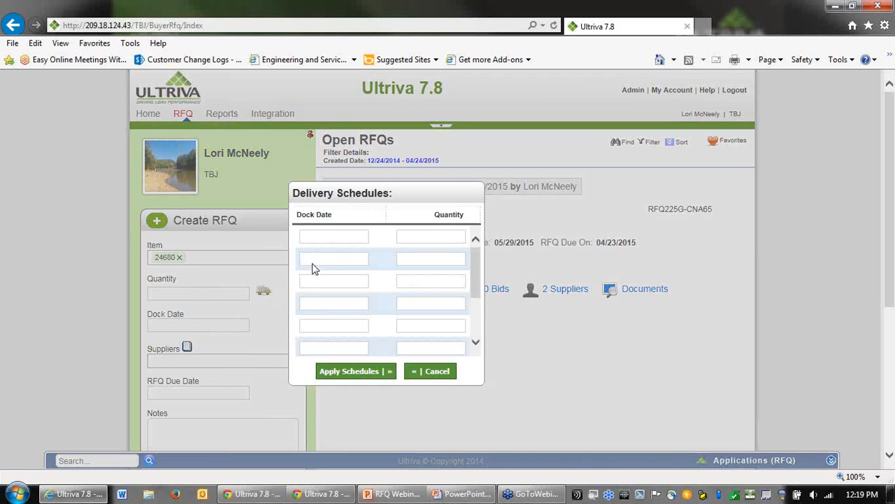
pyautogui.click(345, 240)
pyautogui.click(346, 240)
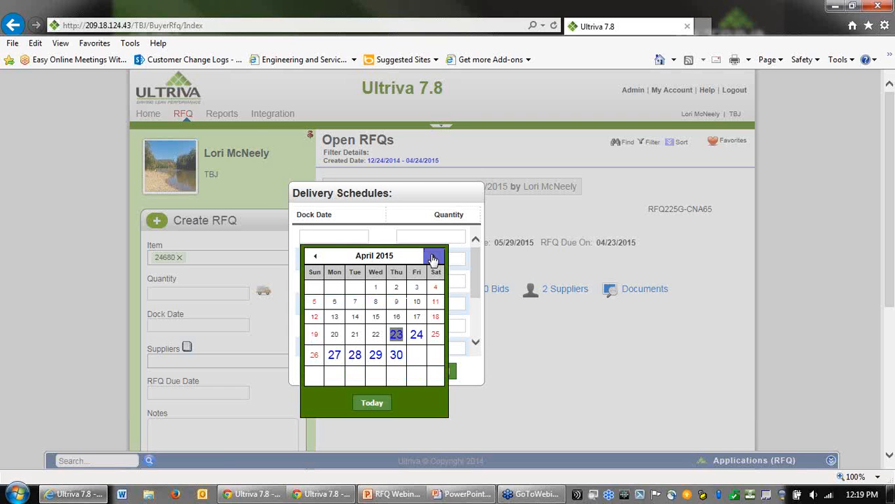
pyautogui.click(433, 259)
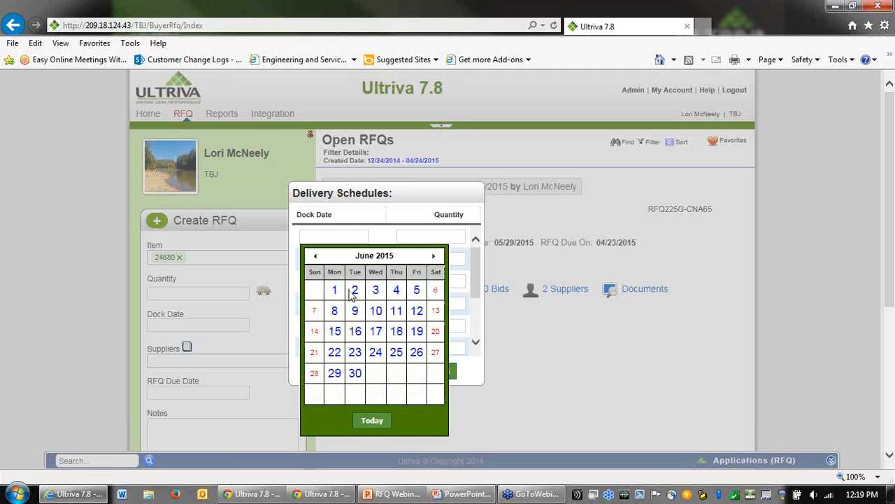
pyautogui.click(354, 291)
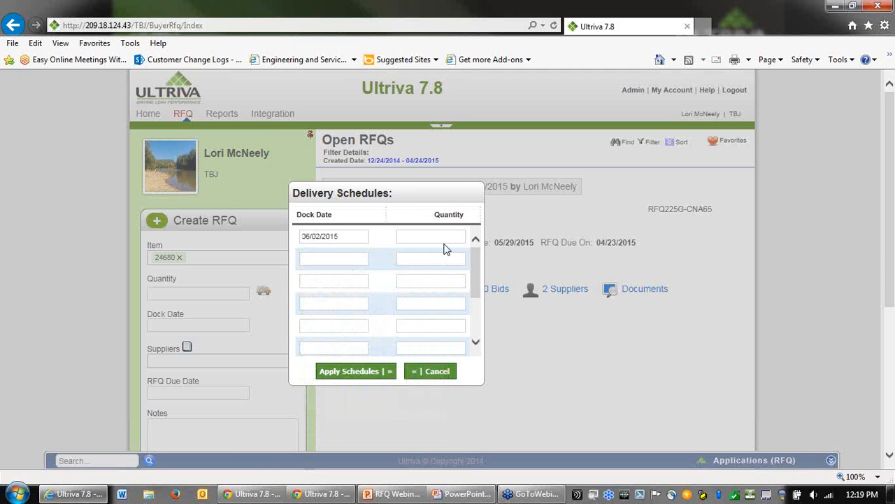
# Step: Add a second delivery schedule line dated 07/02/2015 with quantity 100
pyautogui.click(326, 261)
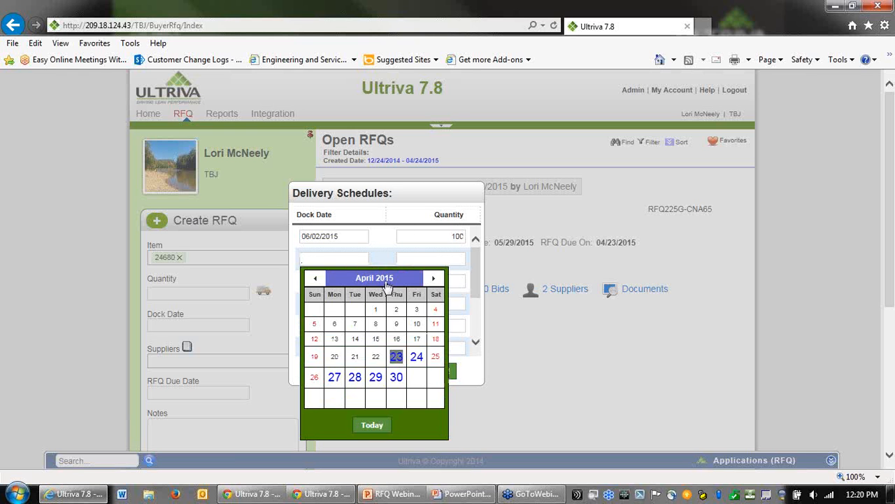
pyautogui.click(381, 284)
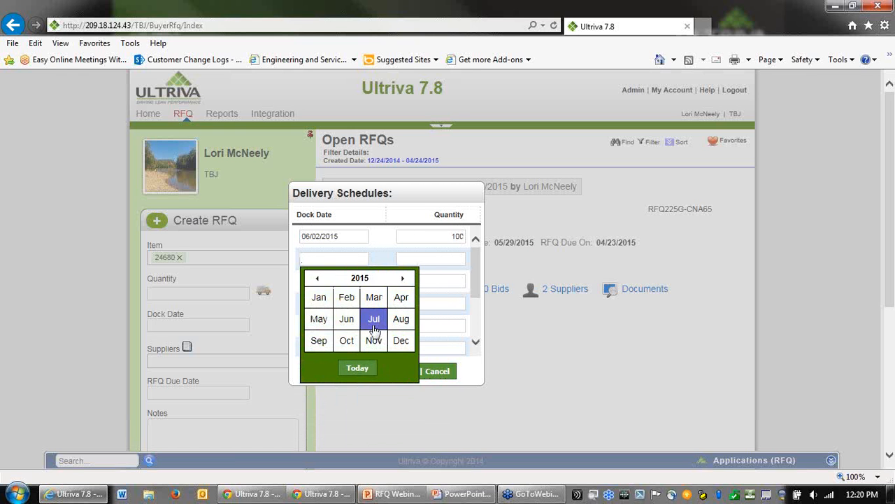
pyautogui.click(377, 316)
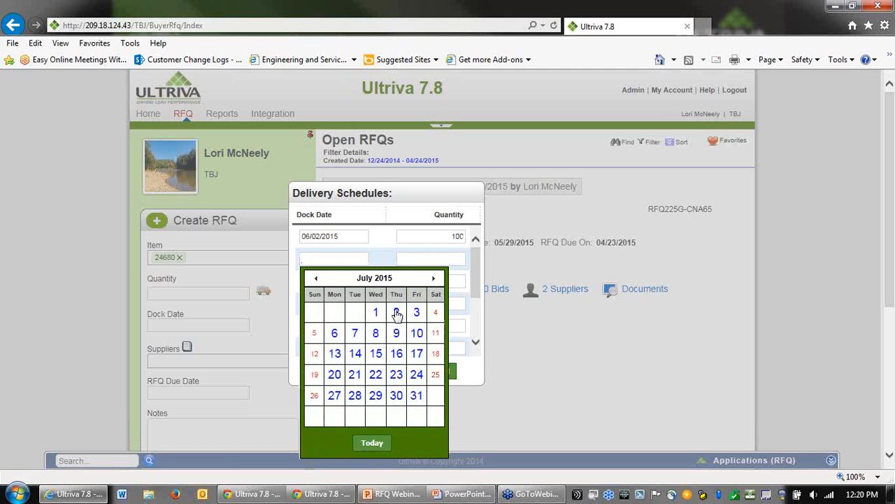
pyautogui.click(399, 309)
pyautogui.click(440, 261)
pyautogui.write('100')
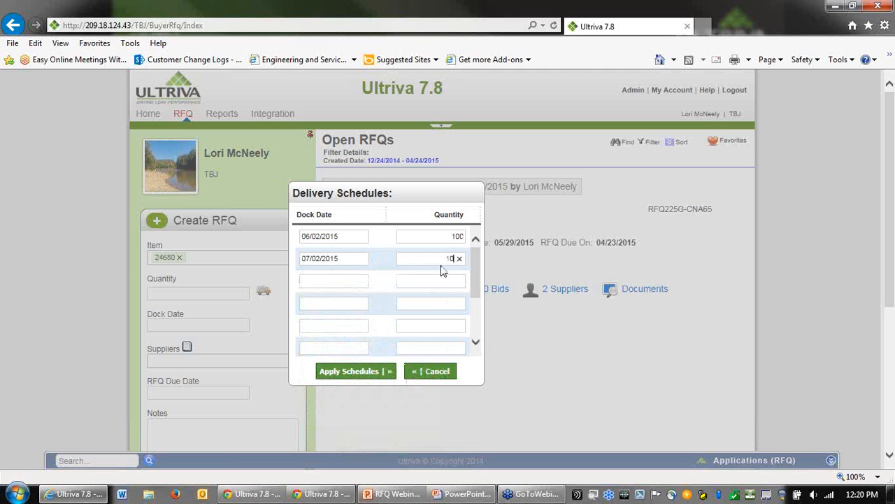
# Step: Add a third schedule line dated 08/03/2015 with quantity 100 and apply the delivery schedules
pyautogui.click(362, 282)
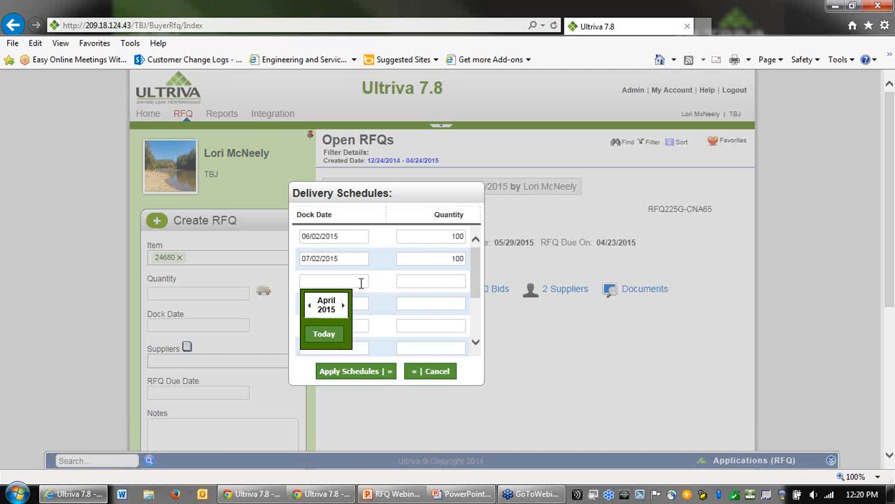
pyautogui.click(361, 283)
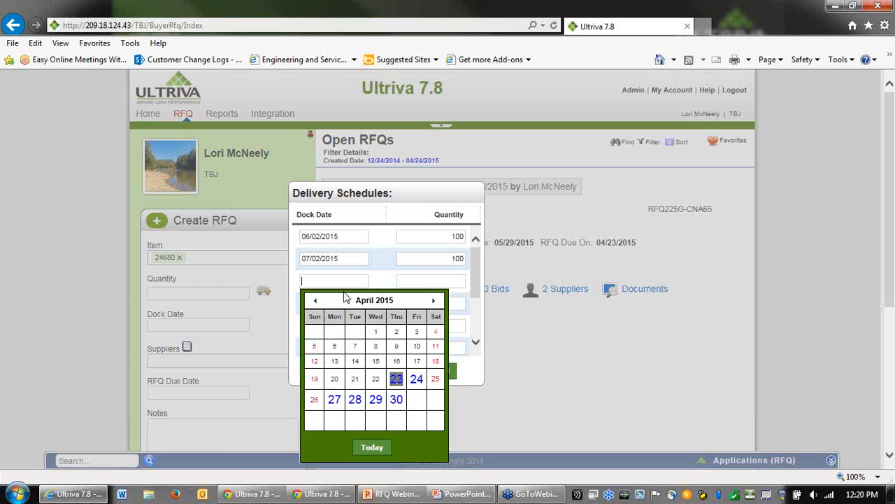
pyautogui.click(358, 306)
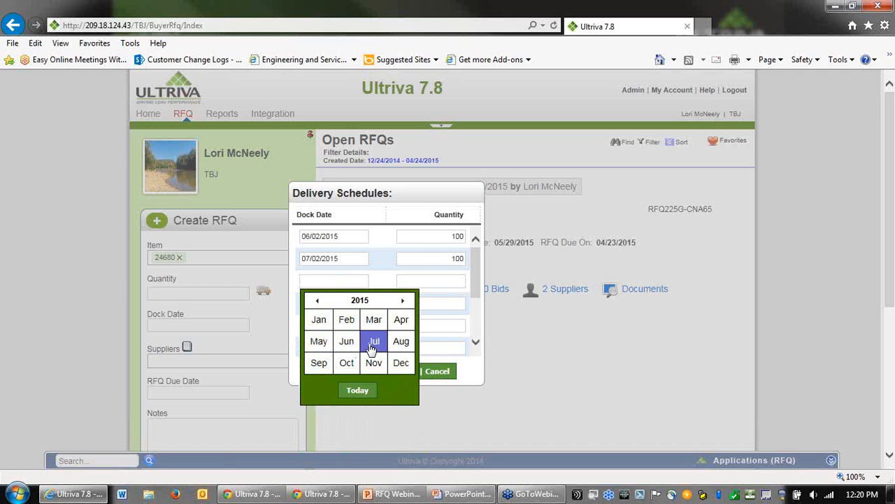
pyautogui.click(401, 341)
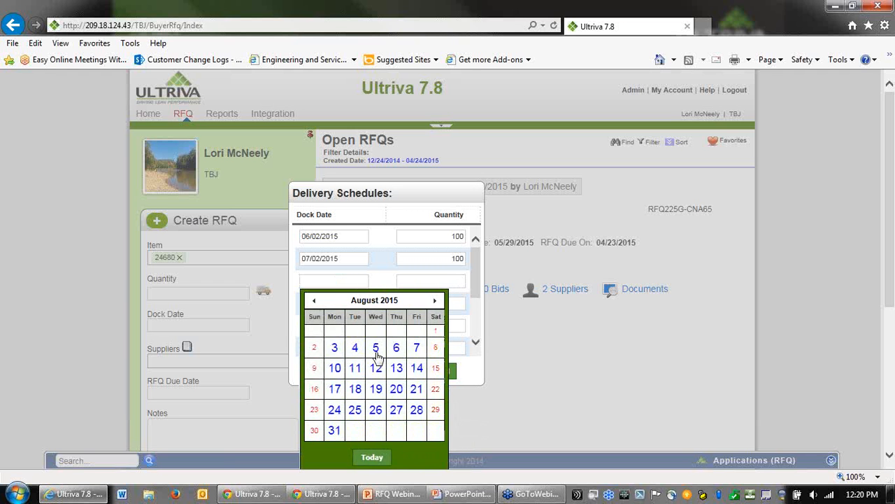
pyautogui.click(335, 348)
pyautogui.click(441, 282)
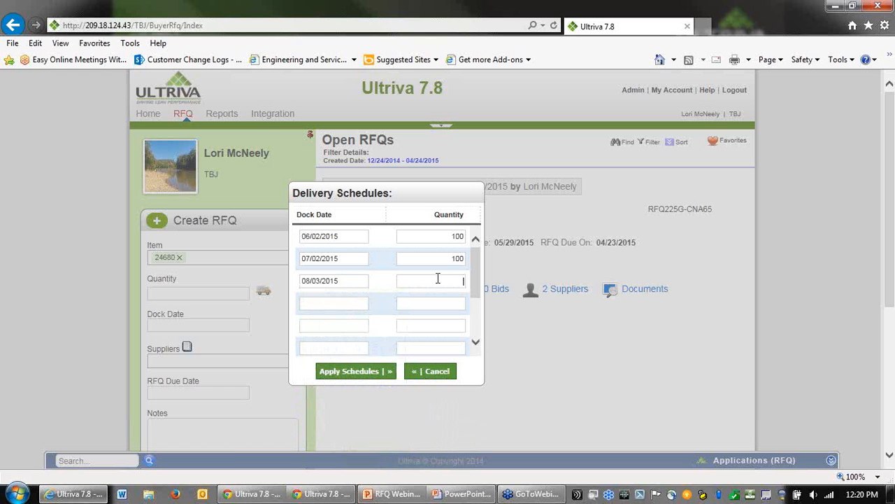
pyautogui.write('100')
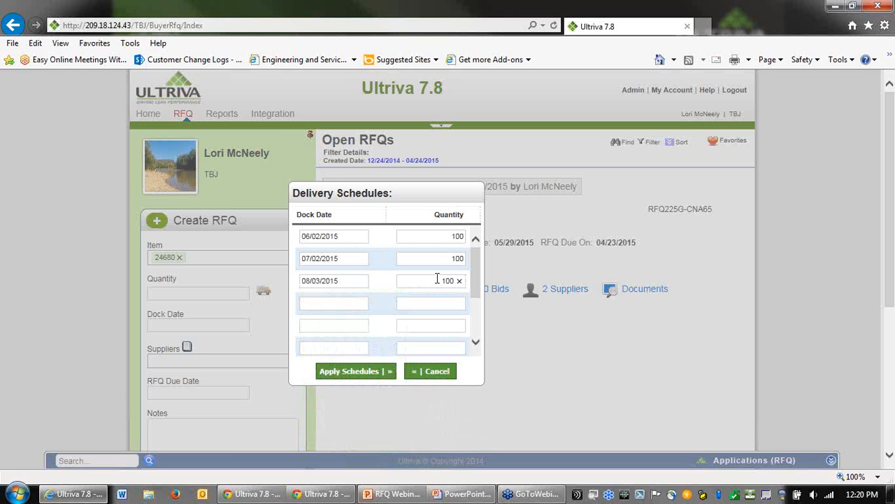
pyautogui.click(354, 371)
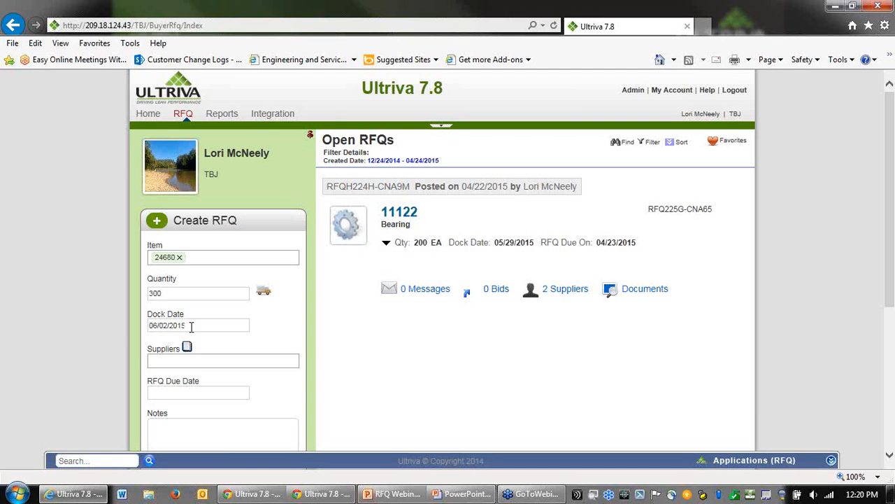
# Step: Check the RFQ approved history for item 24680 and close it
pyautogui.scroll(-1, 273, 305)
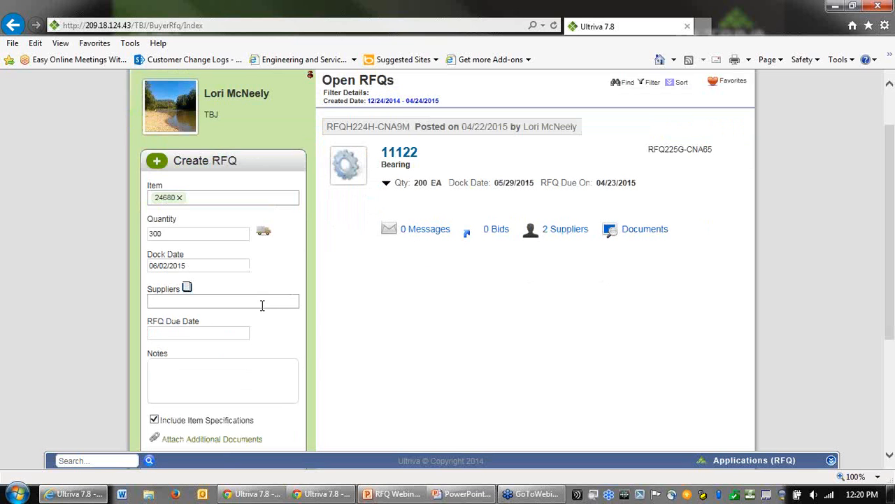
pyautogui.click(187, 289)
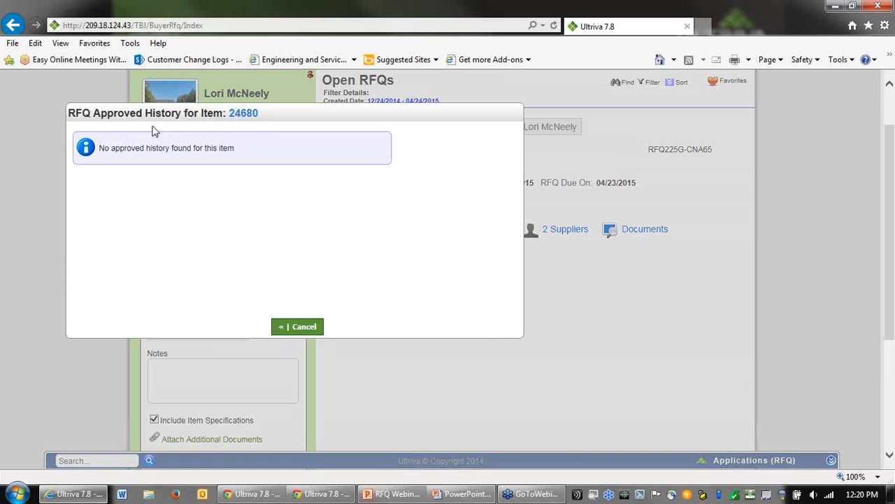
pyautogui.click(300, 327)
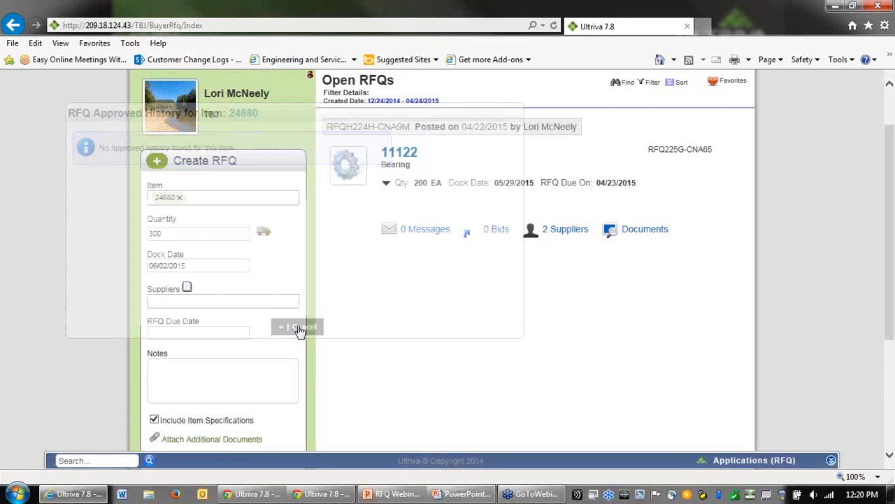
# Step: Add A&G Machining and LJM Machining Supplies as the RFQ's suppliers
pyautogui.write('&G')
pyautogui.click(179, 313)
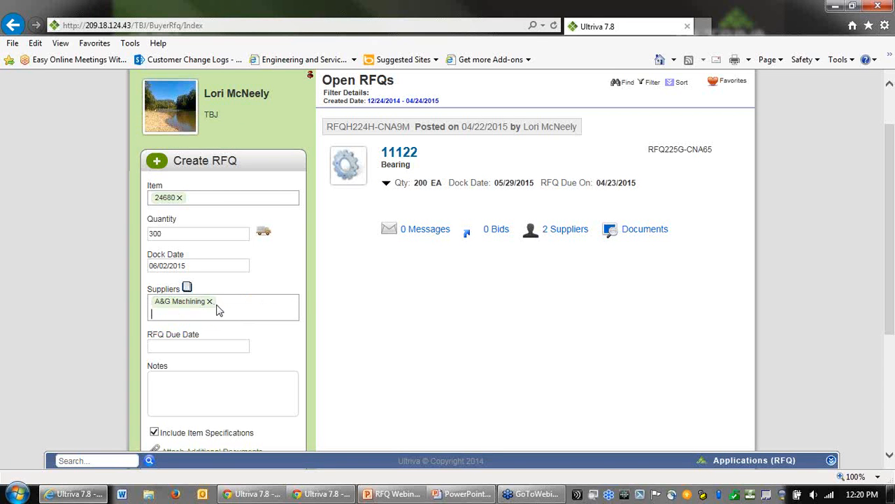
pyautogui.write('ljm m')
pyautogui.click(201, 340)
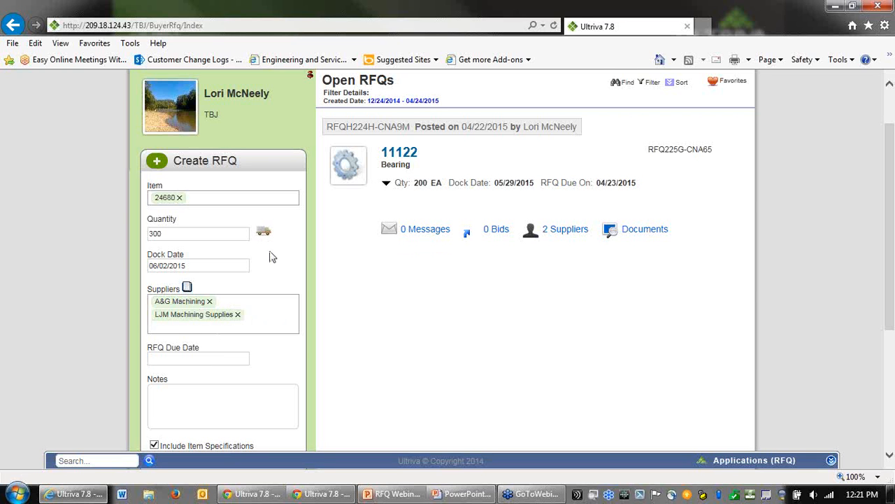
# Step: Set the RFQ due date to 05/04/2015 and add the note "We need 100 each for 3 months."
pyautogui.click(206, 360)
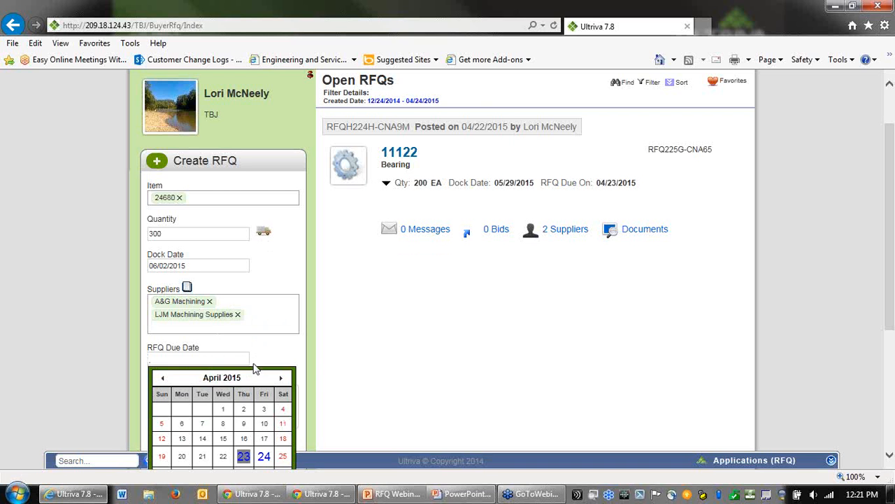
pyautogui.scroll(-2, 371, 308)
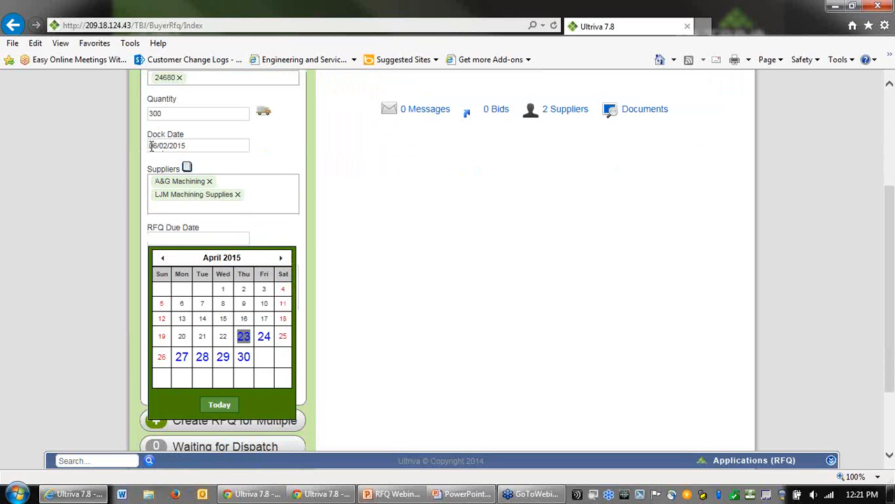
pyautogui.click(281, 258)
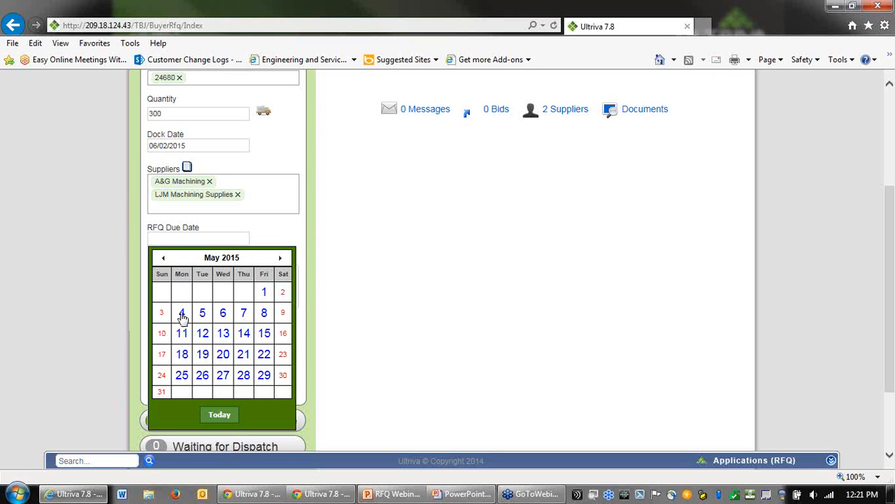
pyautogui.click(181, 314)
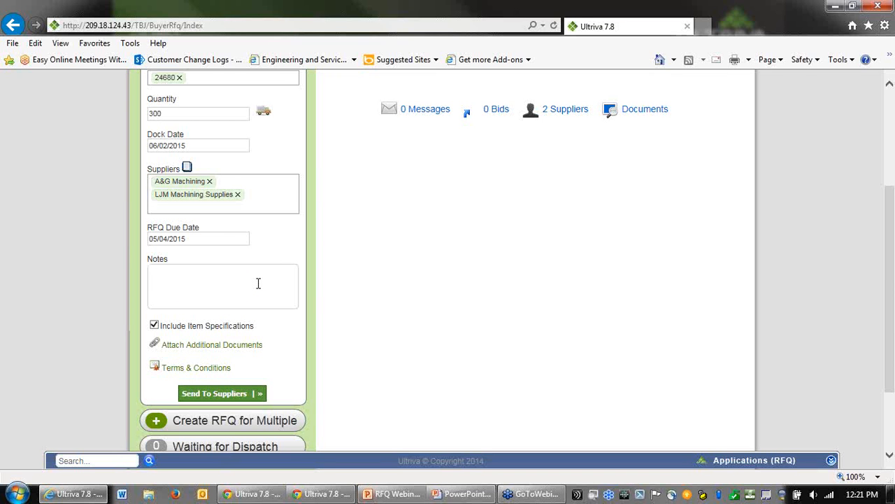
pyautogui.write('We need 100 each for 3 months')
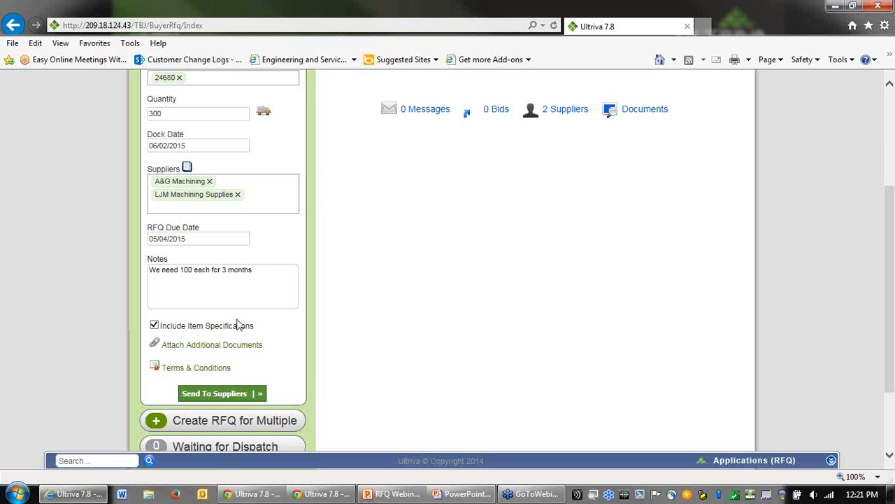
# Step: Open the additional document attachment dialog and enter the attachment title 24680 Rev 2 drawing
pyautogui.click(183, 346)
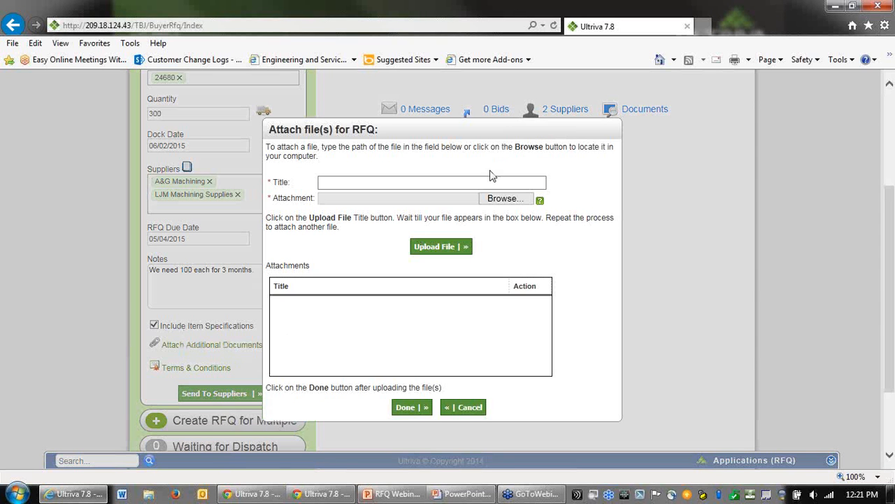
pyautogui.click(465, 182)
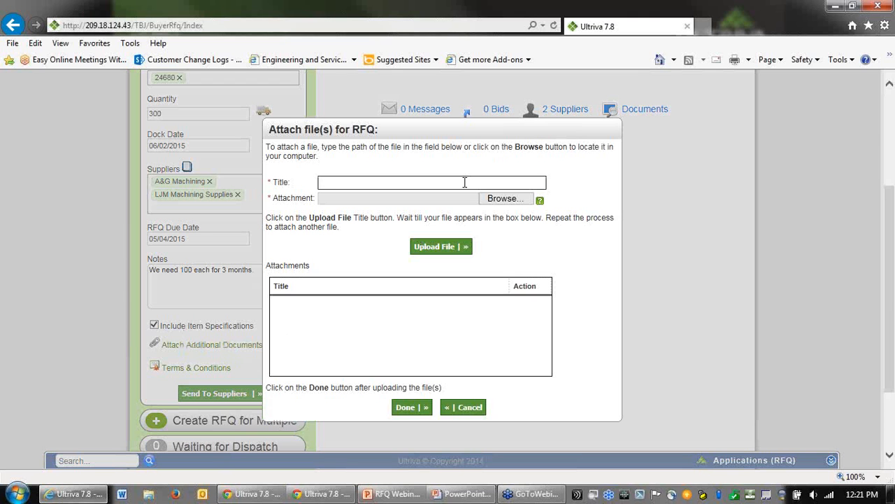
pyautogui.write('24680')
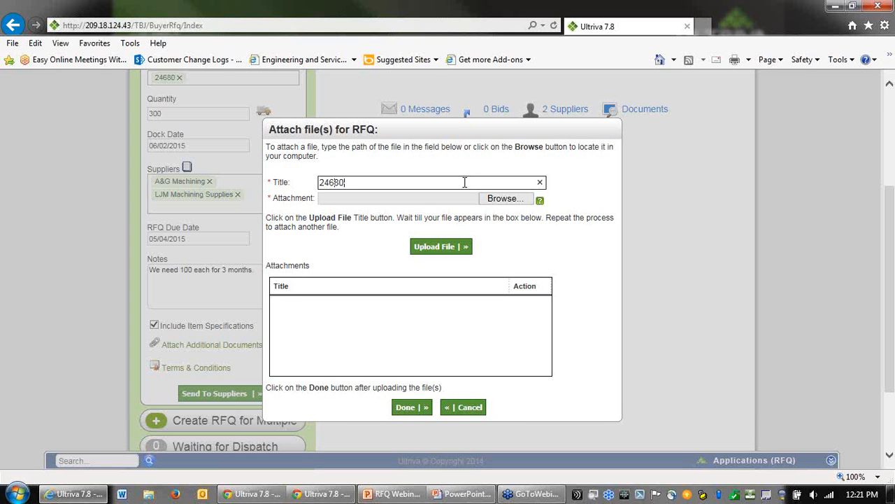
pyautogui.write(';Rev 2 drawing')
# Step: Choose Design Specs.jpg from Documents as the attachment file, upload it and finish the attachment dialog
pyautogui.click(502, 200)
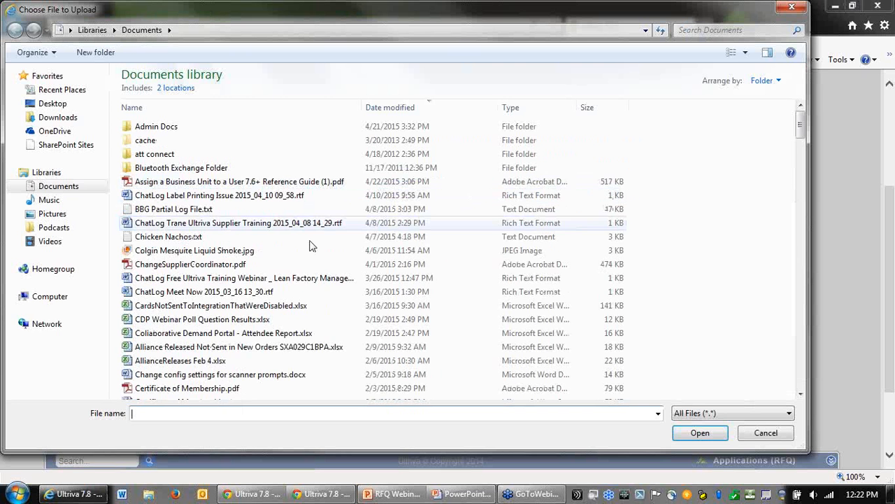
pyautogui.click(283, 278)
pyautogui.scroll(-4, 283, 278)
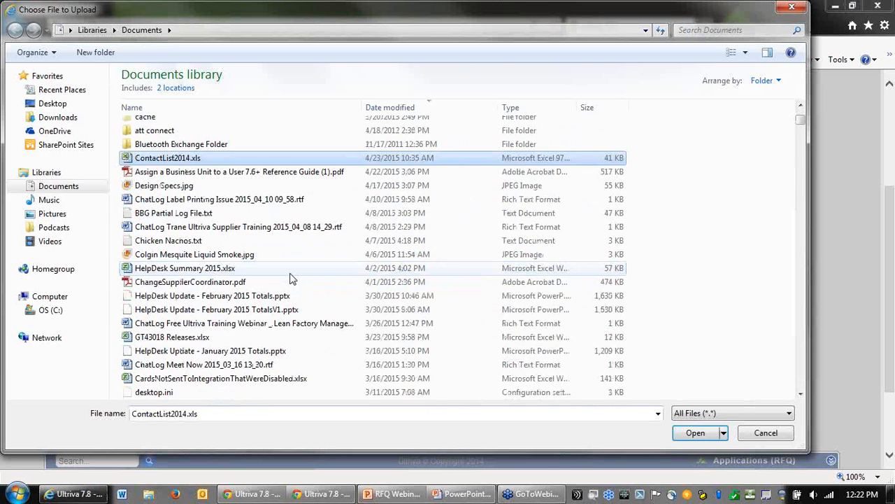
pyautogui.scroll(5, 292, 277)
pyautogui.scroll(-5, 293, 274)
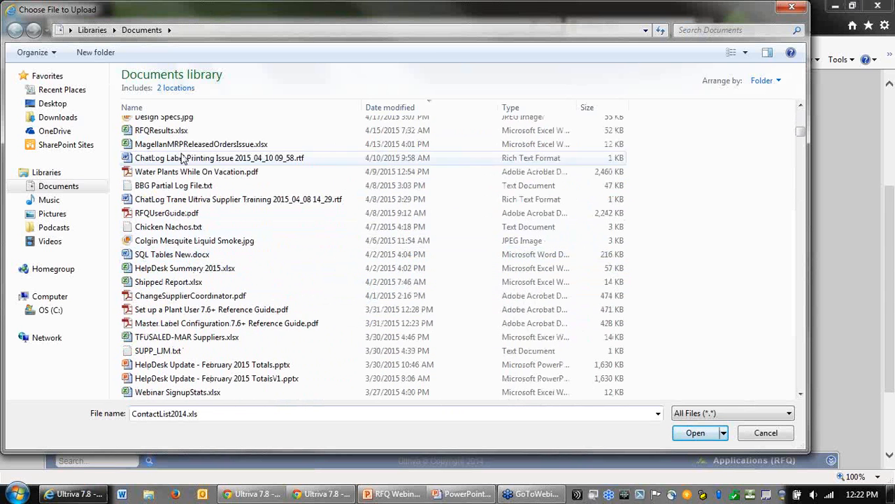
pyautogui.scroll(2, 178, 174)
pyautogui.scroll(2, 183, 175)
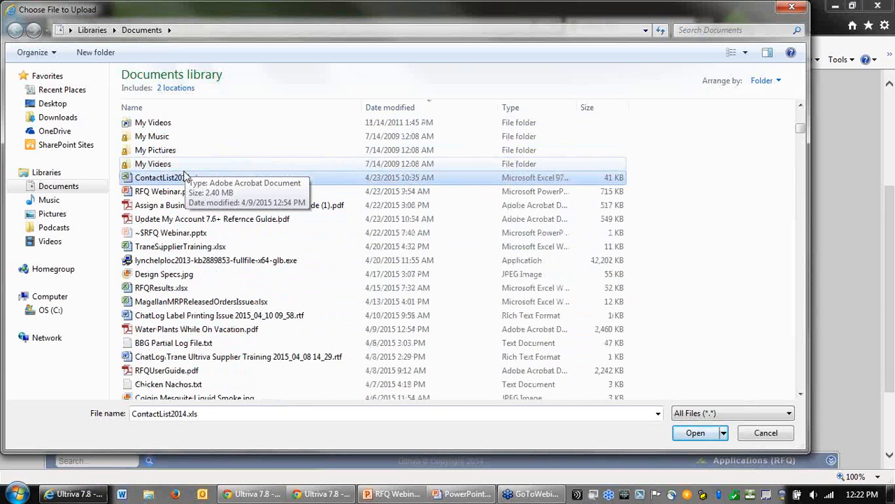
pyautogui.click(174, 275)
pyautogui.doubleClick(175, 276)
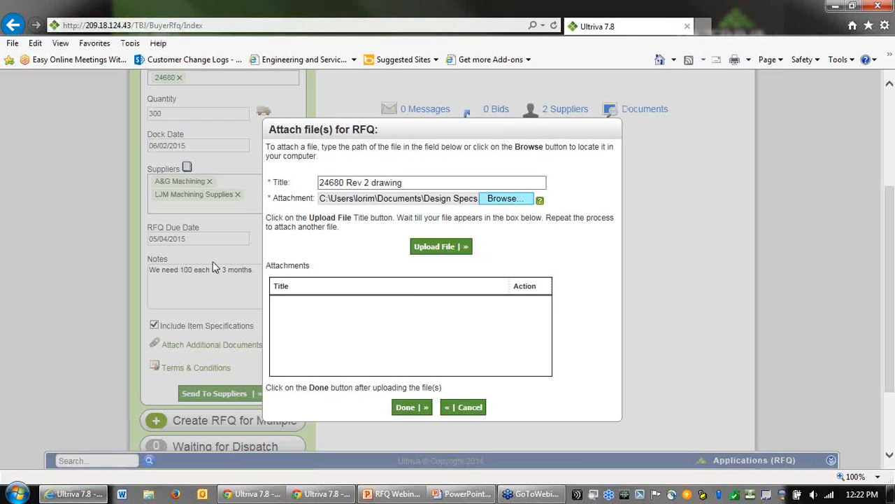
pyautogui.click(452, 247)
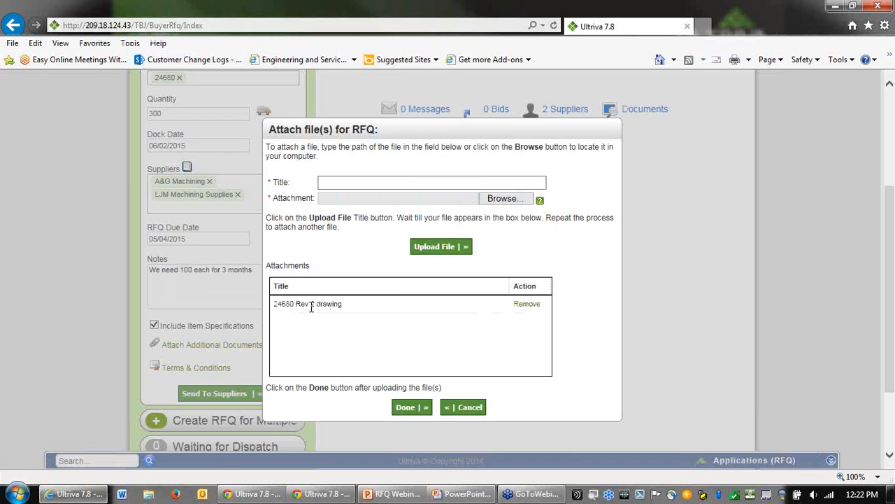
pyautogui.click(411, 408)
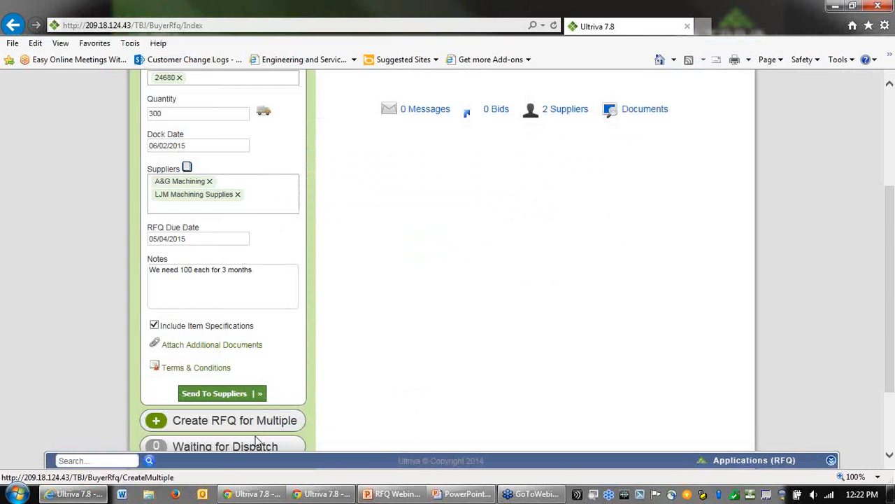
# Step: In the RFQ terms and conditions, set transportation terms to STB and freight payment terms to PX
pyautogui.click(196, 371)
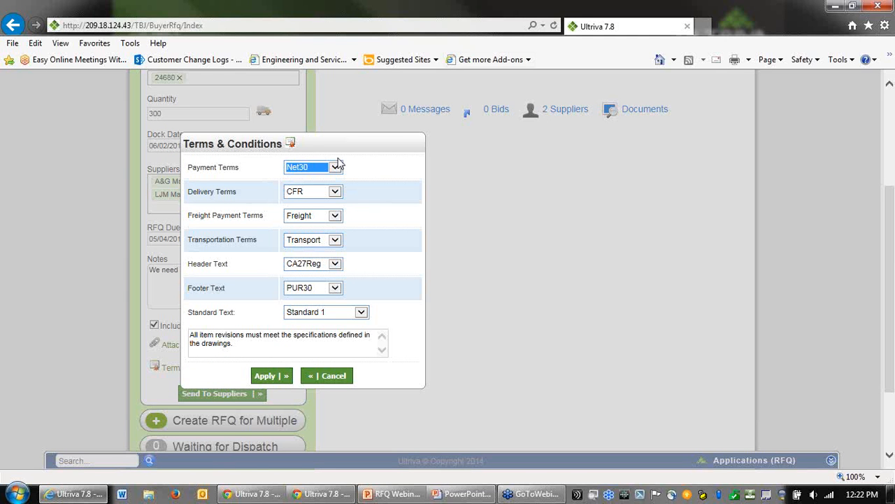
pyautogui.click(335, 265)
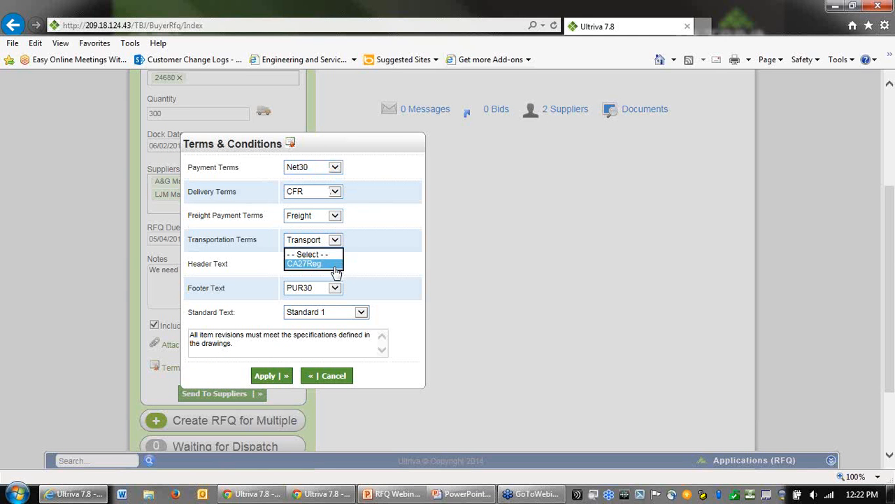
pyautogui.click(335, 265)
pyautogui.click(334, 240)
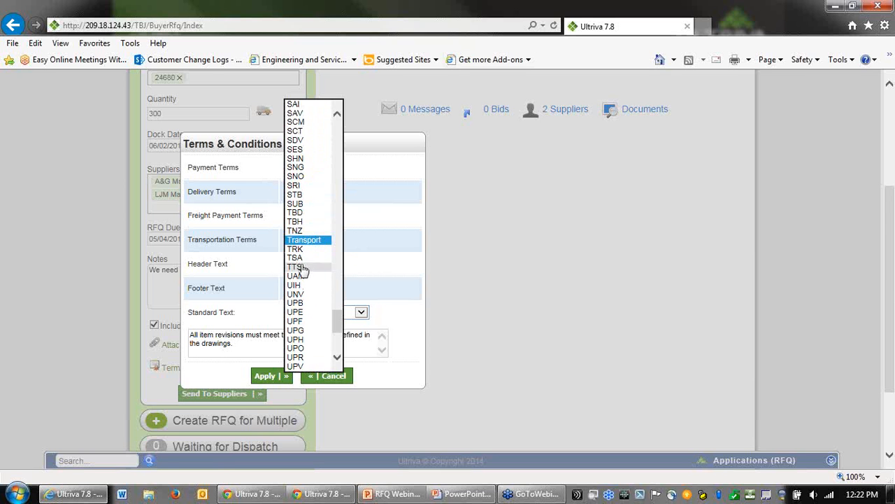
pyautogui.click(298, 196)
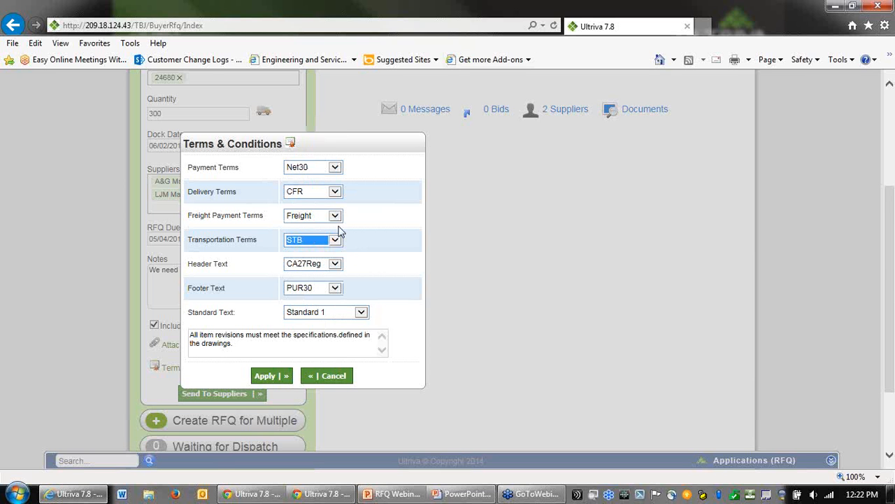
pyautogui.click(336, 218)
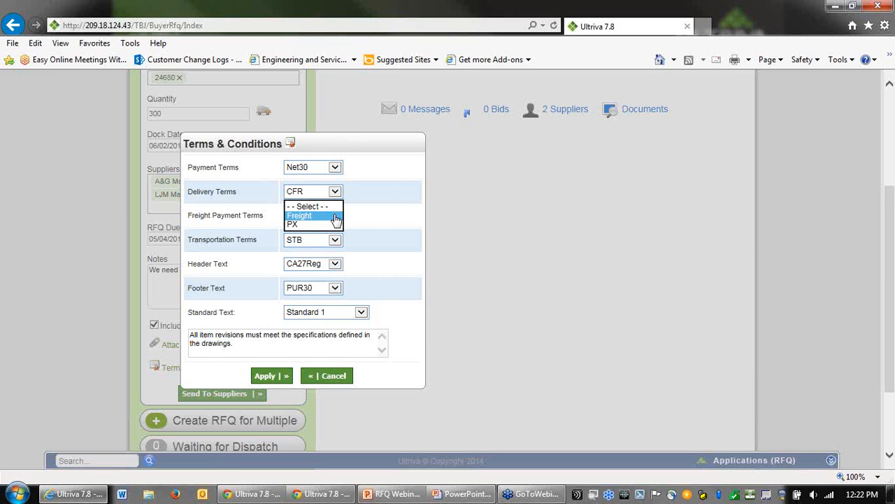
pyautogui.click(312, 226)
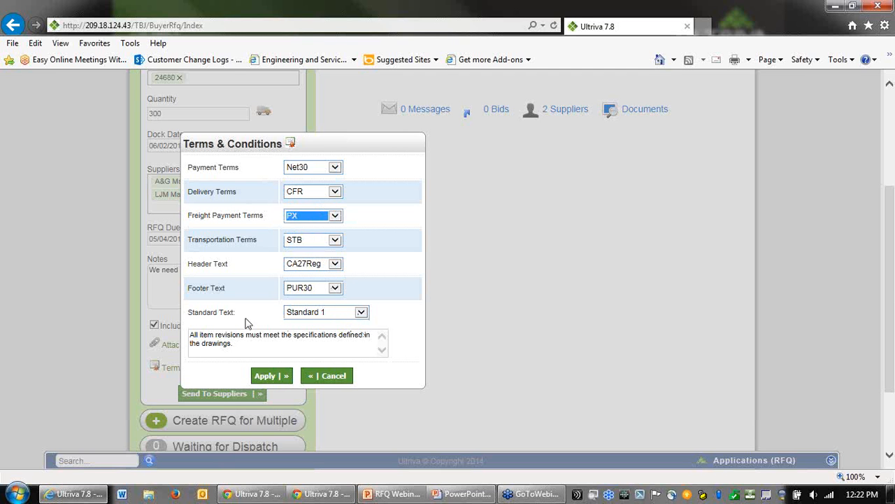
# Step: Set the standard text to CA_TAX_EXEMPT and apply the terms and conditions
pyautogui.moveTo(246, 349); pyautogui.dragTo(184, 338)
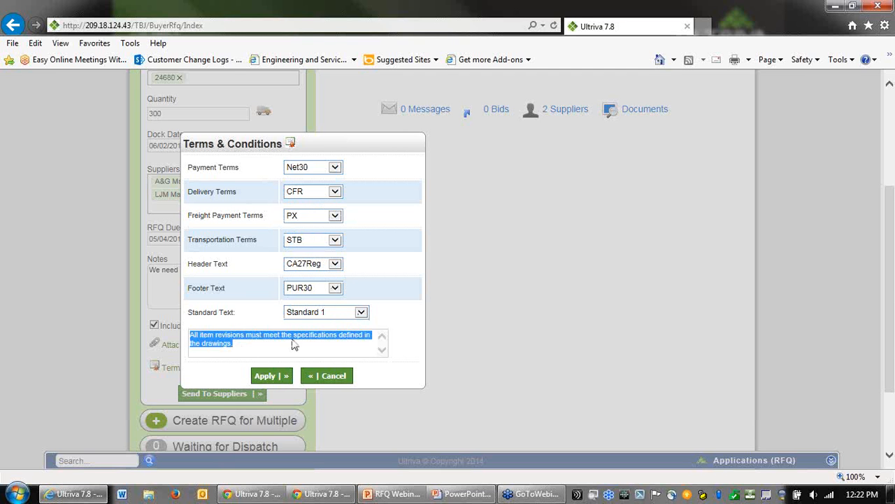
pyautogui.click(360, 312)
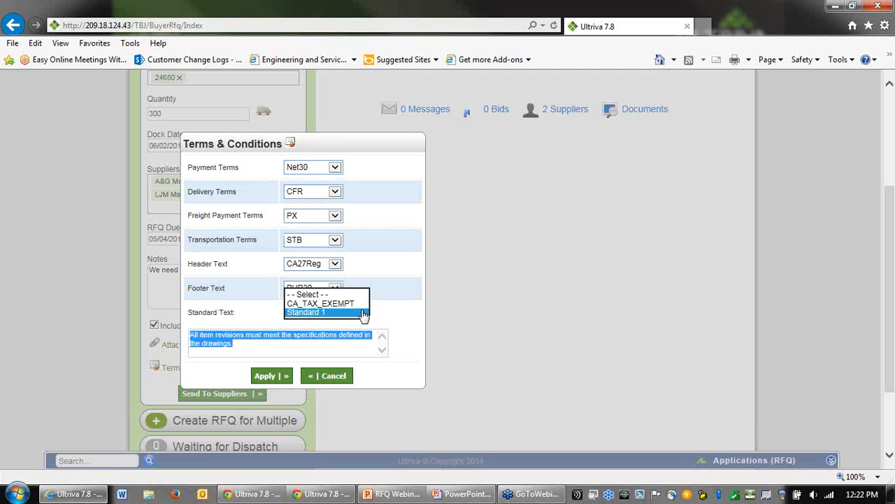
pyautogui.click(344, 303)
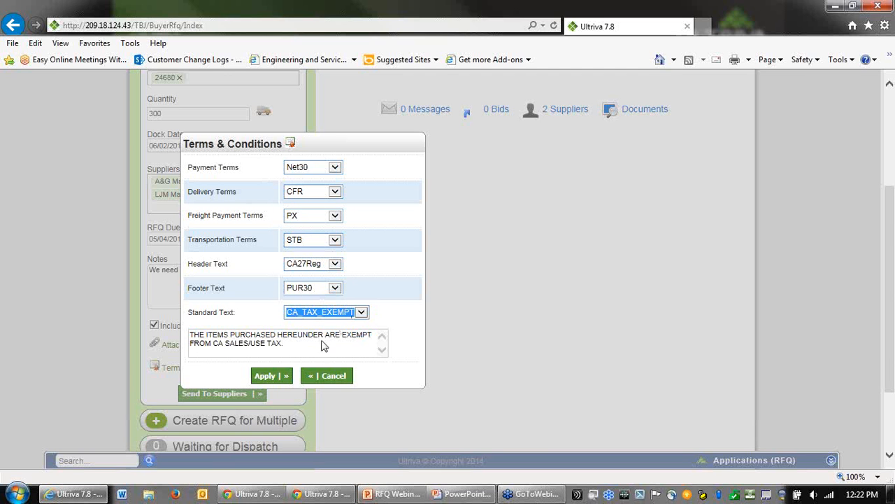
pyautogui.click(263, 376)
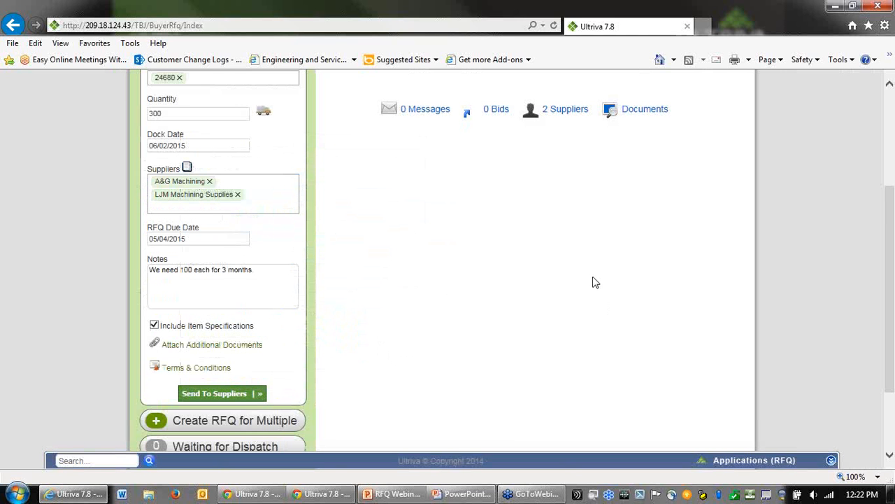
# Step: Send the RFQ for item 24680 to the suppliers
pyautogui.click(221, 394)
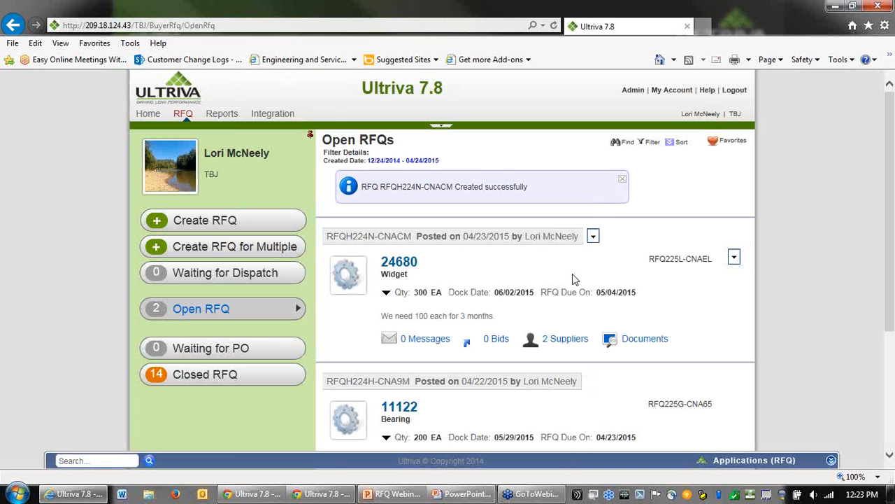
# Step: Start an RFQ for multiple items and add LJM Machining Supplies and A&G Machining as suppliers
pyautogui.click(217, 252)
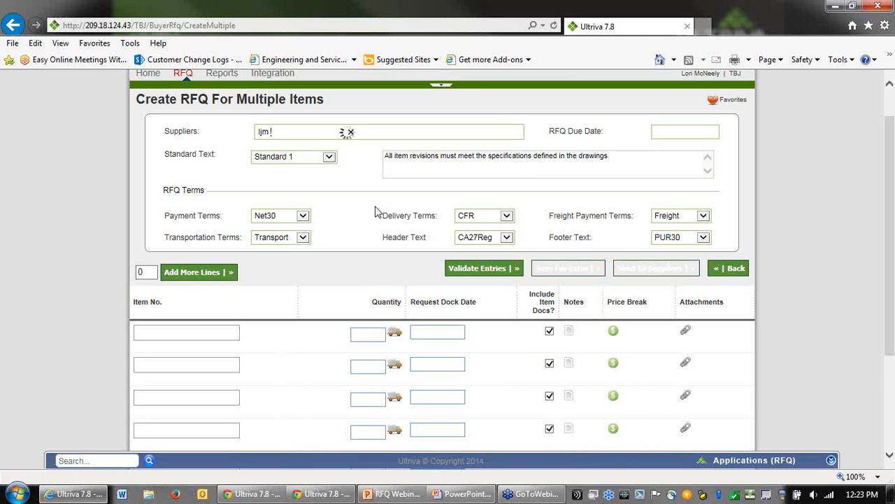
pyautogui.write('ljm')
pyautogui.click(326, 172)
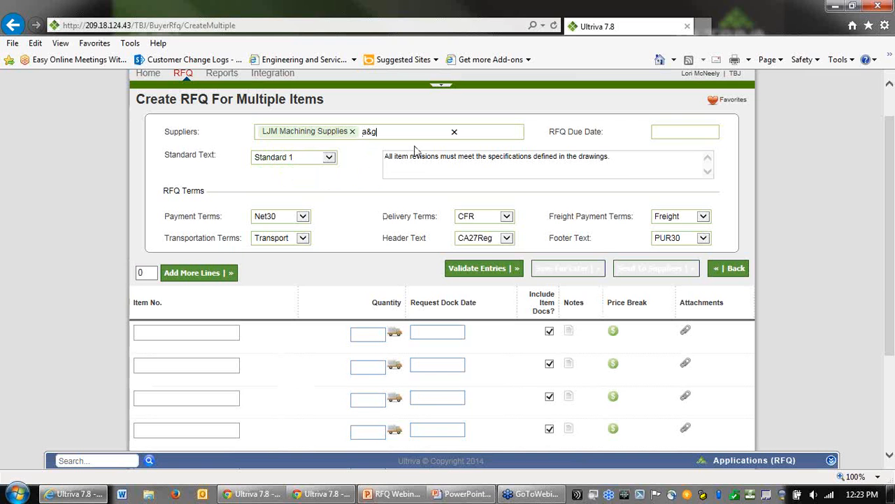
pyautogui.write('a&g')
pyautogui.click(391, 146)
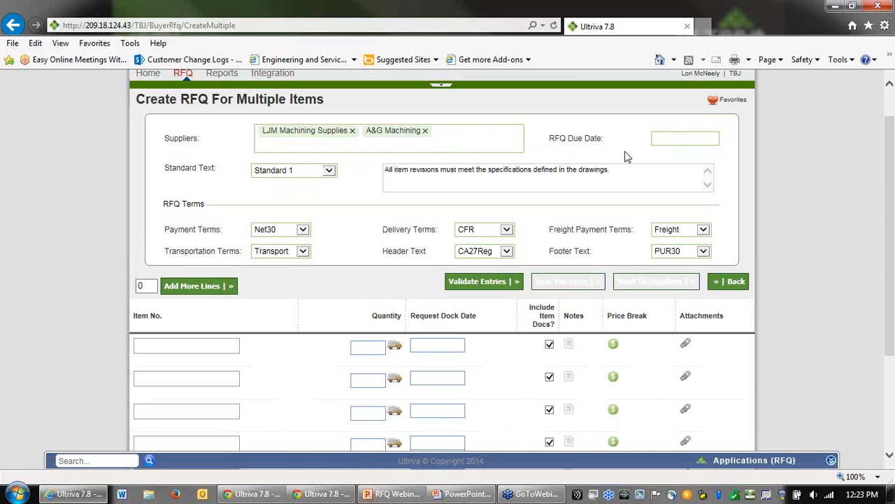
# Step: Set the multiple-item RFQ due date to 05/15/2015
pyautogui.click(657, 137)
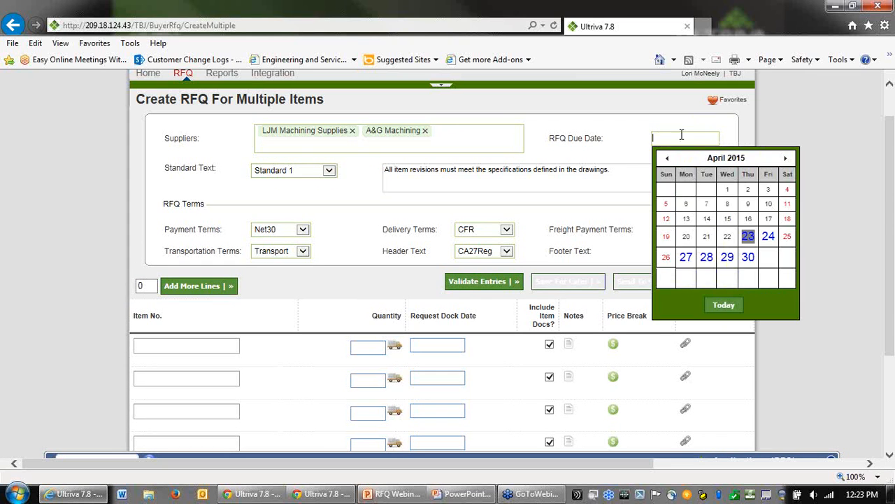
pyautogui.click(787, 158)
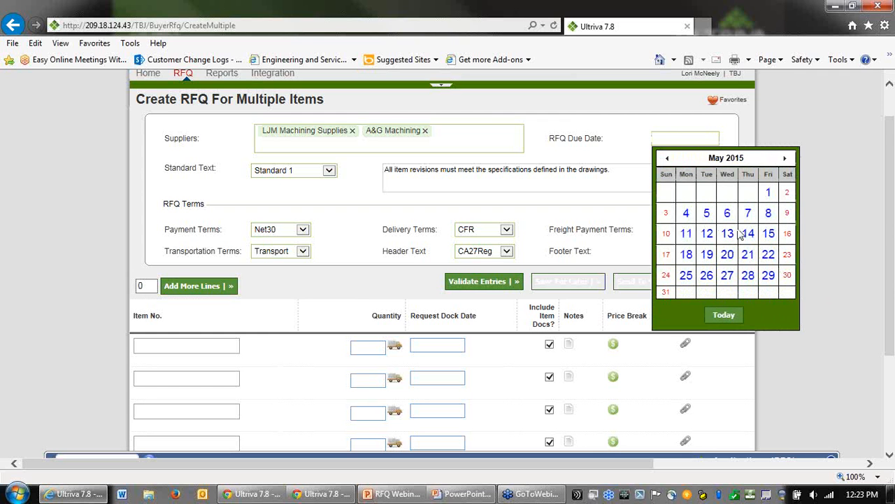
pyautogui.click(769, 234)
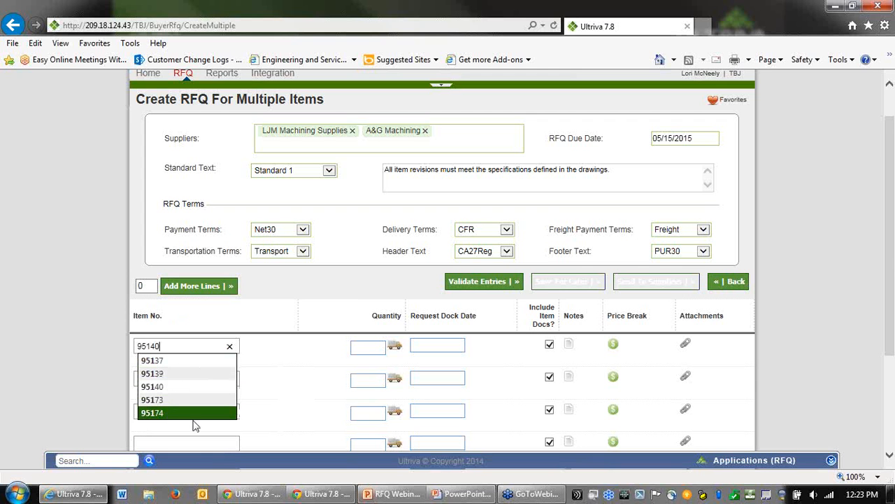
# Step: Add item 95140 with quantity 750 and a request dock date of 06/08/2015
pyautogui.click(173, 369)
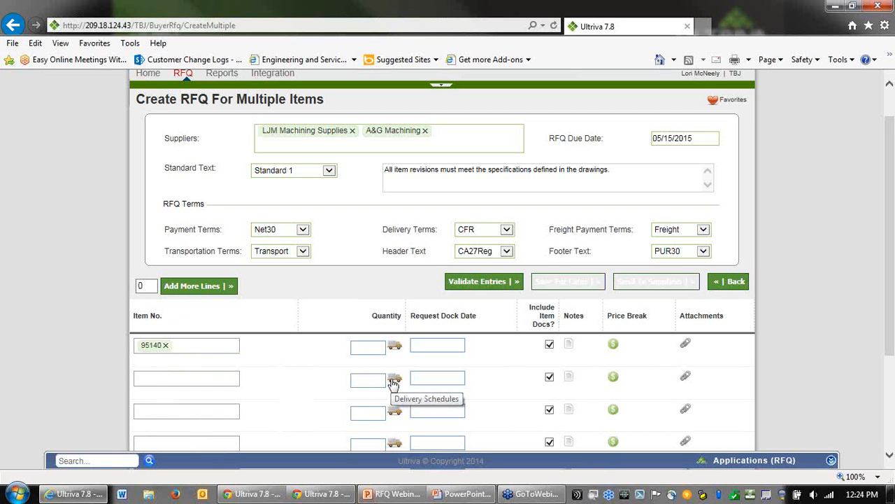
pyautogui.write('750')
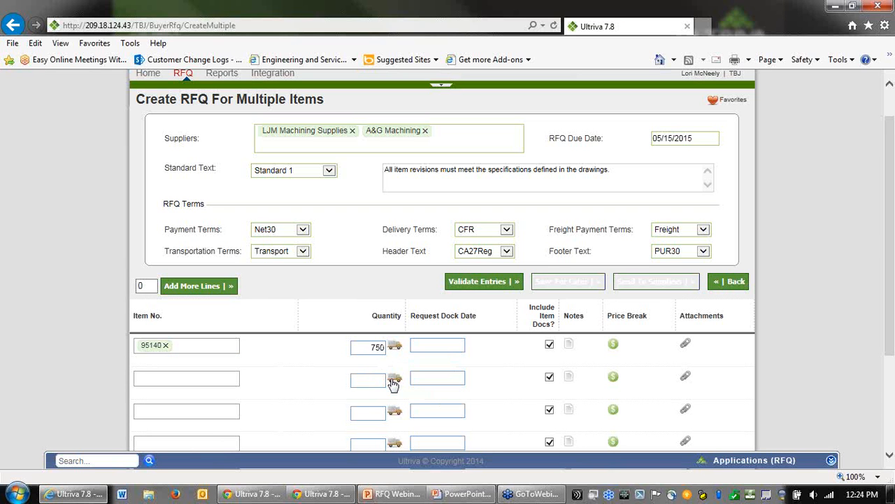
pyautogui.click(440, 344)
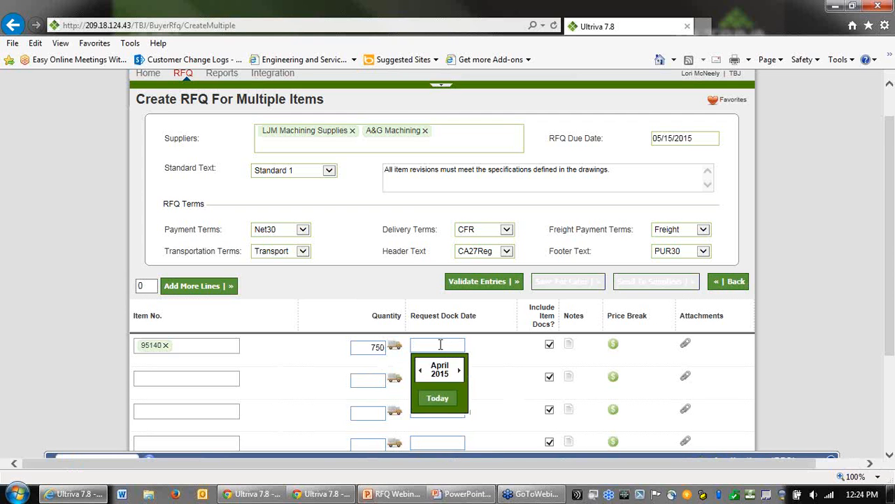
pyautogui.click(543, 366)
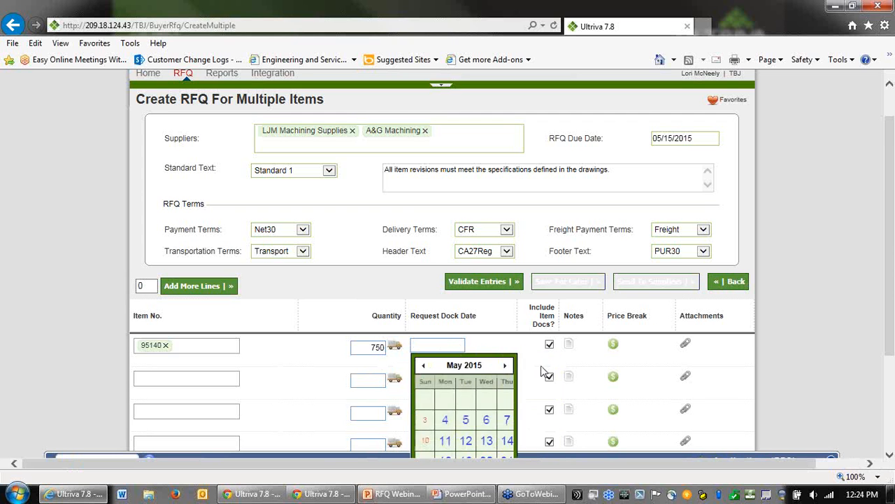
pyautogui.scroll(-2, 525, 338)
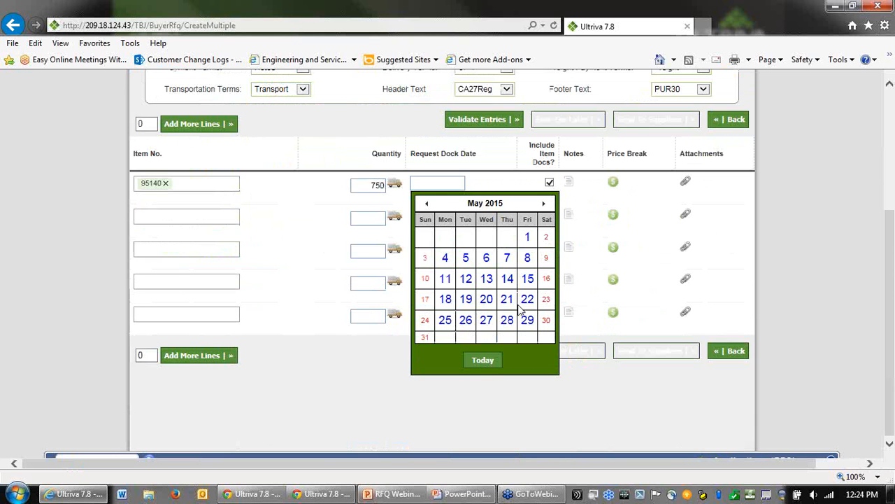
pyautogui.click(544, 206)
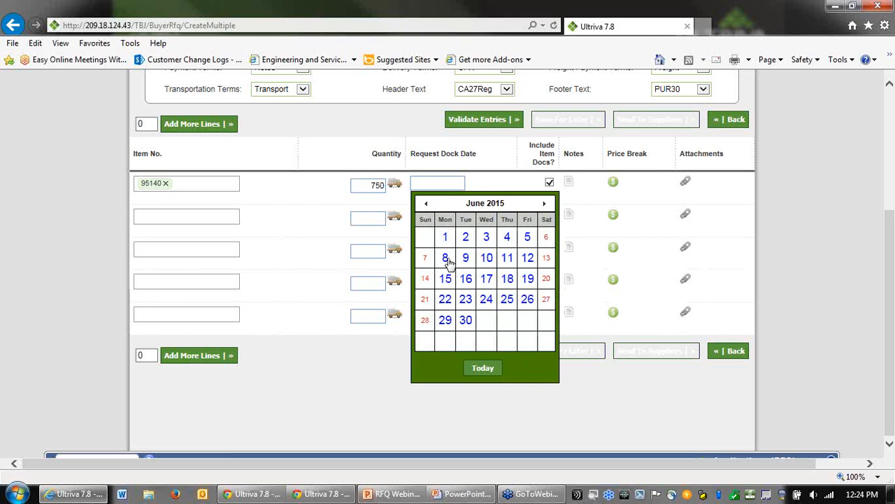
pyautogui.click(445, 258)
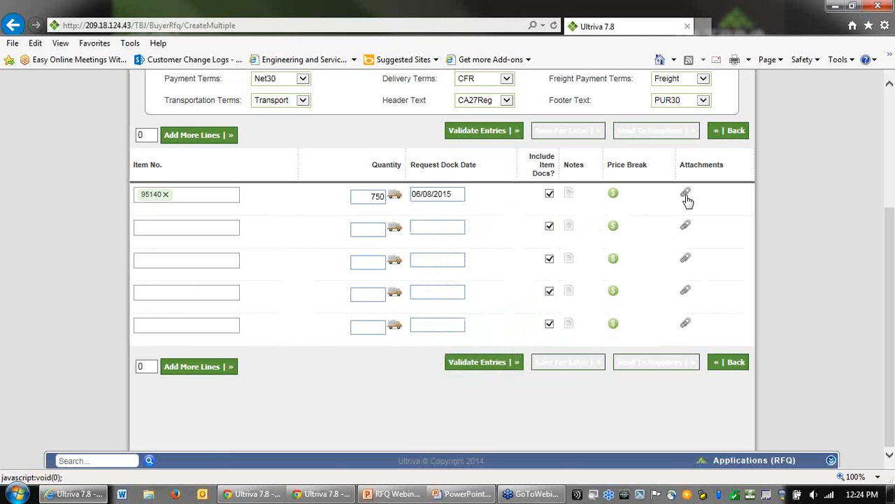
# Step: Apply a note to the 95140 line and open its attachment dialog, closing it without attaching a file
pyautogui.click(570, 196)
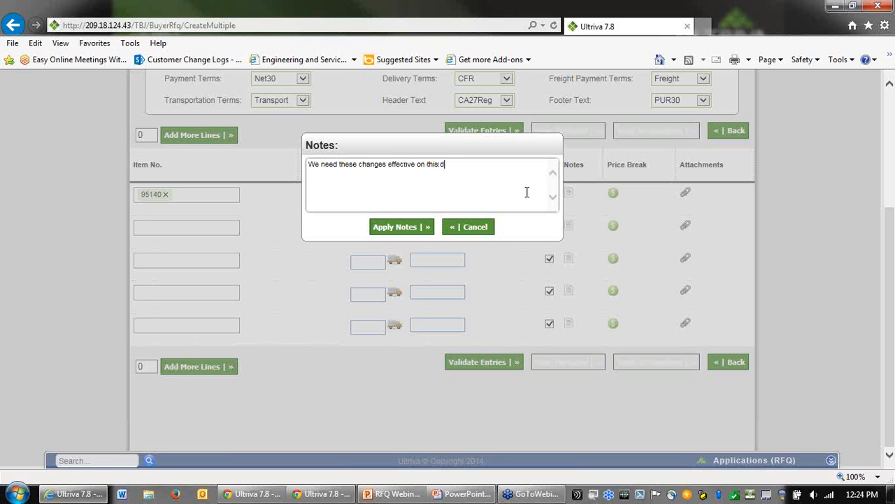
pyautogui.click(411, 228)
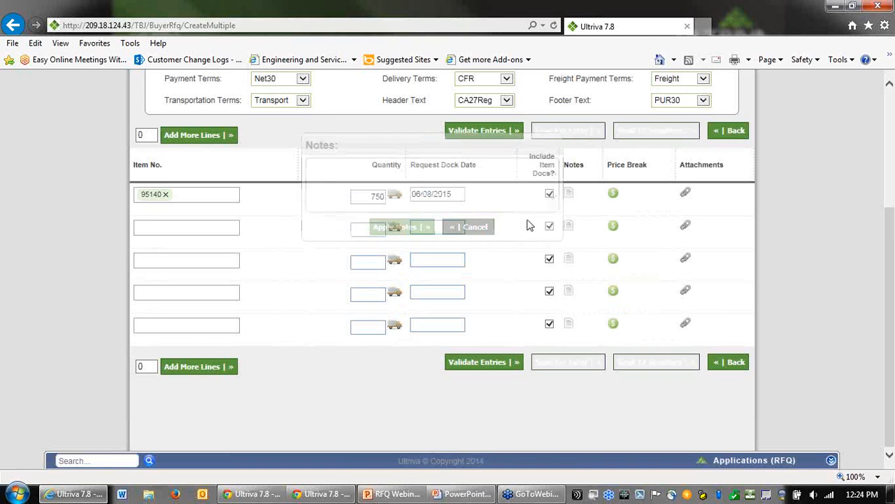
pyautogui.click(684, 195)
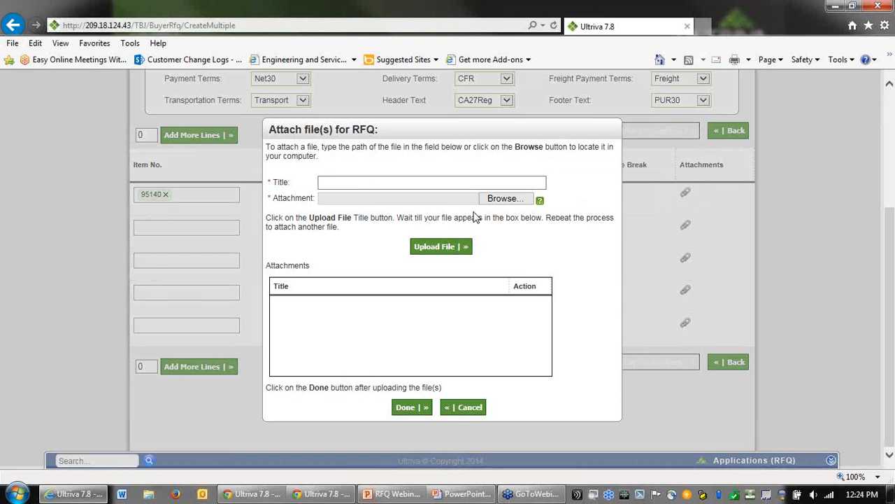
pyautogui.click(449, 407)
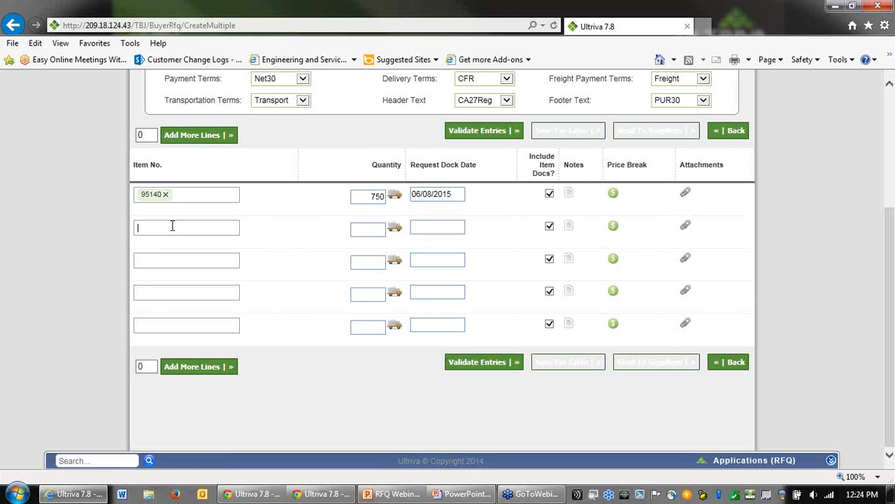
# Step: Add item 96138 on the next line with quantity 500 and a request dock date of 07/17/2015
pyautogui.write('13')
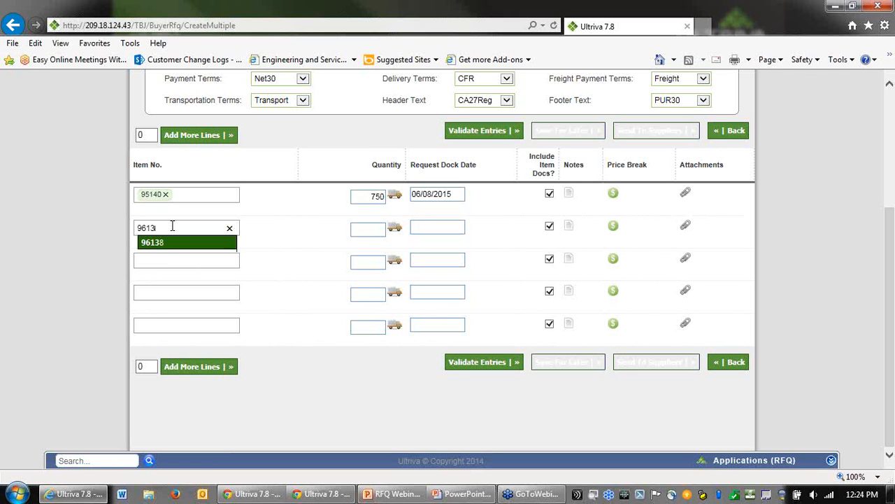
pyautogui.click(183, 247)
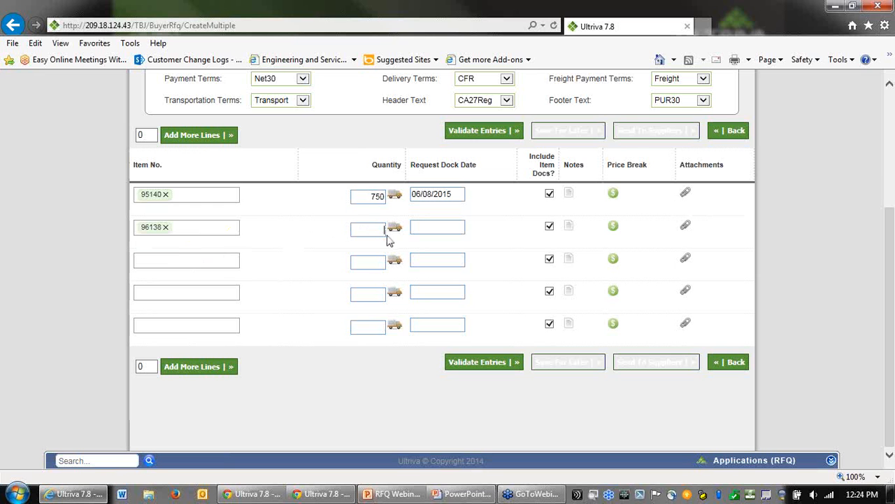
pyautogui.write('500')
pyautogui.click(437, 229)
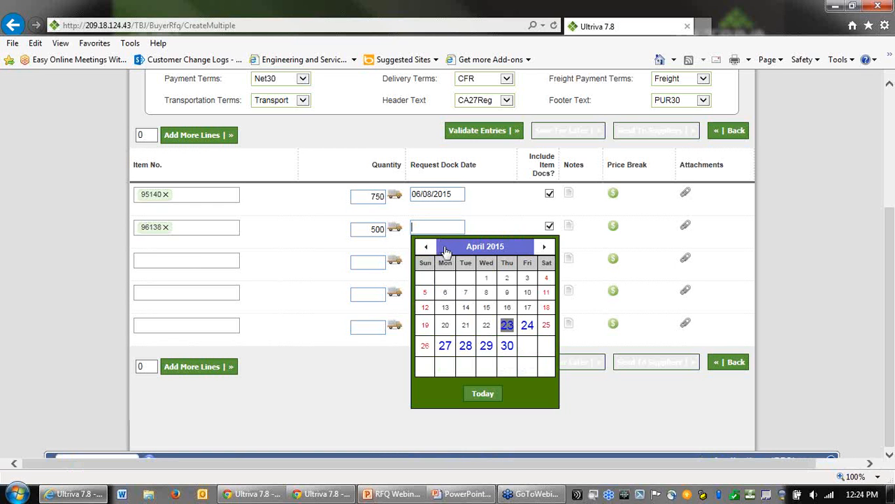
pyautogui.click(460, 246)
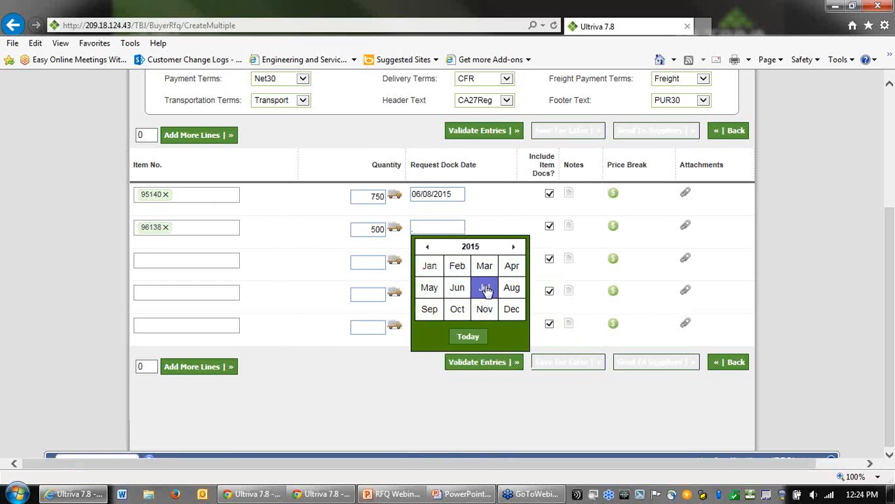
pyautogui.click(484, 287)
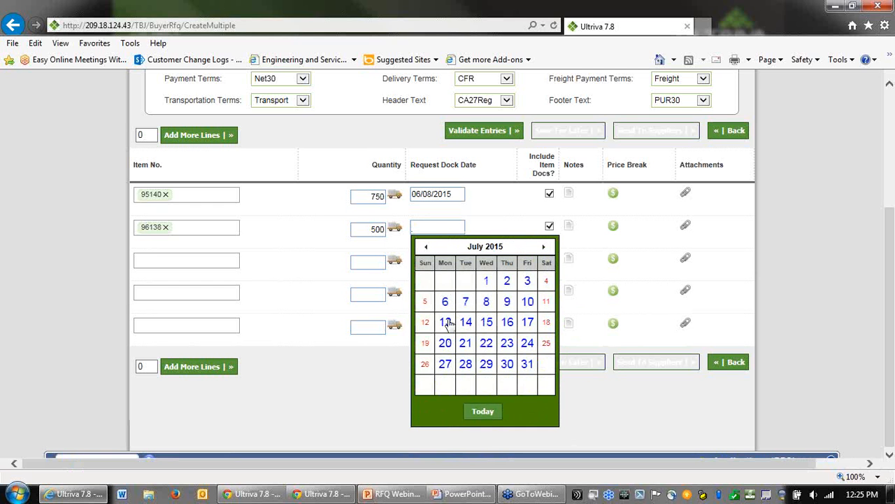
pyautogui.click(526, 325)
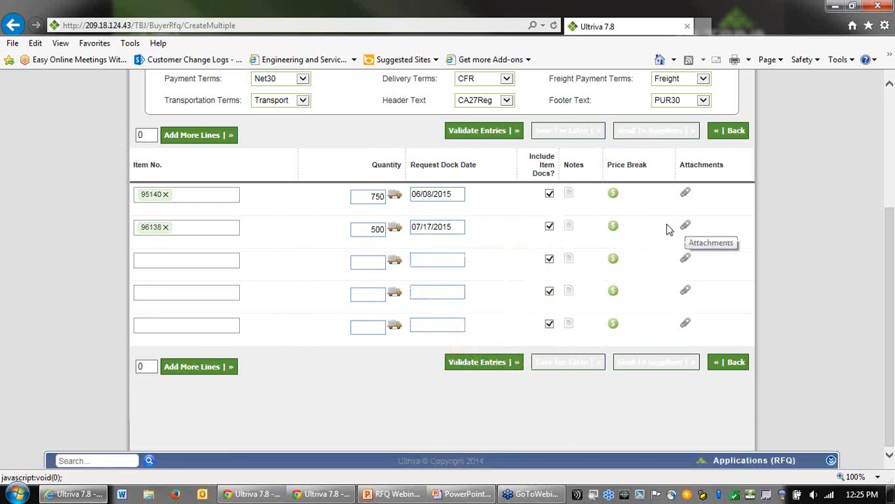
# Step: Validate the entries, save the multiple-item RFQ for later, and return to the RFQ home
pyautogui.click(480, 131)
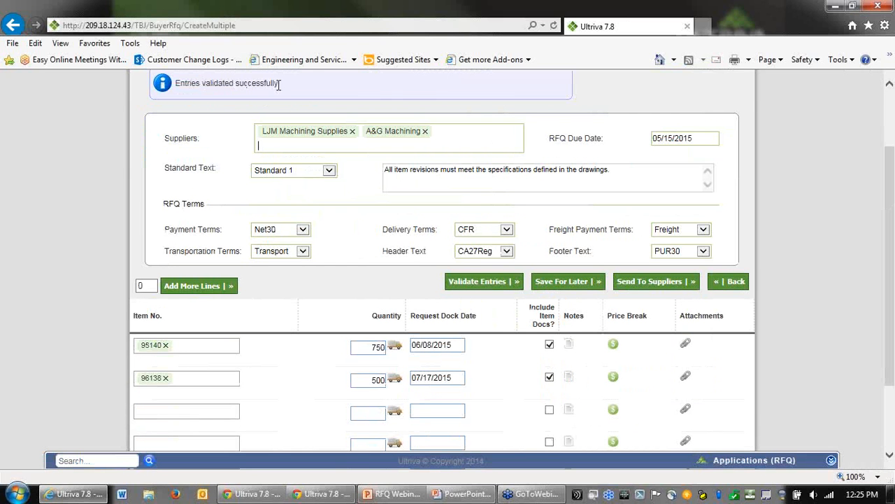
pyautogui.moveTo(278, 84); pyautogui.dragTo(201, 89)
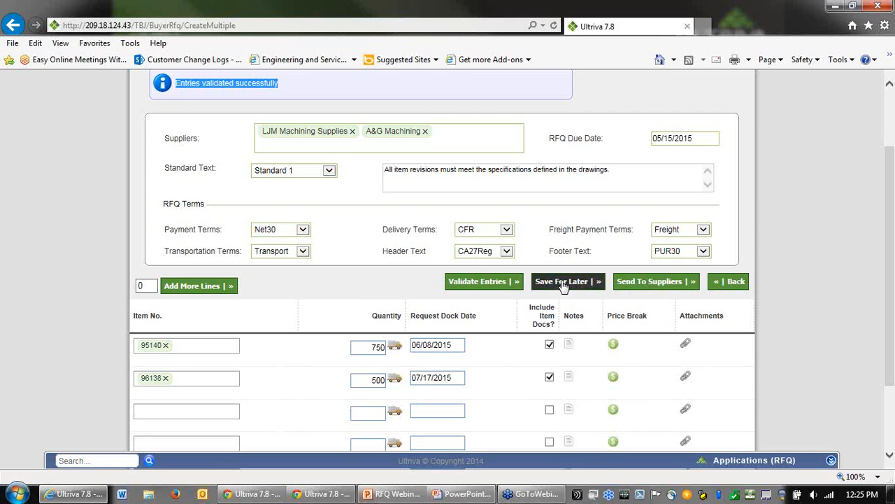
pyautogui.click(563, 284)
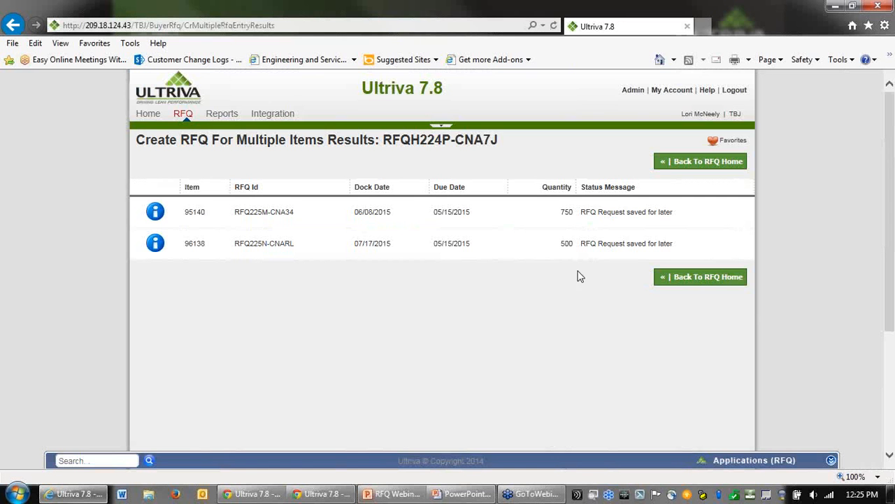
pyautogui.click(695, 287)
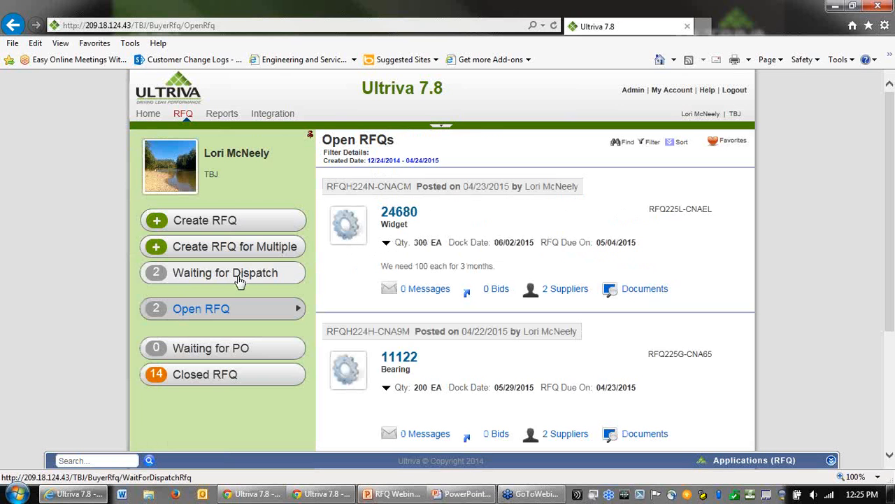
# Step: Send the RFQ waiting for dispatch to suppliers with the note "Please respond ASAP!"
pyautogui.click(235, 277)
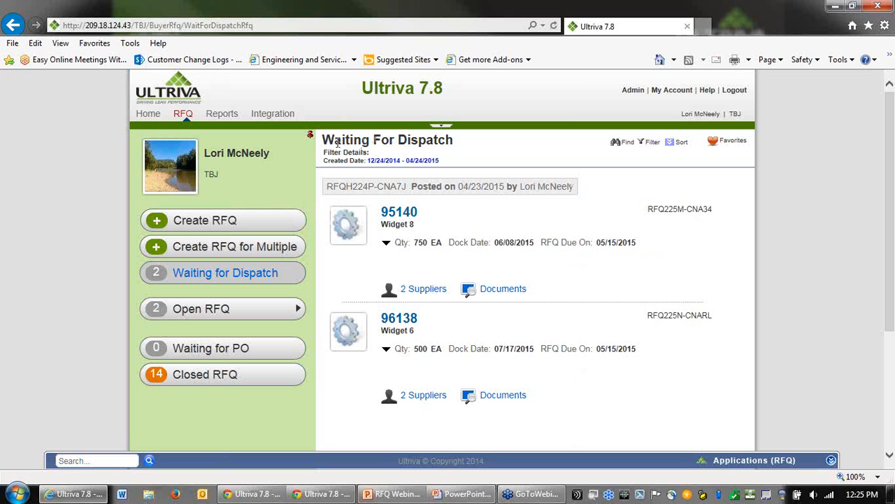
pyautogui.moveTo(338, 142); pyautogui.dragTo(420, 143)
pyautogui.click(579, 227)
pyautogui.click(588, 186)
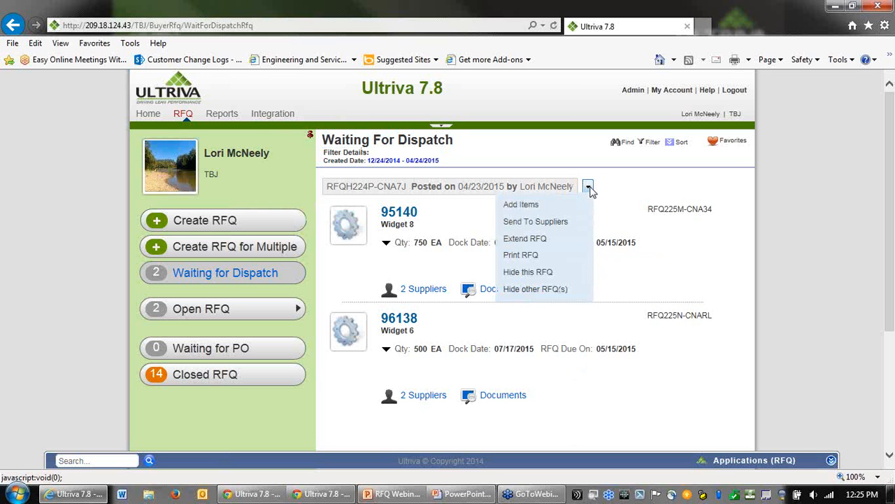
pyautogui.click(551, 230)
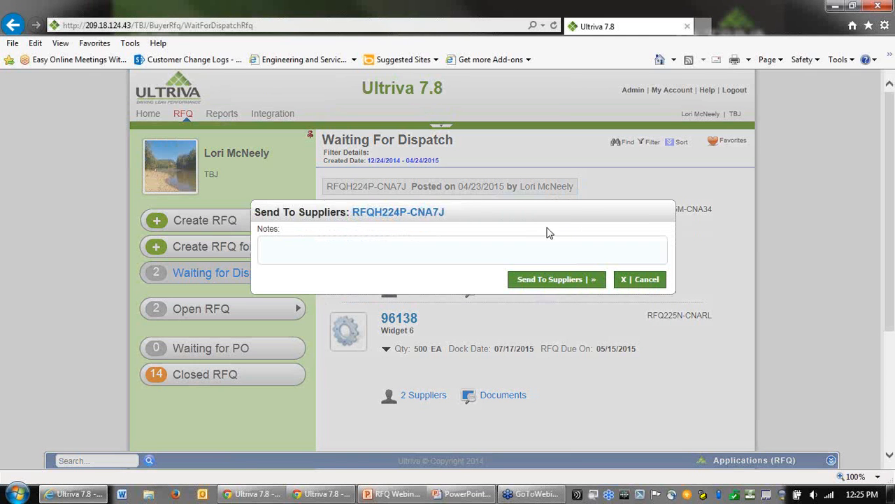
pyautogui.click(311, 246)
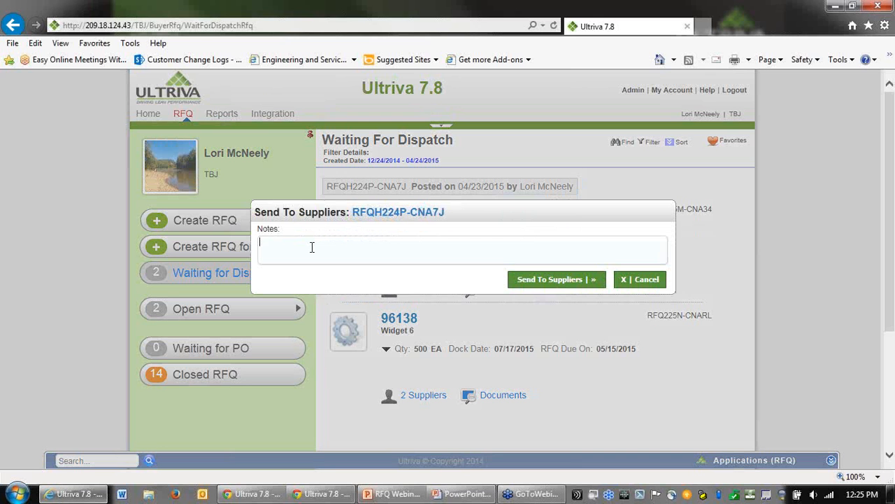
pyautogui.write('Please respond ASAP!')
pyautogui.click(549, 282)
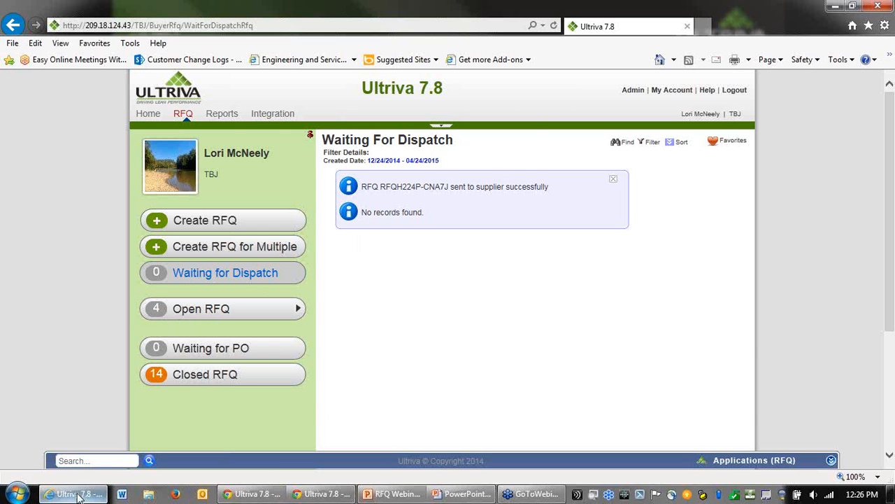
# Step: Switch to the supplier's browser session, refresh its home page, and open the supplier's open RFQs
pyautogui.click(257, 496)
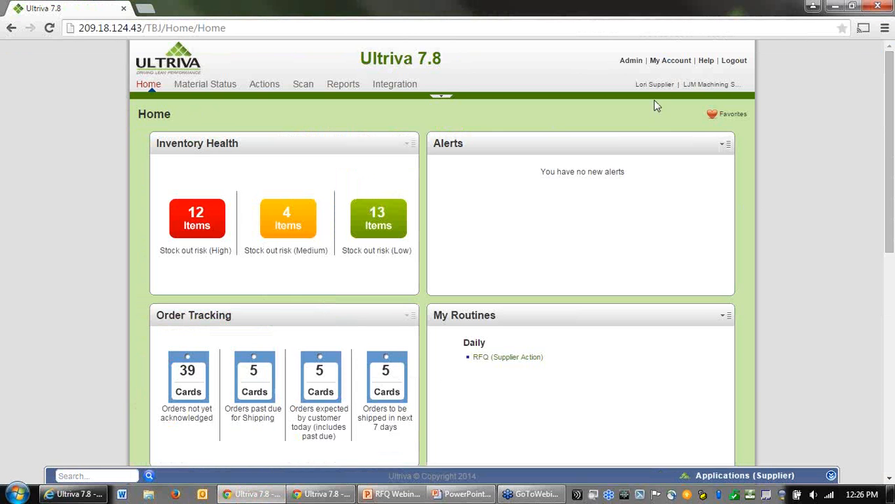
pyautogui.moveTo(692, 84); pyautogui.dragTo(744, 84)
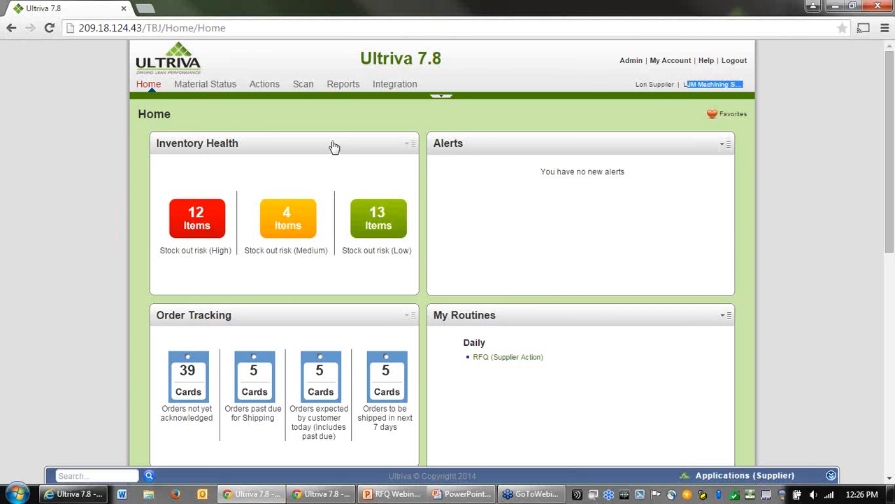
pyautogui.click(49, 31)
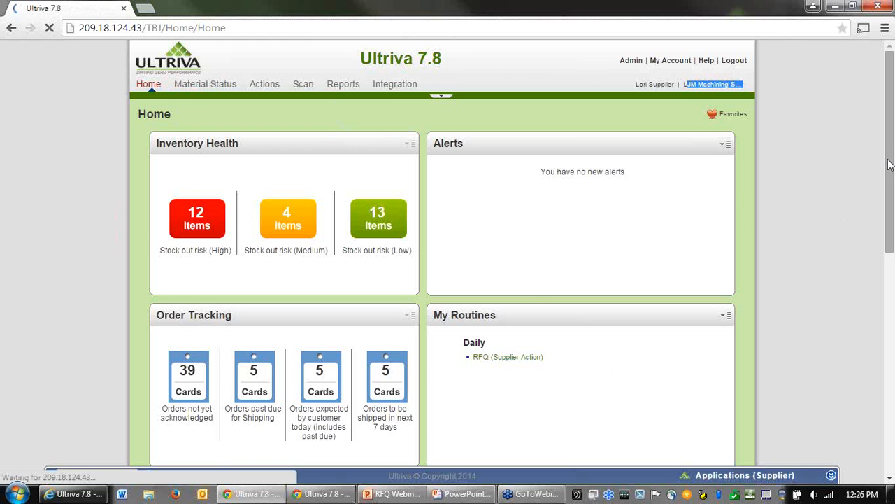
pyautogui.scroll(-4, 890, 164)
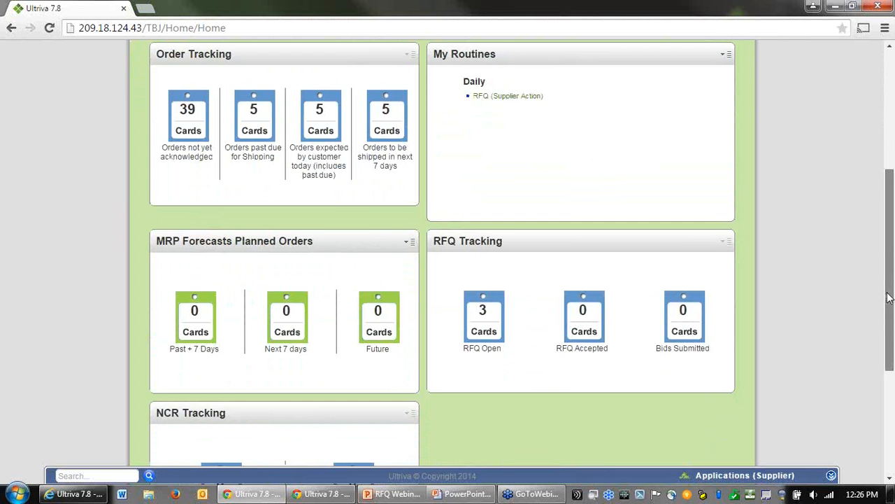
pyautogui.moveTo(889, 298); pyautogui.dragTo(880, 306)
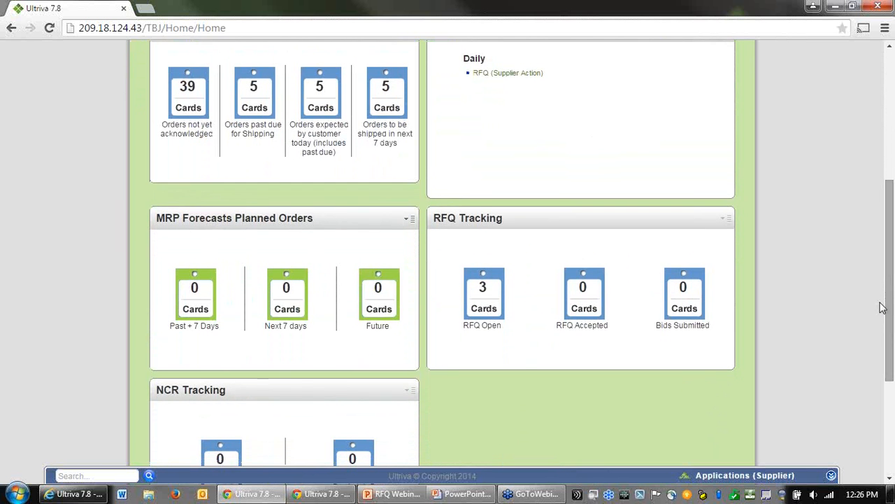
pyautogui.click(484, 289)
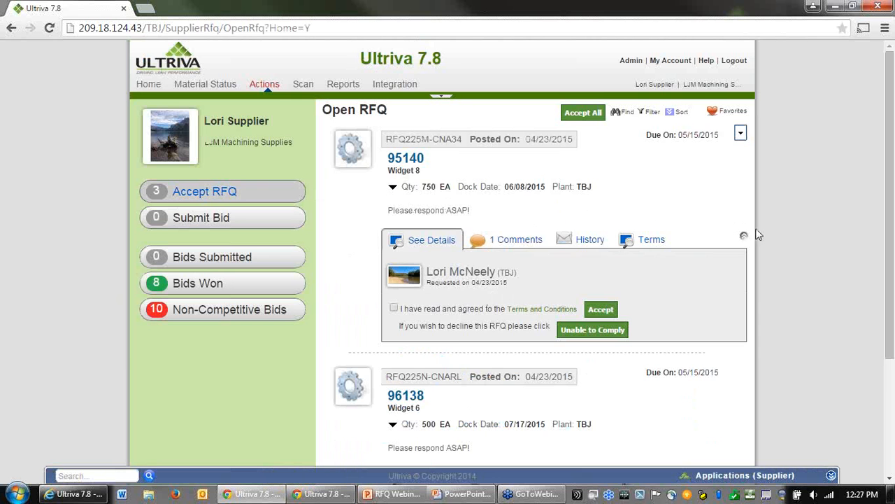
# Step: Review the comments, history and terms of the supplier's RFQ for item 95140
pyautogui.scroll(-1, 772, 246)
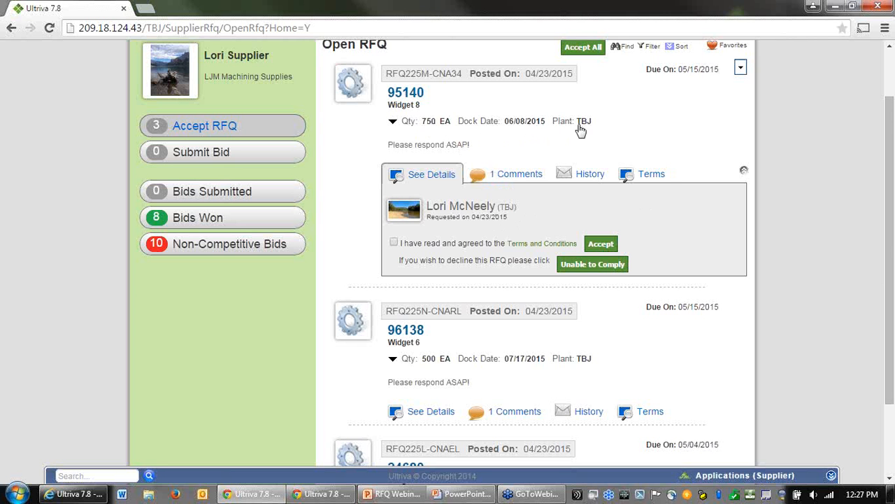
pyautogui.click(506, 176)
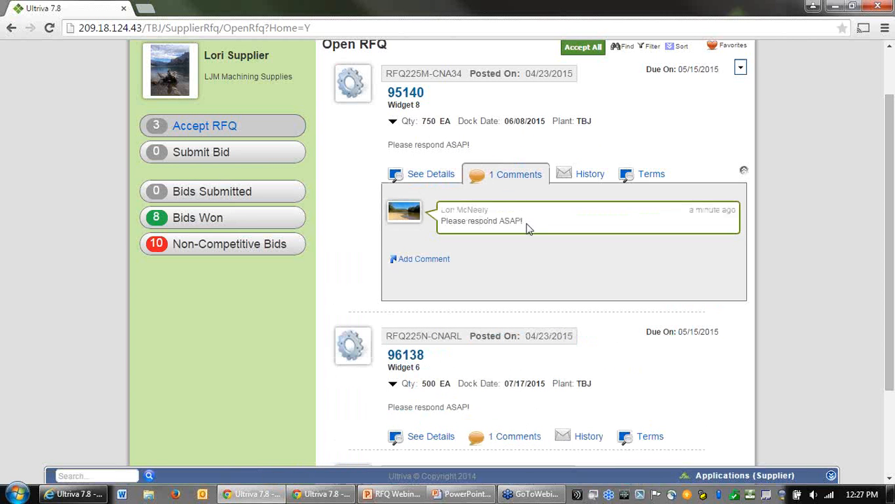
pyautogui.click(590, 176)
pyautogui.moveTo(480, 217); pyautogui.dragTo(585, 214)
pyautogui.click(584, 211)
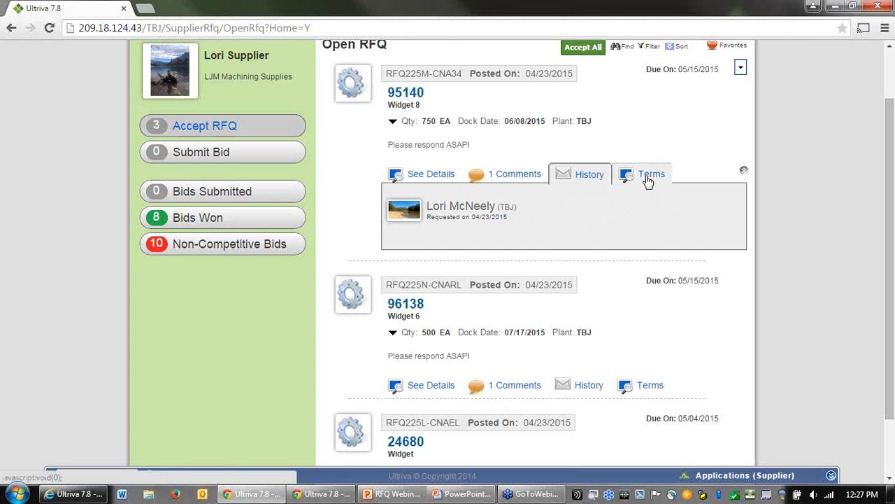
# Step: Agree to the terms and conditions and accept the RFQs for items 95140 and 96138
pyautogui.click(648, 179)
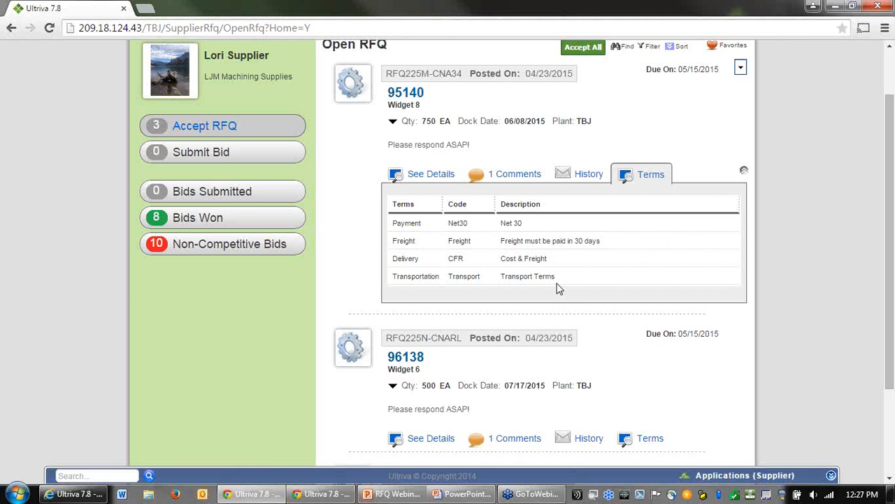
pyautogui.click(431, 175)
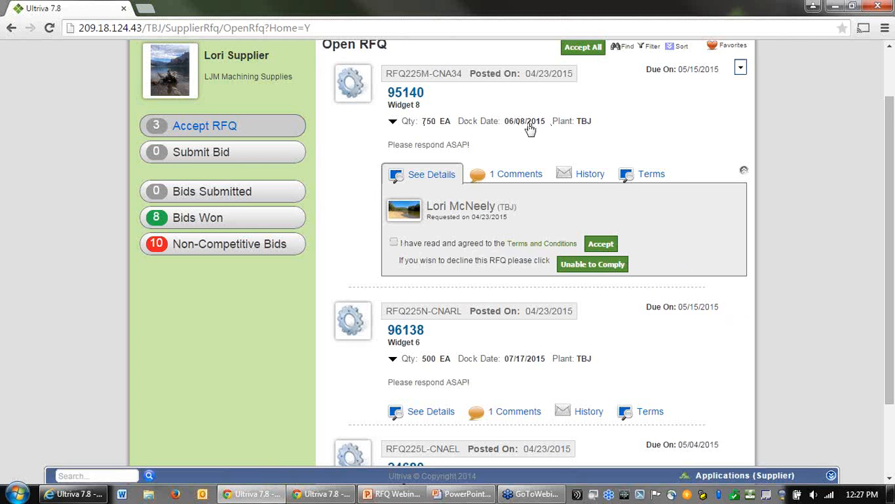
pyautogui.click(395, 243)
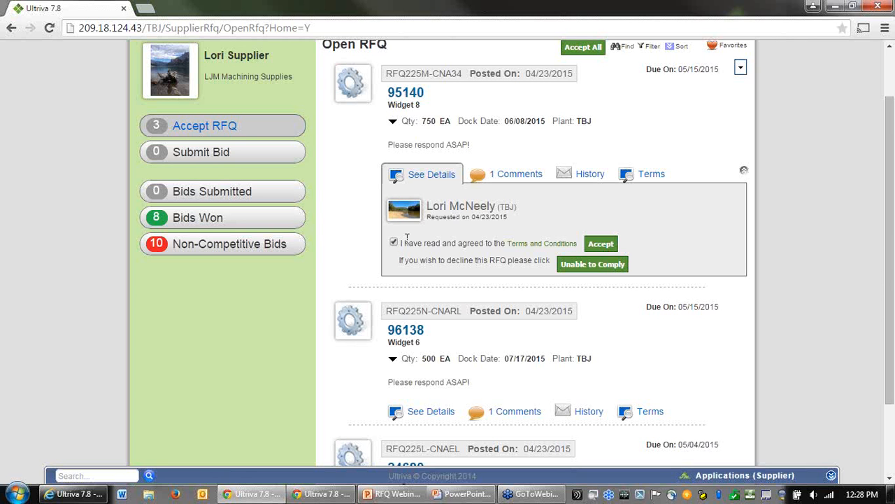
pyautogui.click(601, 245)
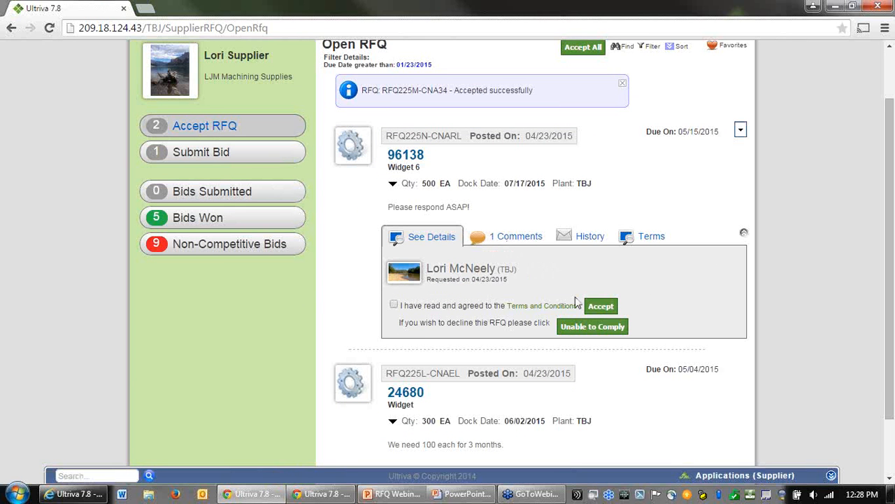
pyautogui.click(395, 305)
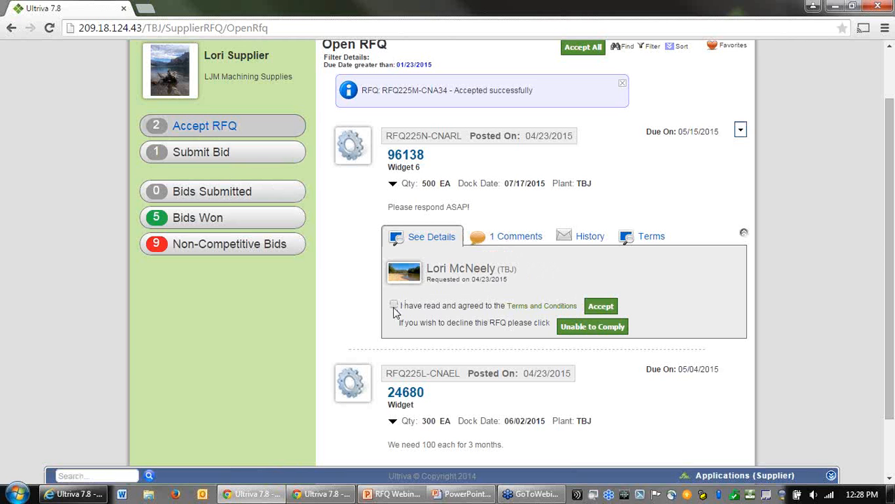
pyautogui.click(606, 309)
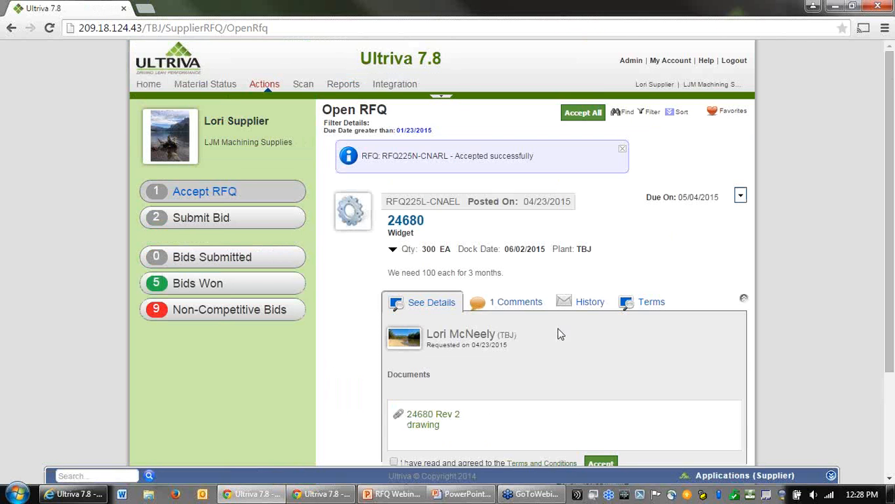
# Step: Open the 24680 Rev 2 drawing attached to the RFQ for item 24680, then close the image viewer
pyautogui.scroll(-2, 405, 329)
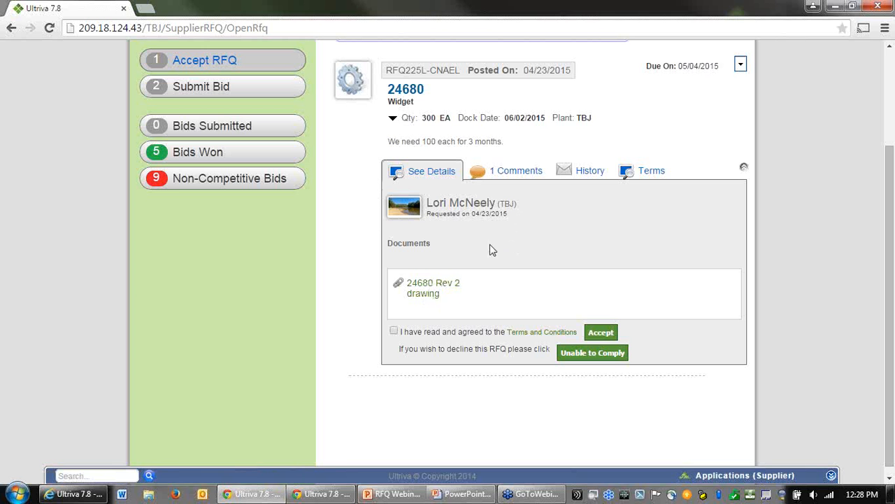
pyautogui.click(425, 296)
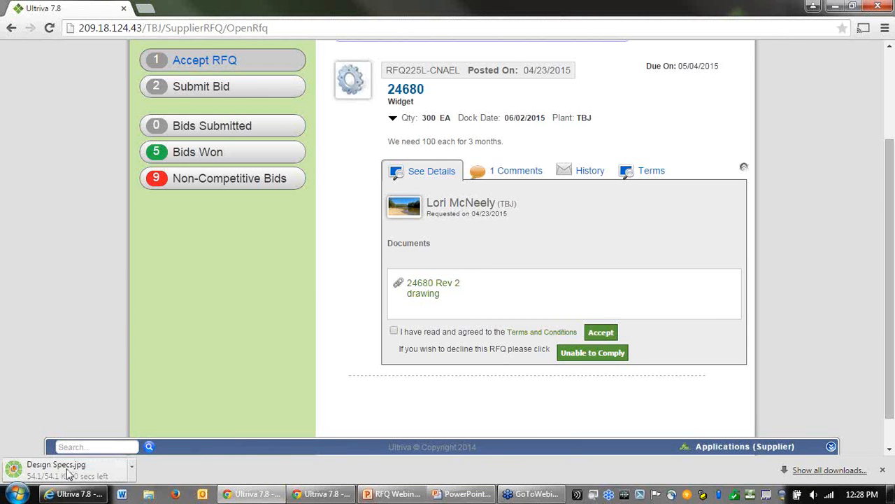
pyautogui.click(67, 476)
pyautogui.click(62, 478)
pyautogui.click(62, 478)
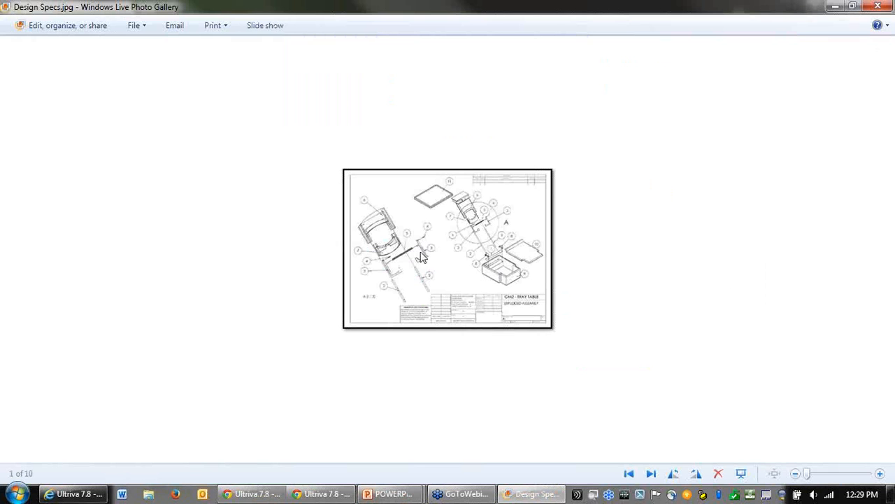
pyautogui.click(881, 5)
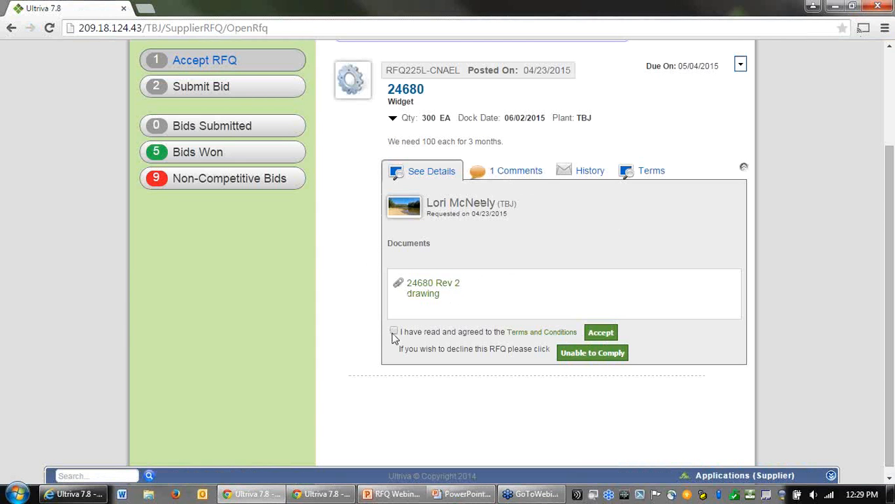
# Step: Check the comments of the RFQ for item 24680, then agree to the terms and accept it
pyautogui.click(514, 175)
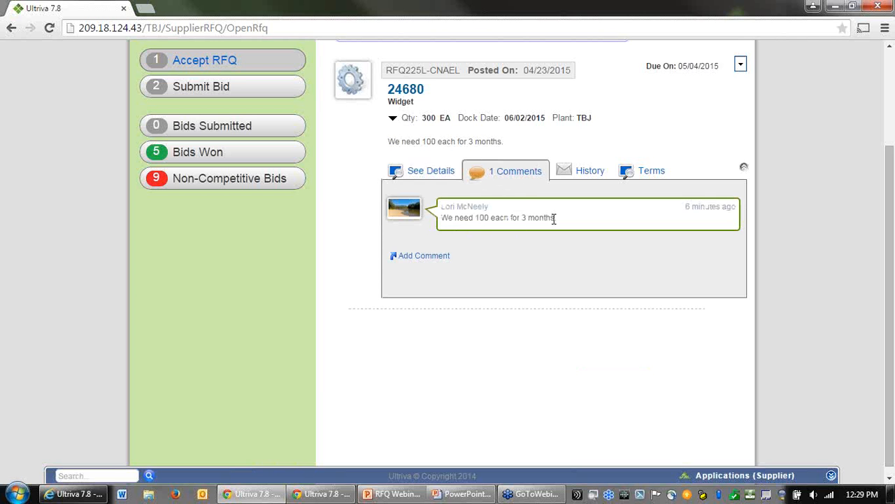
pyautogui.click(426, 174)
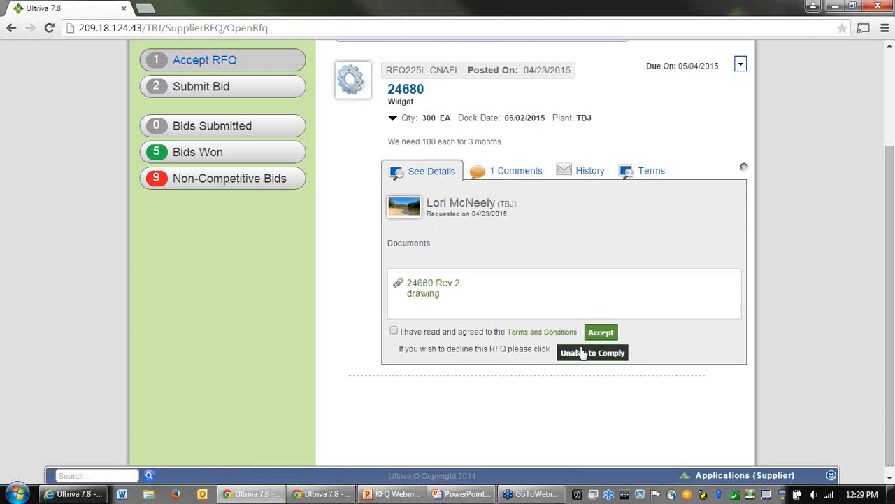
pyautogui.click(394, 333)
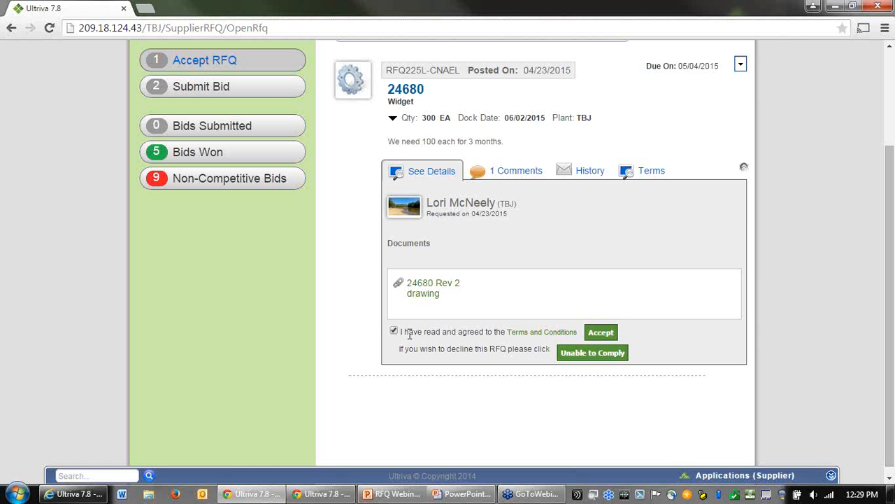
pyautogui.click(601, 332)
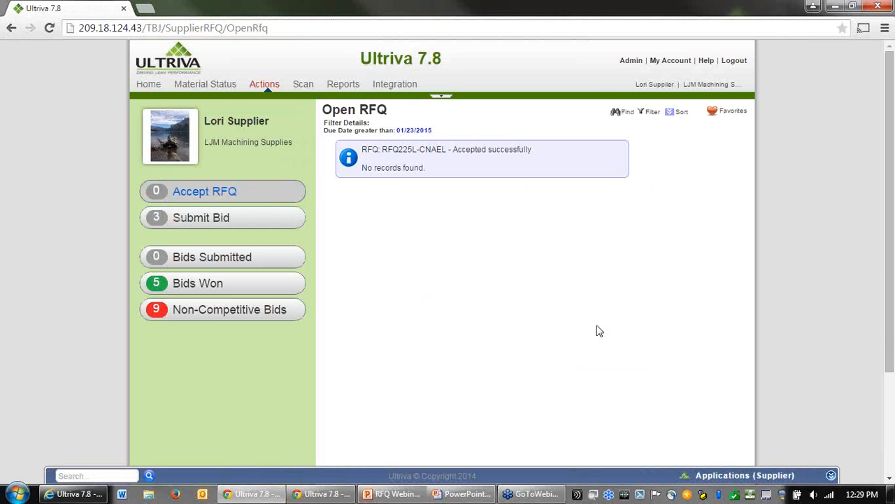
# Step: Open the accepted RFQs for bidding and enter a unit price of 1.40 with the note "We can comply with the changes." for item 95140
pyautogui.click(213, 221)
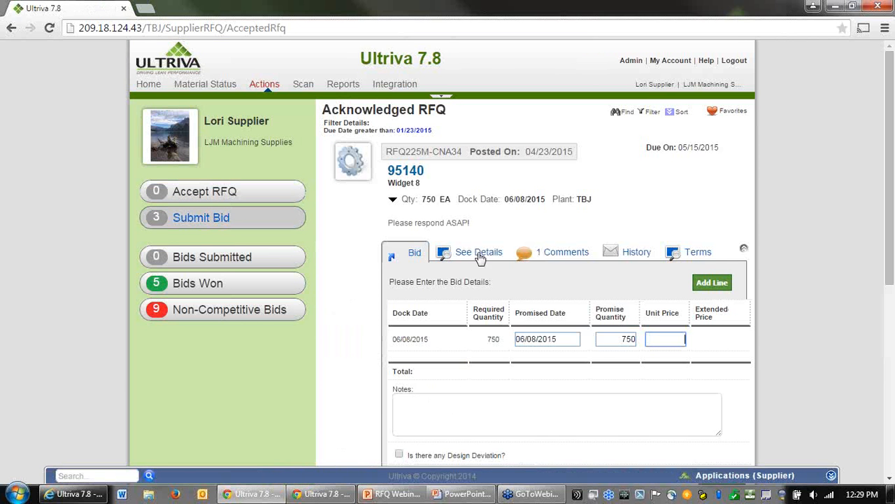
pyautogui.click(668, 339)
pyautogui.scroll(-2, 699, 279)
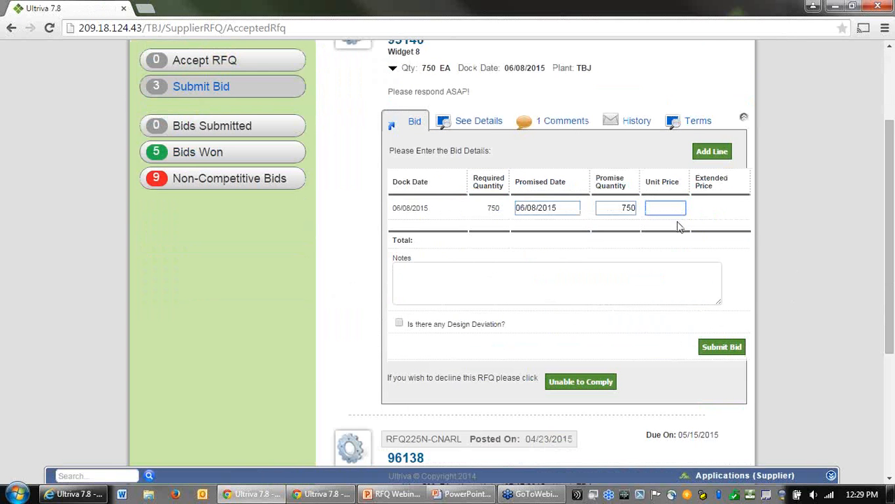
pyautogui.scroll(1, 678, 222)
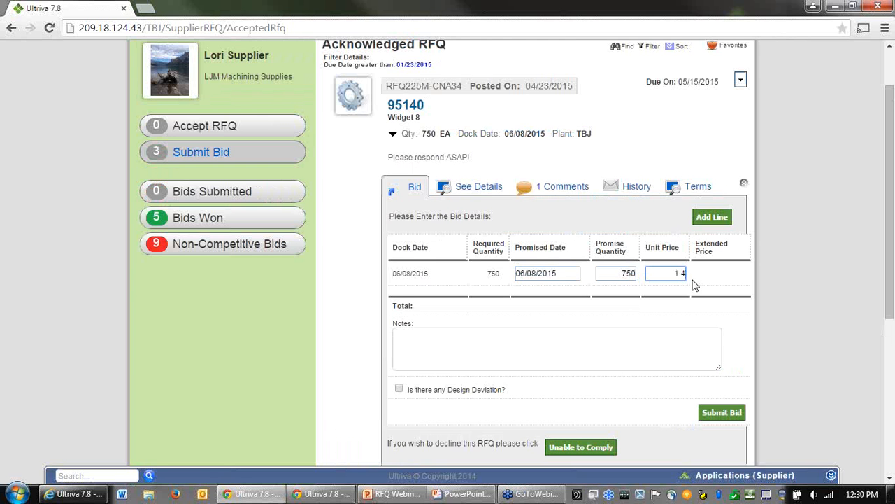
pyautogui.write('0')
pyautogui.click(535, 339)
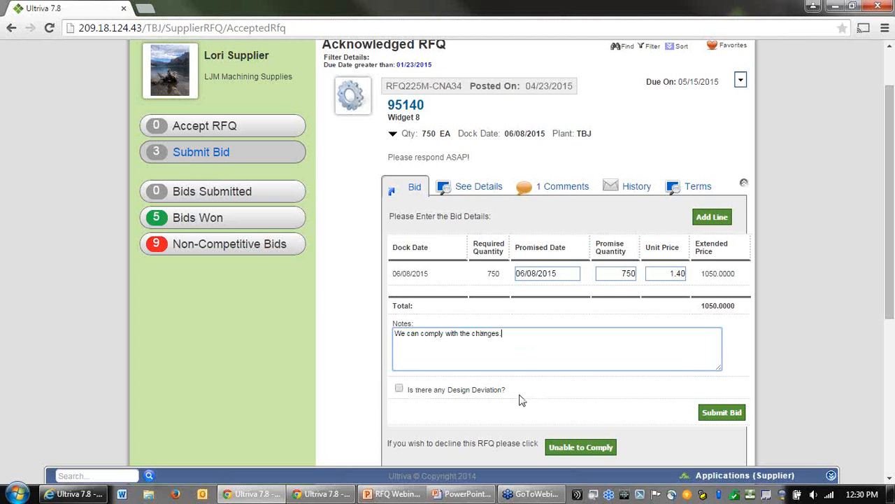
pyautogui.scroll(-1, 636, 378)
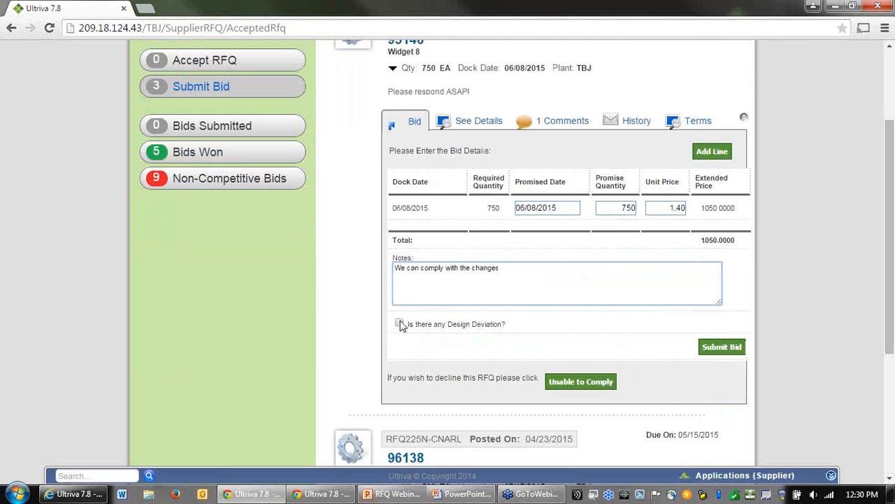
pyautogui.write('.')
# Step: Mark the design deviation, add the note "design changes are due to blah, blah, blah." and submit the bid for item 95140
pyautogui.moveTo(446, 324); pyautogui.dragTo(501, 329)
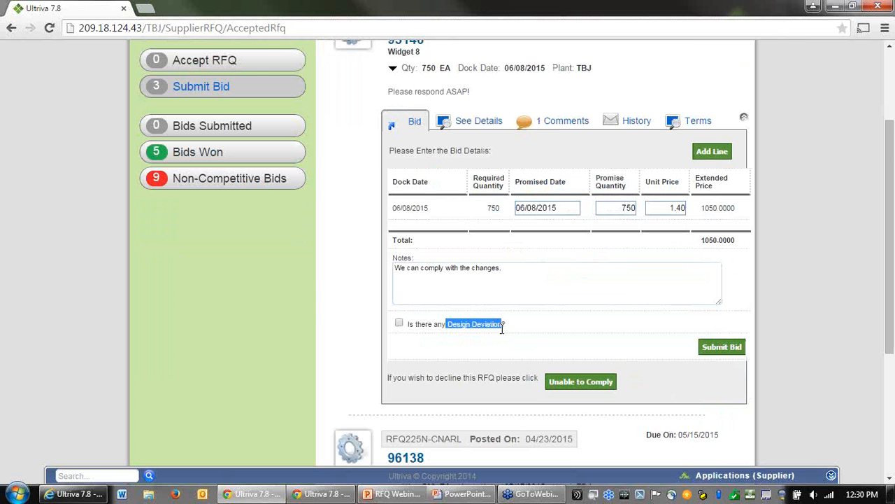
pyautogui.click(482, 337)
pyautogui.click(398, 323)
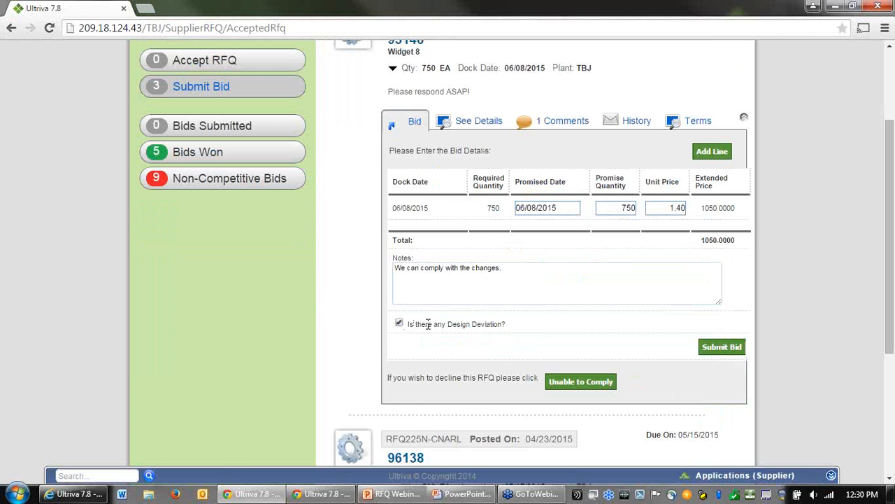
pyautogui.click(519, 272)
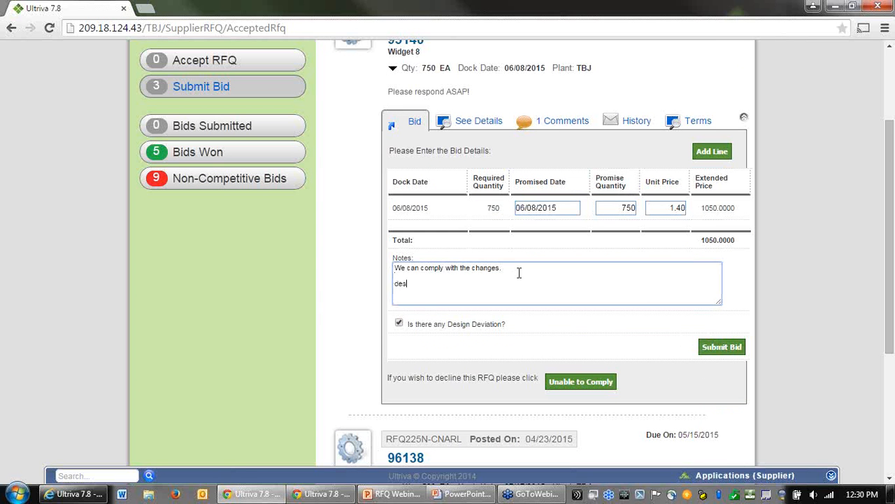
pyautogui.write('design changges are due to blah. blah. blah.')
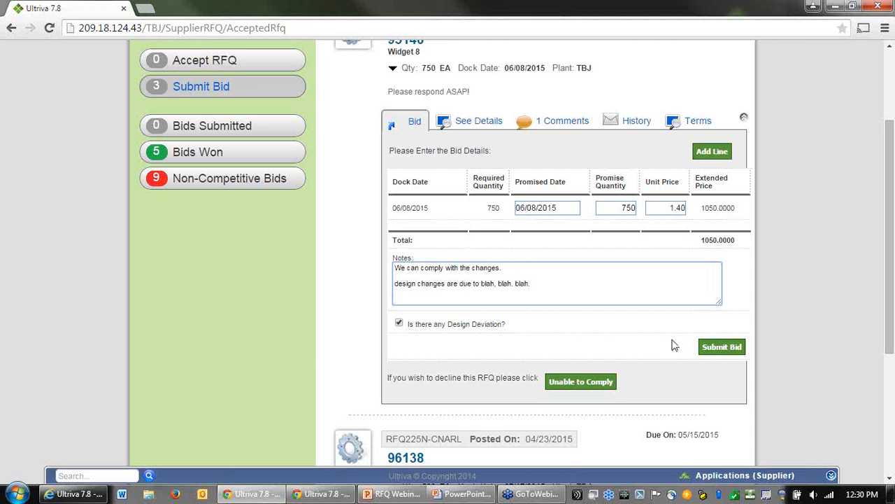
pyautogui.click(713, 352)
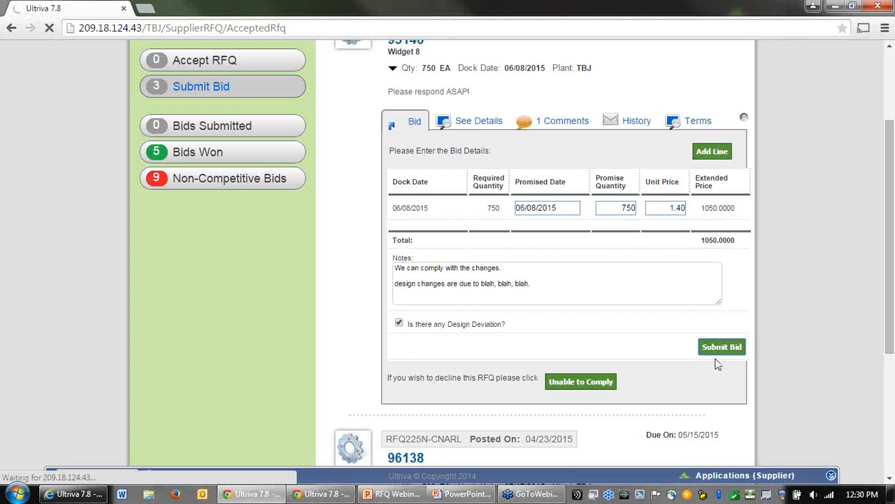
pyautogui.scroll(-2, 776, 319)
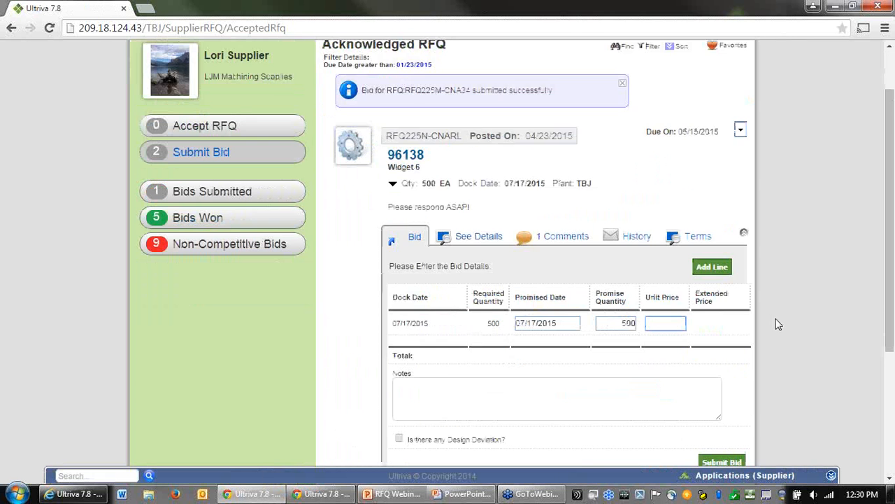
pyautogui.scroll(-1, 791, 323)
pyautogui.scroll(1, 791, 337)
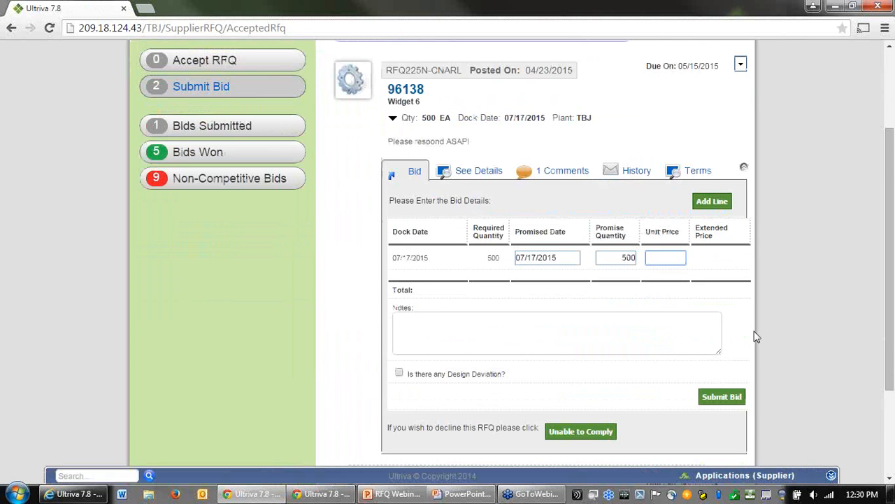
pyautogui.scroll(1, 232, 216)
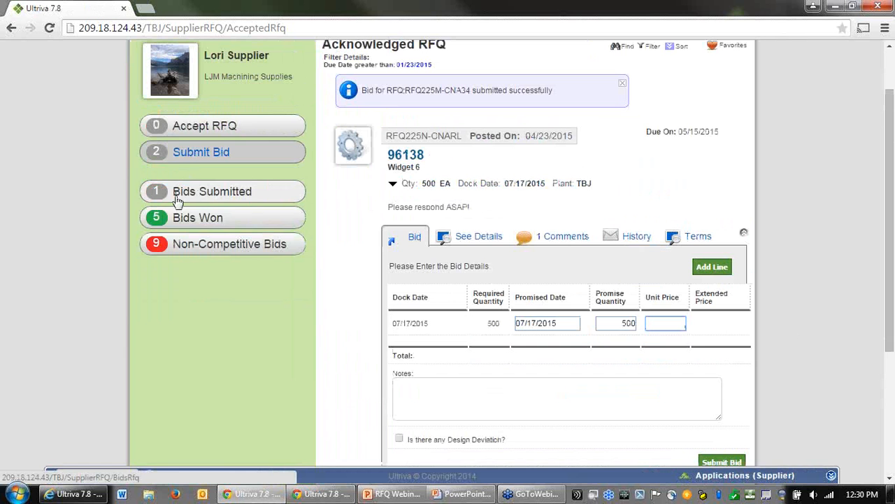
pyautogui.click(193, 156)
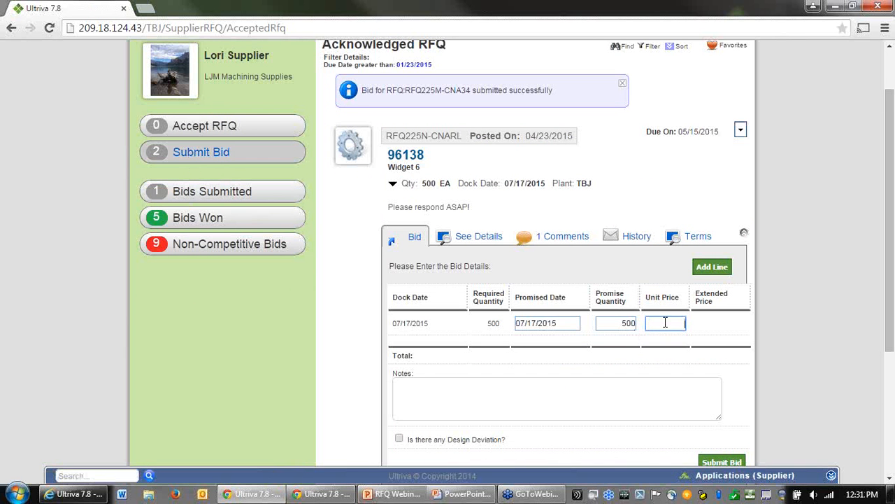
# Step: Add a second bid line for item 96138 and set the first line's promise quantity to 450 and unit price to 1.38
pyautogui.scroll(-1, 742, 336)
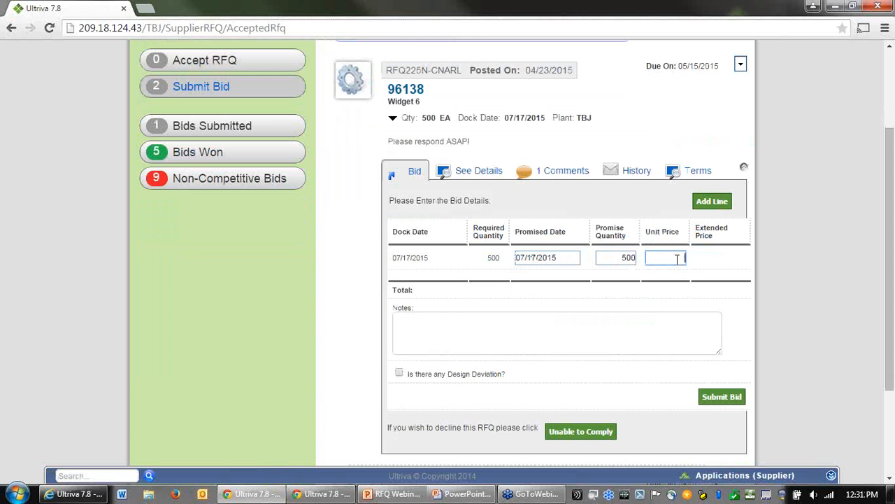
pyautogui.click(711, 202)
pyautogui.moveTo(606, 261); pyautogui.dragTo(648, 260)
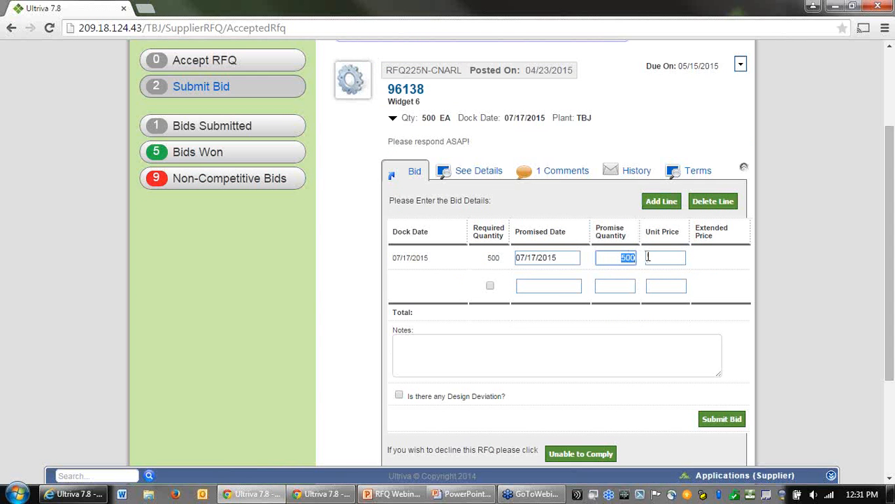
pyautogui.write('450')
pyautogui.click(669, 257)
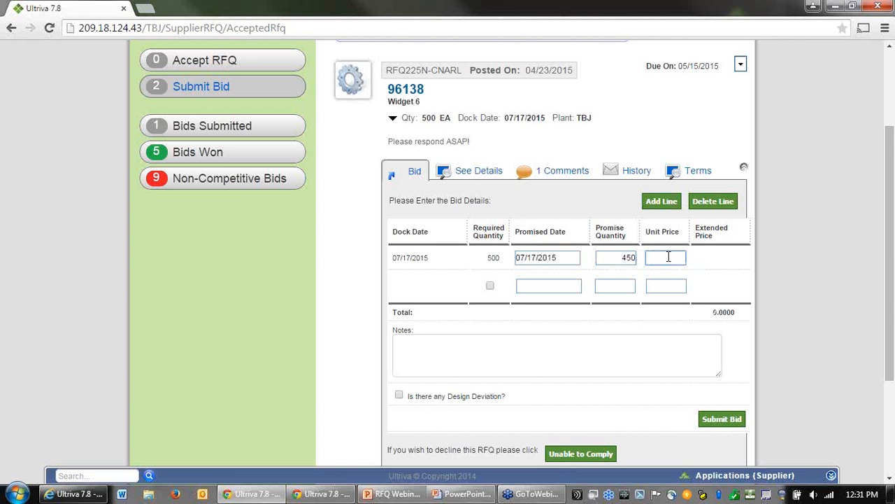
# Step: Set the second bid line's promised date to 08/03/2015
pyautogui.click(564, 287)
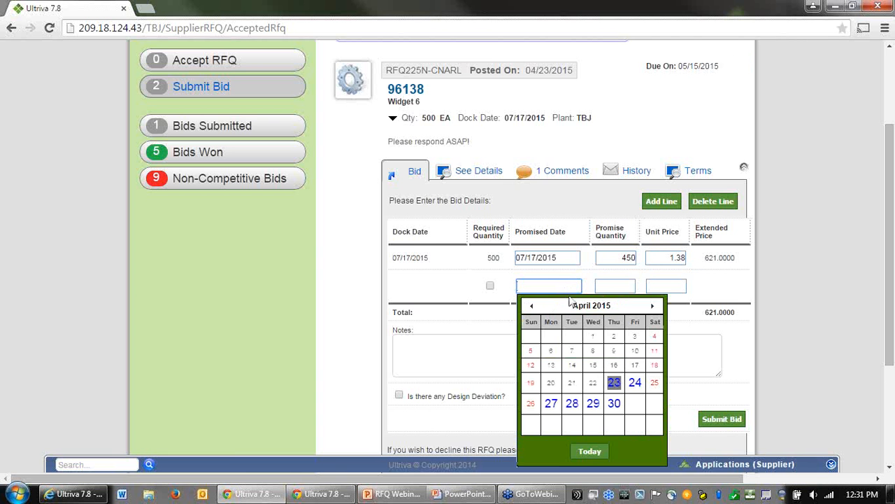
pyautogui.click(654, 307)
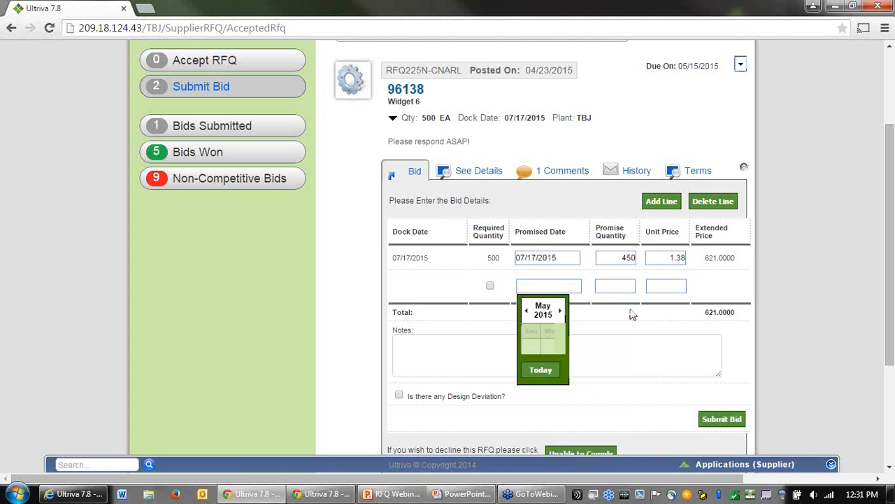
pyautogui.click(595, 308)
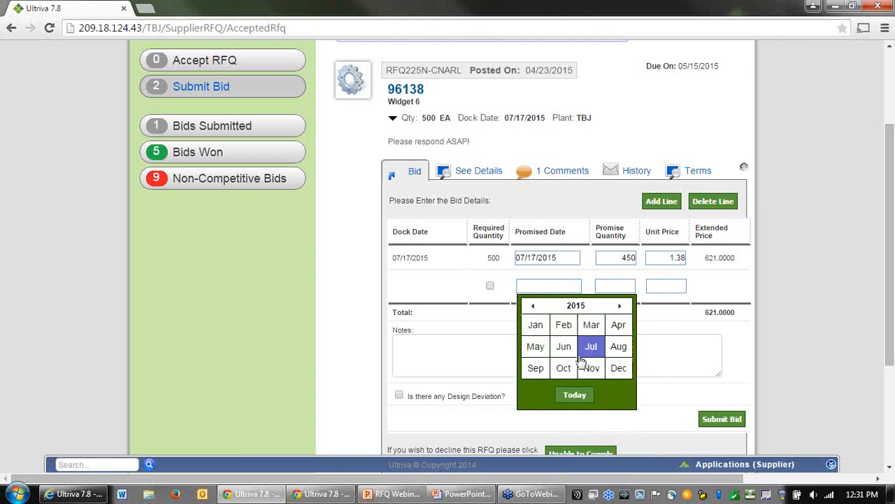
pyautogui.click(619, 352)
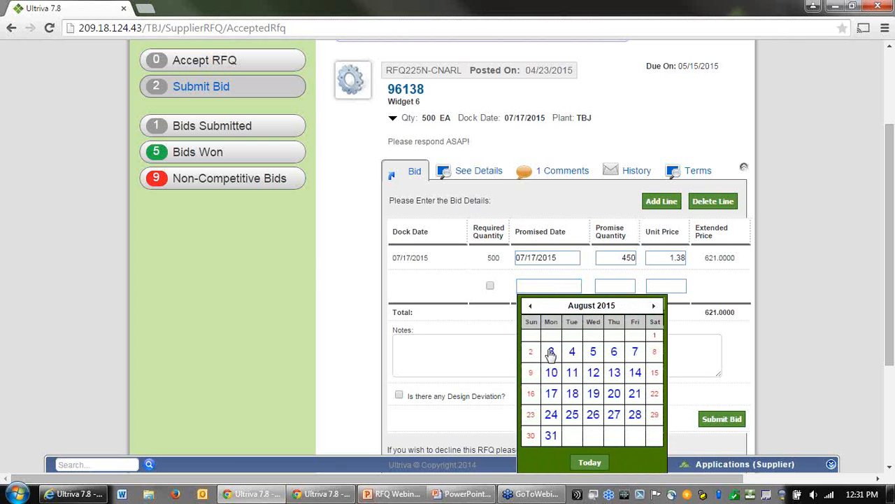
pyautogui.click(551, 352)
# Step: Set the second line's quantity to 50 and unit price to 1.45, and add the note "We will only have 450 available at the requested time"
pyautogui.click(626, 290)
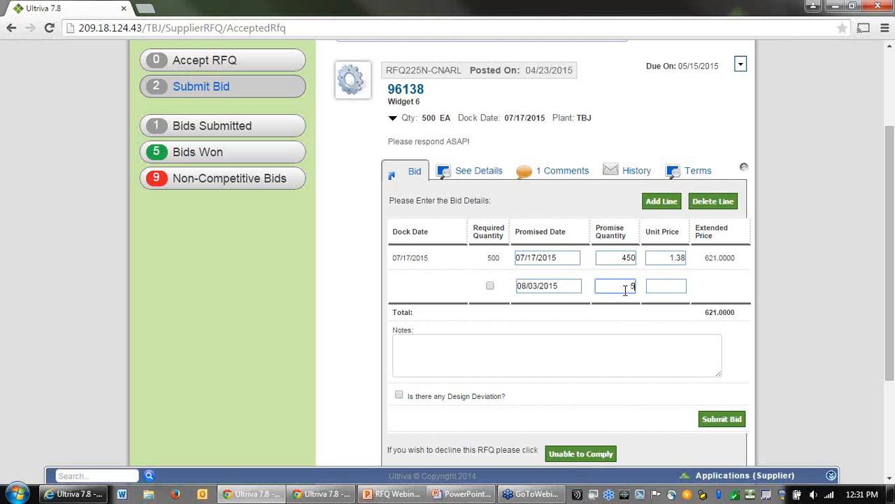
pyautogui.click(683, 287)
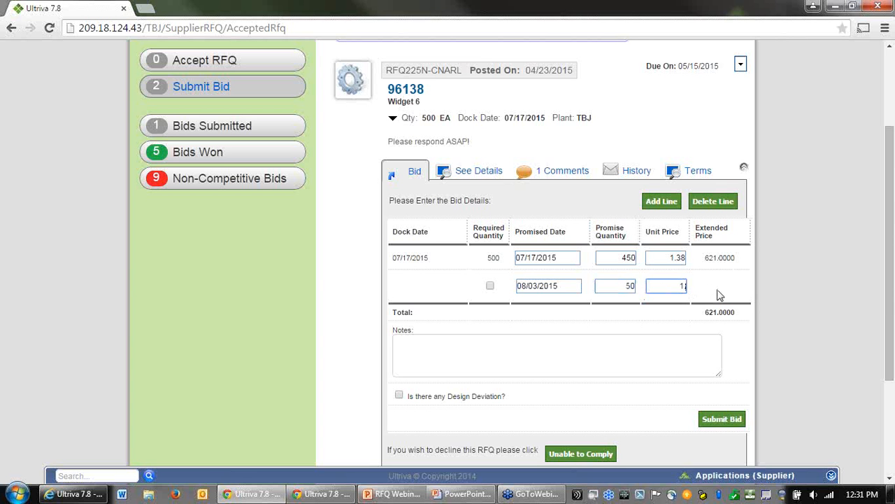
pyautogui.click(647, 359)
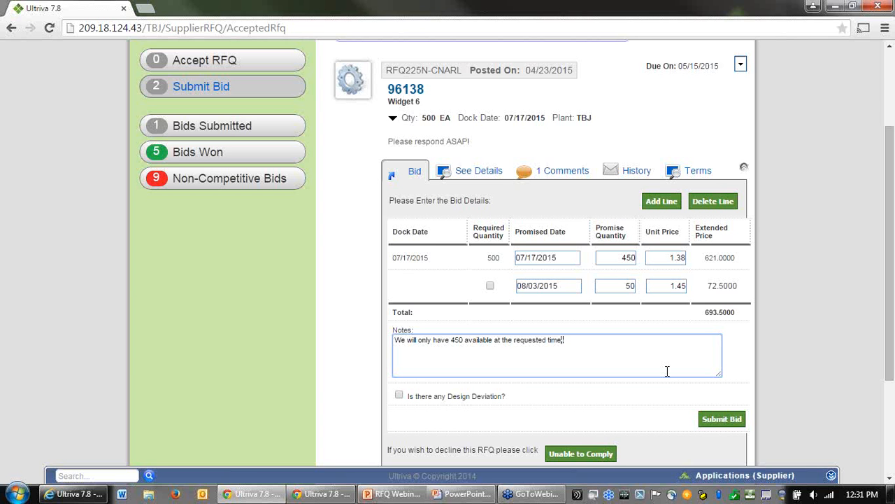
# Step: Submit the bid for item 96138
pyautogui.click(721, 418)
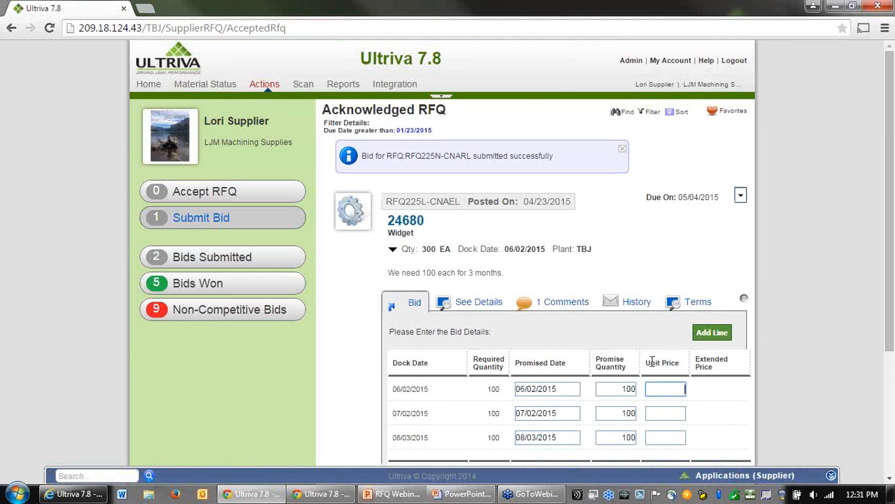
# Step: Enter unit prices of 6.80, 5.50 and 5.50 for the three delivery lines of item 24680
pyautogui.scroll(-1, 752, 273)
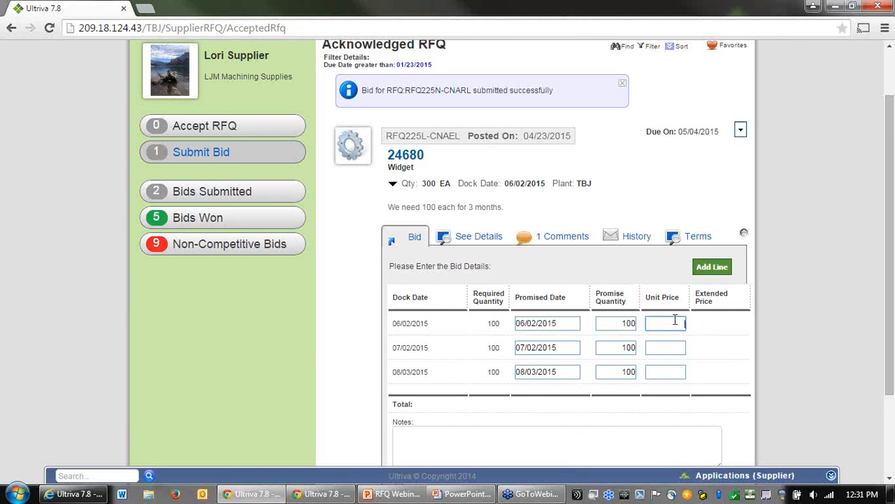
pyautogui.scroll(-1, 691, 320)
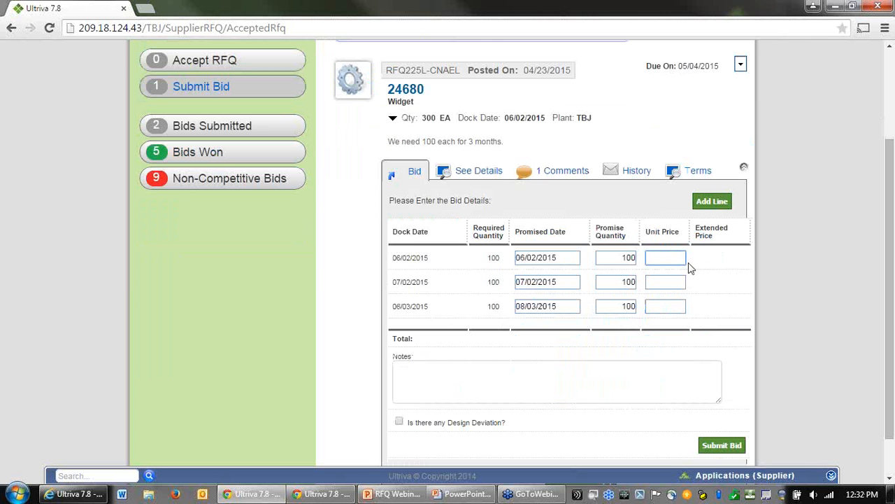
pyautogui.write('6.80')
pyautogui.click(679, 283)
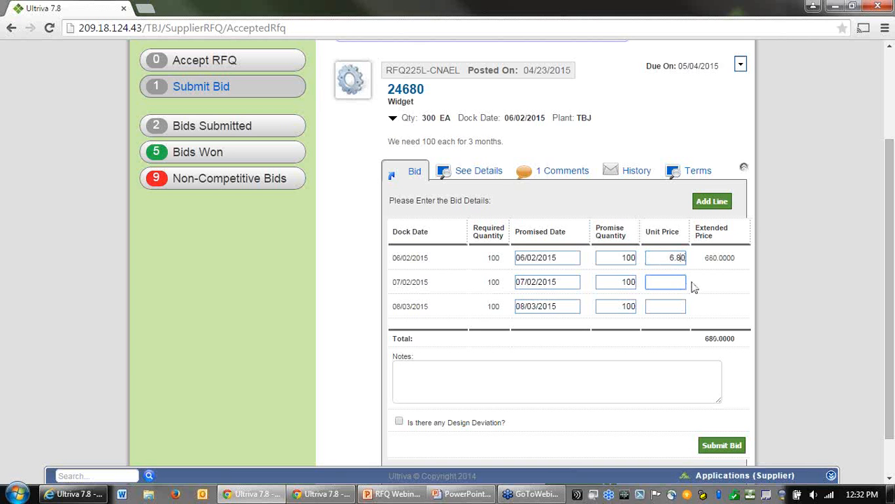
pyautogui.write('5.50')
pyautogui.click(670, 304)
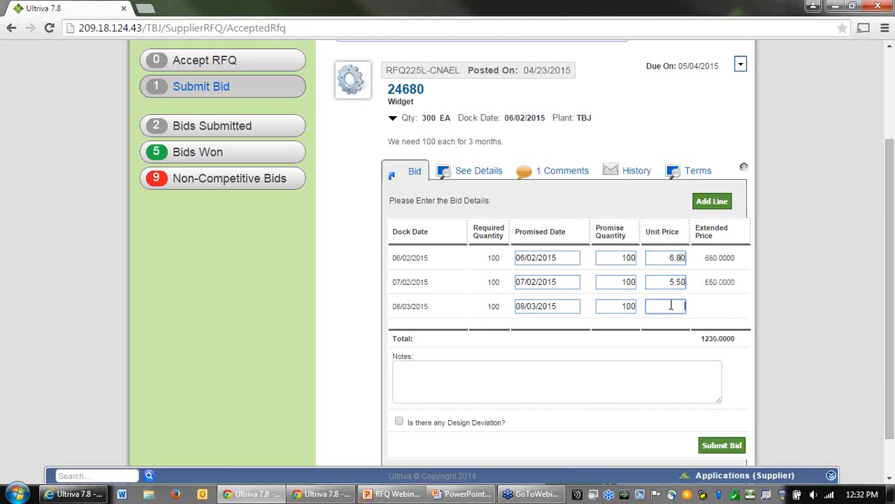
pyautogui.write('5.50')
# Step: Add the note "Price break on the last 2 shipments." and submit the bid for item 24680
pyautogui.click(632, 385)
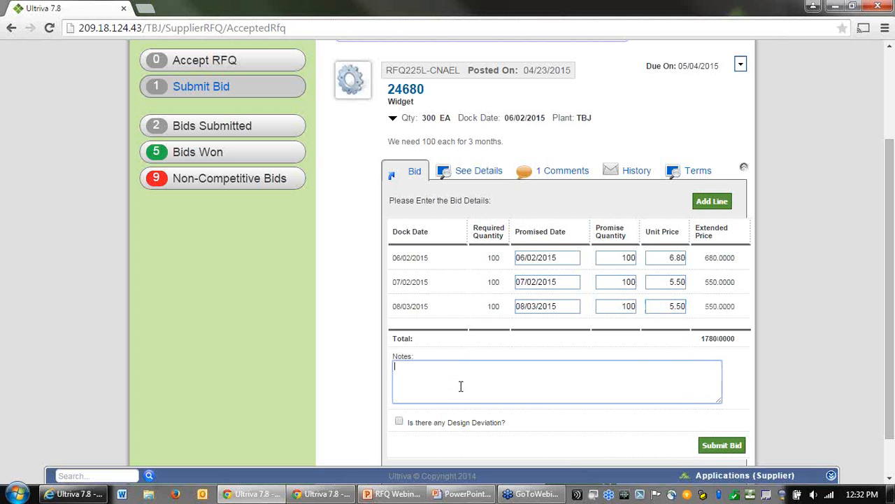
pyautogui.write('Price break on the last 2 shipments.')
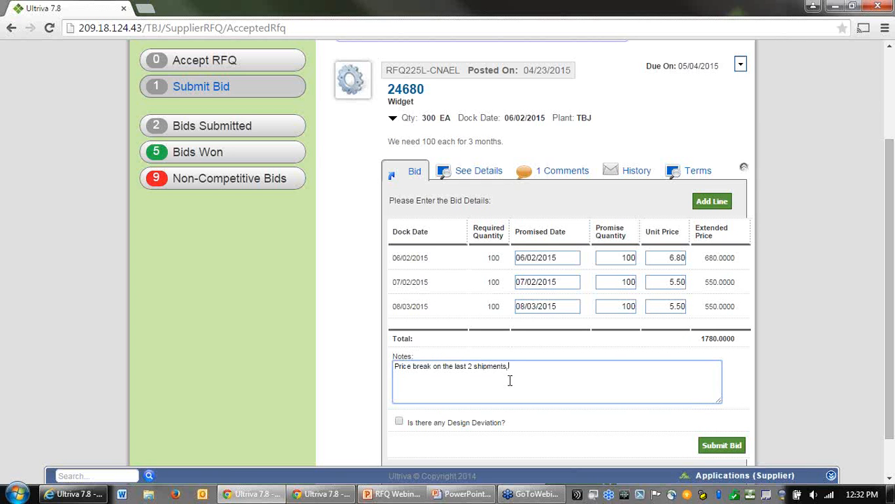
pyautogui.click(736, 443)
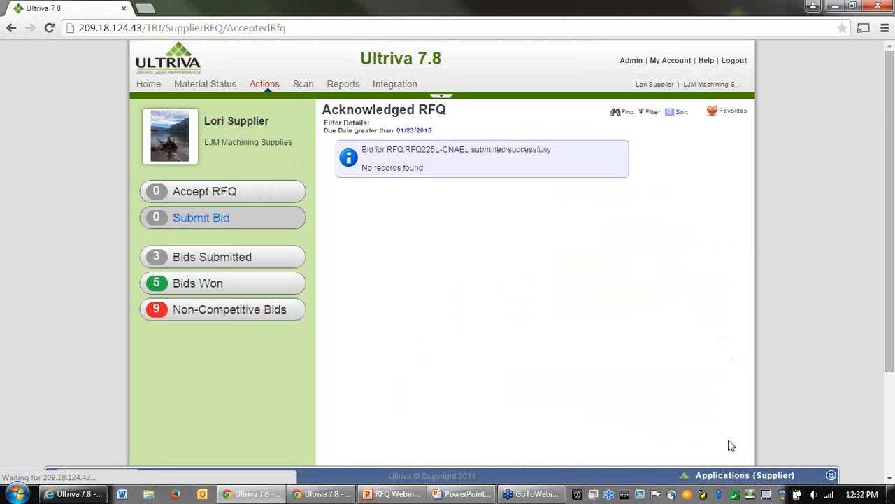
# Step: Open the submitted bids and review the comments on items 95140 and 96138
pyautogui.click(220, 258)
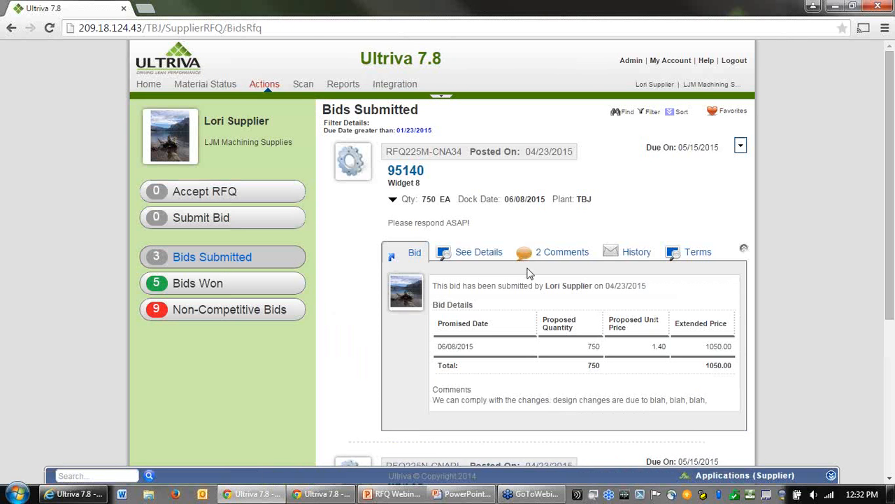
pyautogui.scroll(-1, 754, 302)
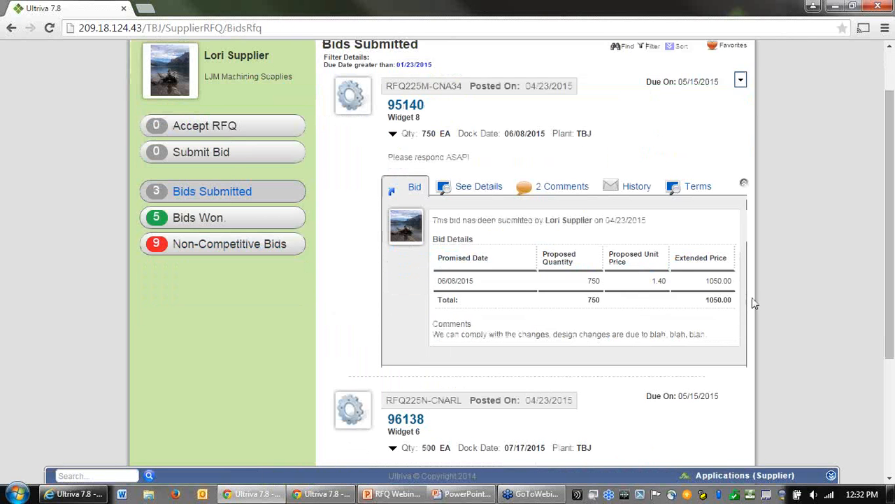
pyautogui.click(571, 192)
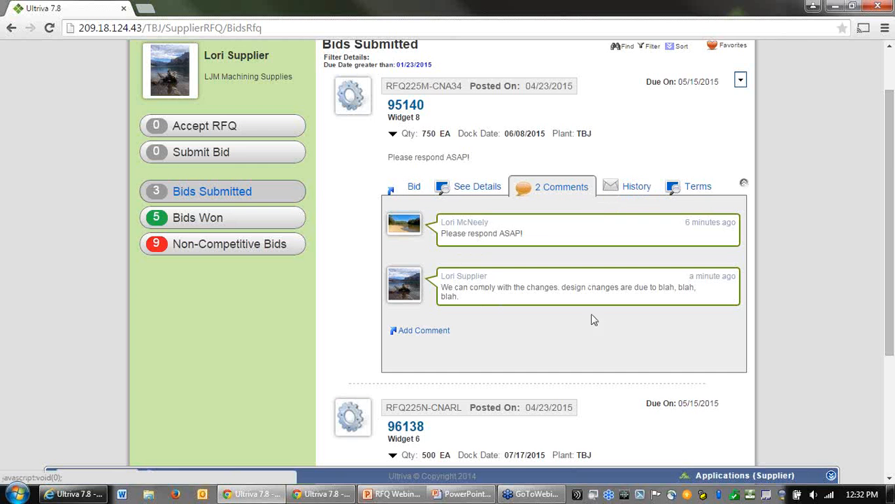
pyautogui.scroll(-2, 606, 333)
pyautogui.scroll(-1, 564, 375)
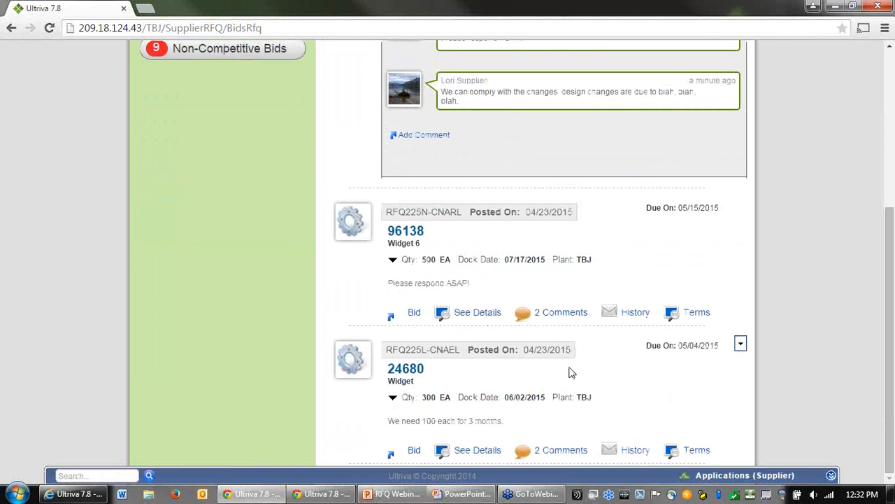
pyautogui.click(568, 319)
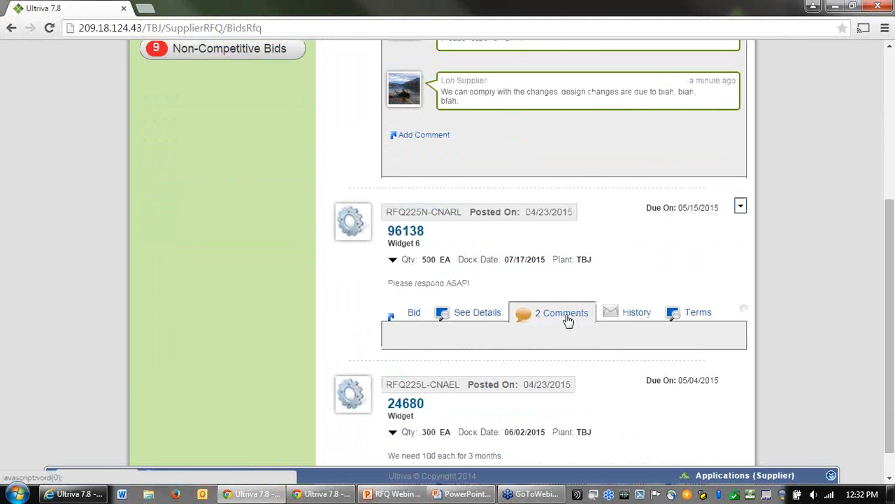
pyautogui.scroll(-1, 659, 327)
pyautogui.scroll(-1, 711, 334)
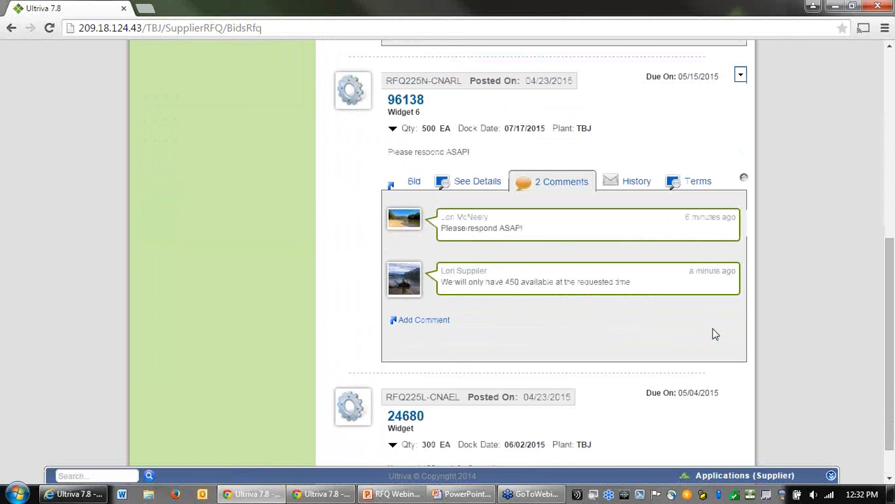
pyautogui.scroll(6, 713, 335)
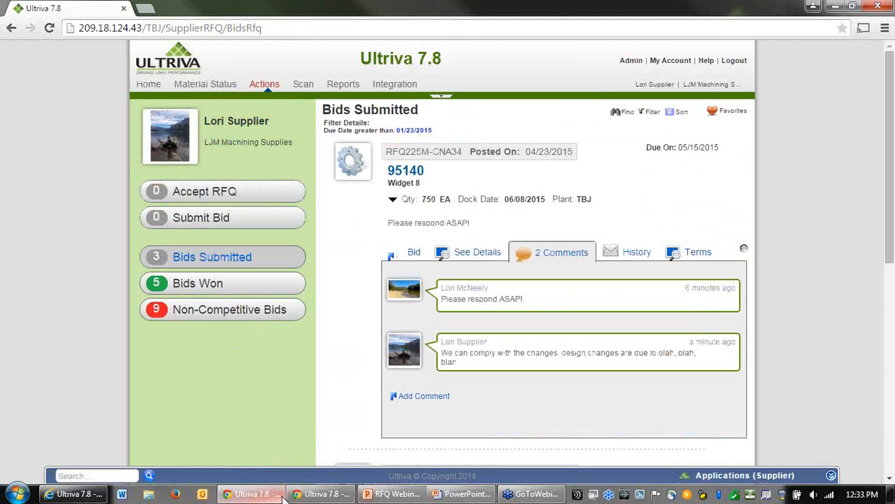
# Step: Switch to the second supplier's browser window, refresh its home page and open the open RFQs from RFQ Tracking
pyautogui.click(326, 495)
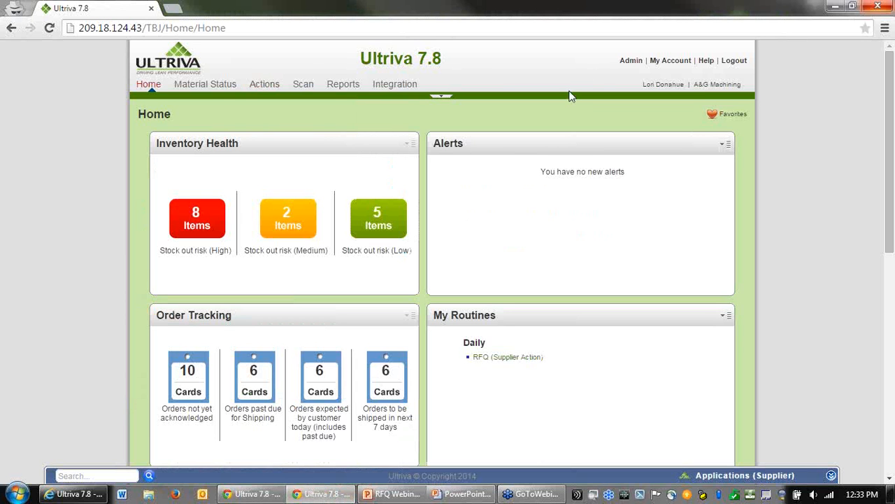
pyautogui.click(49, 28)
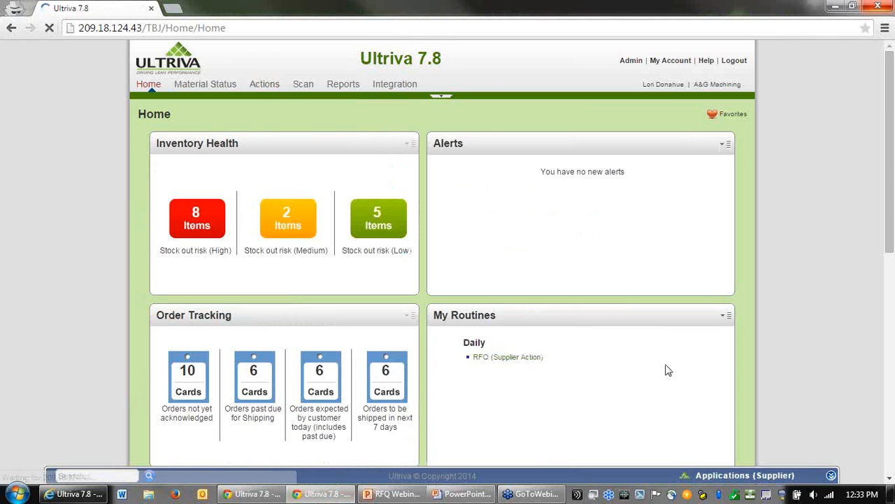
pyautogui.scroll(-5, 666, 362)
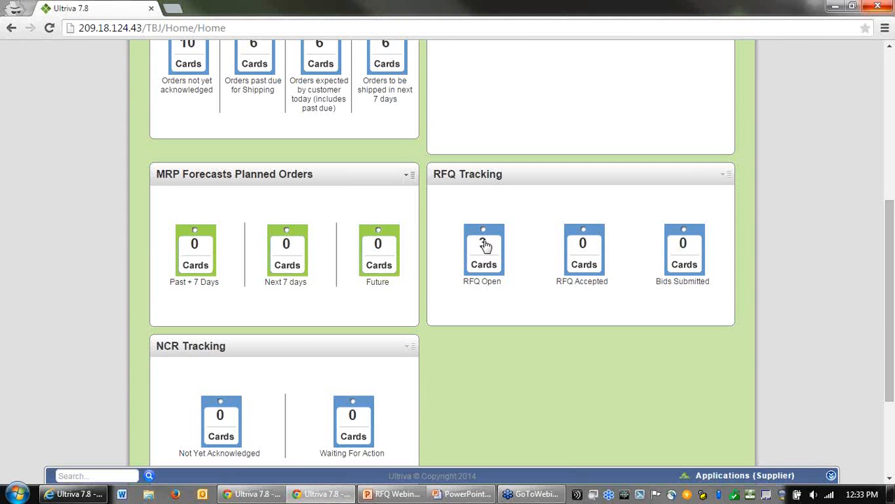
pyautogui.click(485, 244)
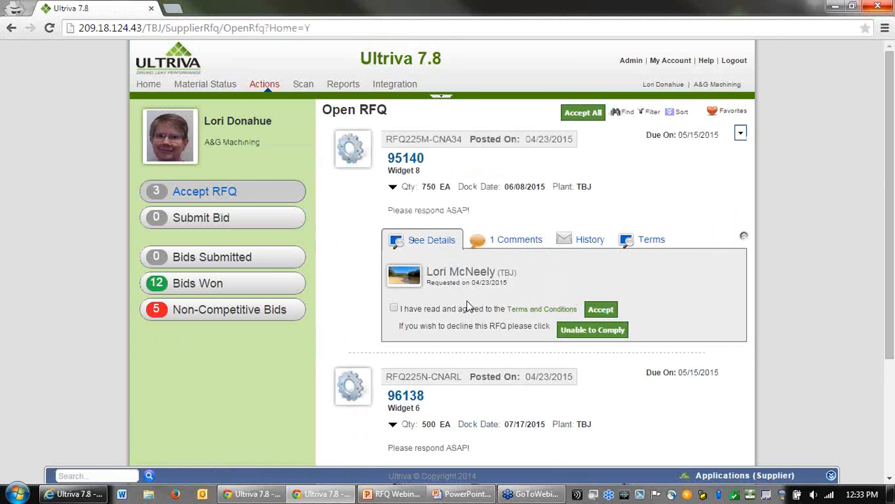
# Step: Agree to the terms and accept the RFQs for items 95140, 96138 and 24680
pyautogui.click(394, 309)
pyautogui.click(601, 315)
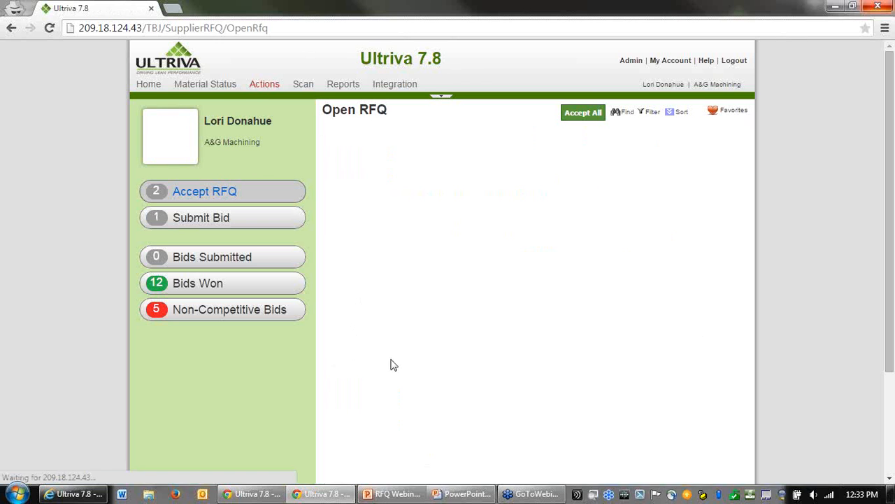
pyautogui.click(394, 371)
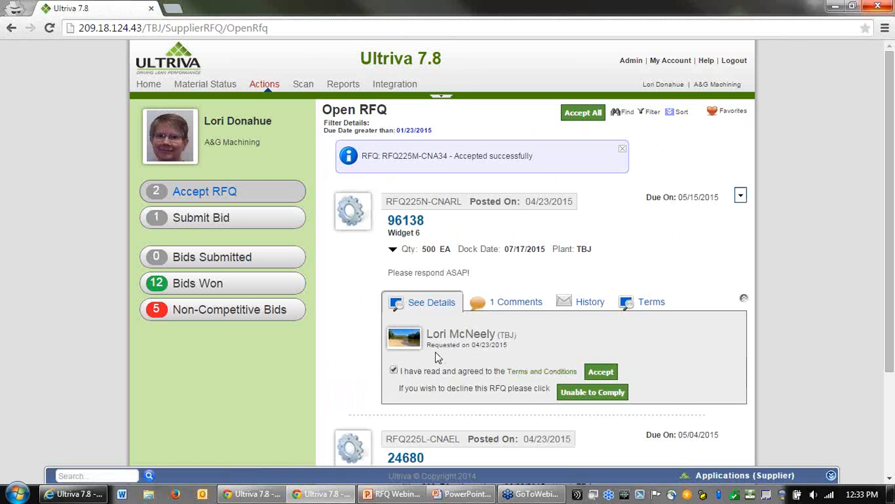
pyautogui.click(601, 371)
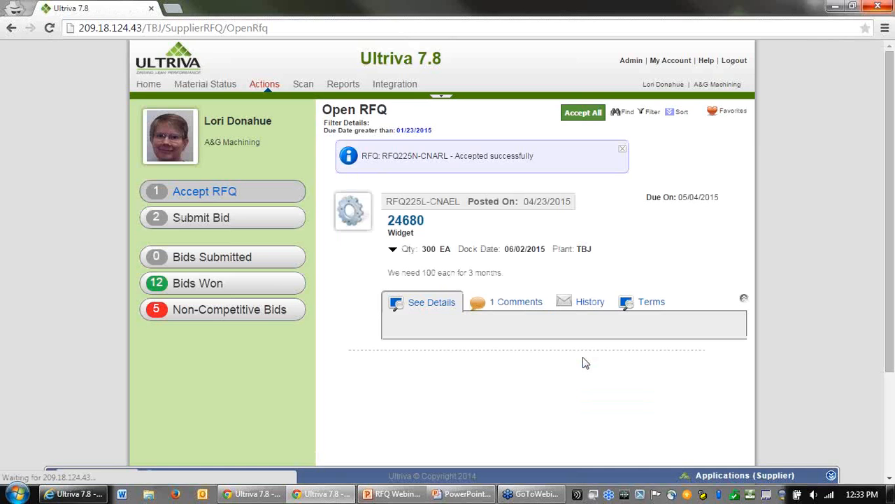
pyautogui.scroll(-2, 490, 343)
pyautogui.click(394, 322)
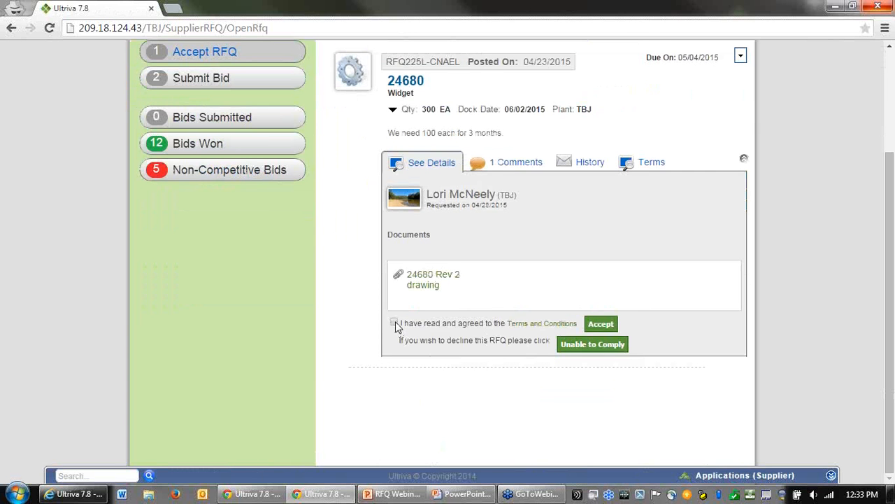
pyautogui.click(610, 325)
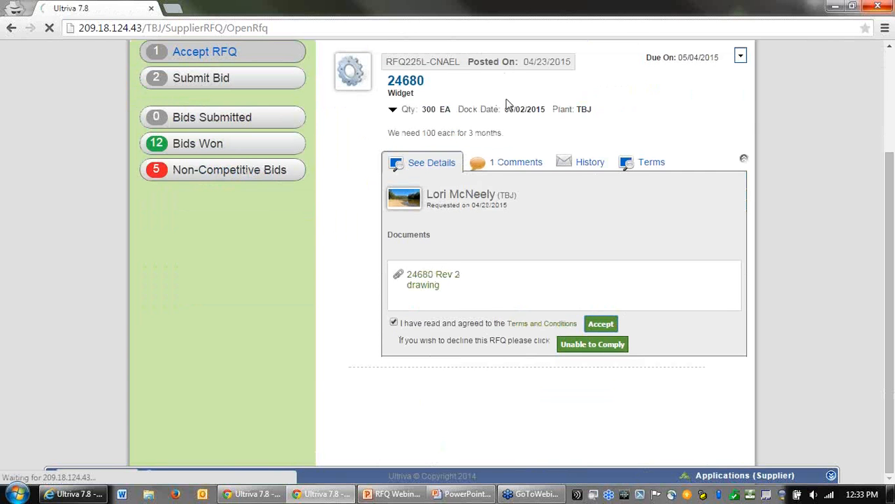
# Step: Open the bids awaiting submission and set item 95140's unit price to 1.55
pyautogui.click(207, 223)
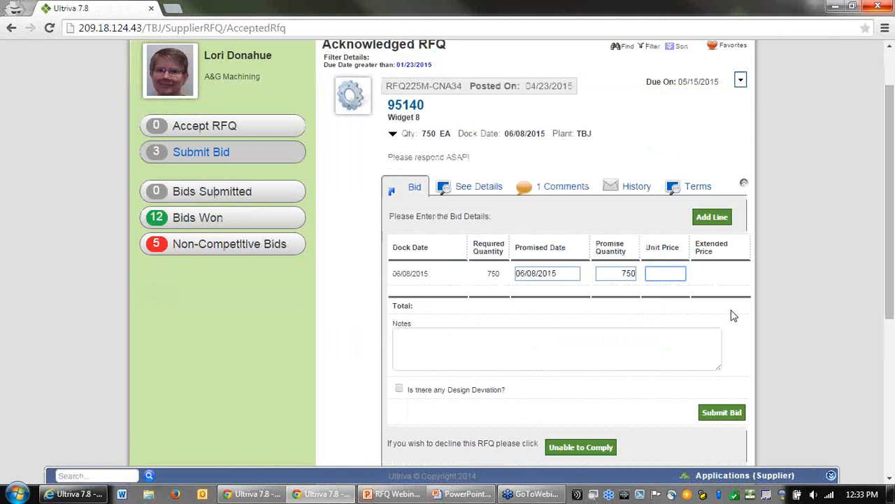
pyautogui.scroll(-1, 700, 317)
pyautogui.write('1.55')
pyautogui.press('Tab')
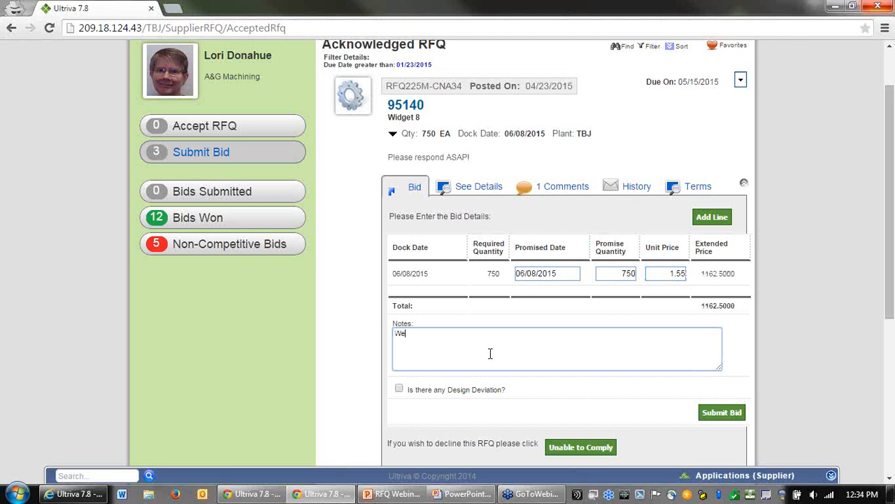
# Step: Add the note "We can comply with all changes." and submit the bid for item 95140
pyautogui.write('We can comply wiwth all changes.')
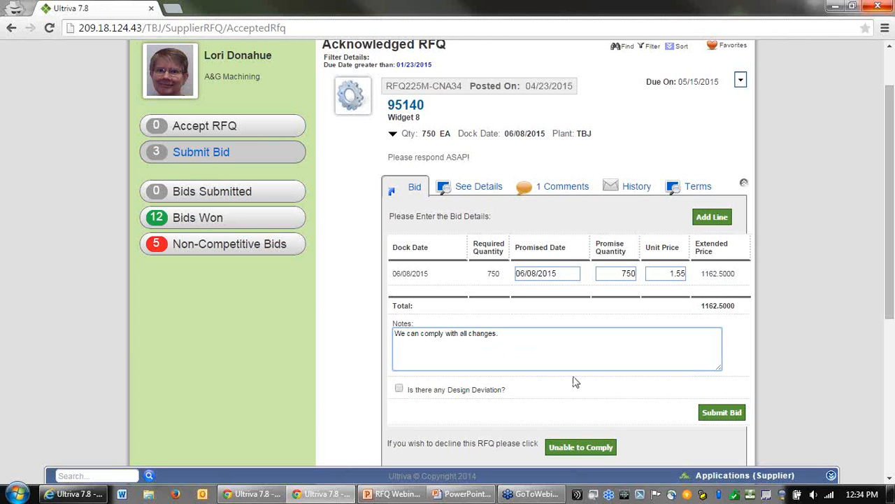
pyautogui.click(722, 414)
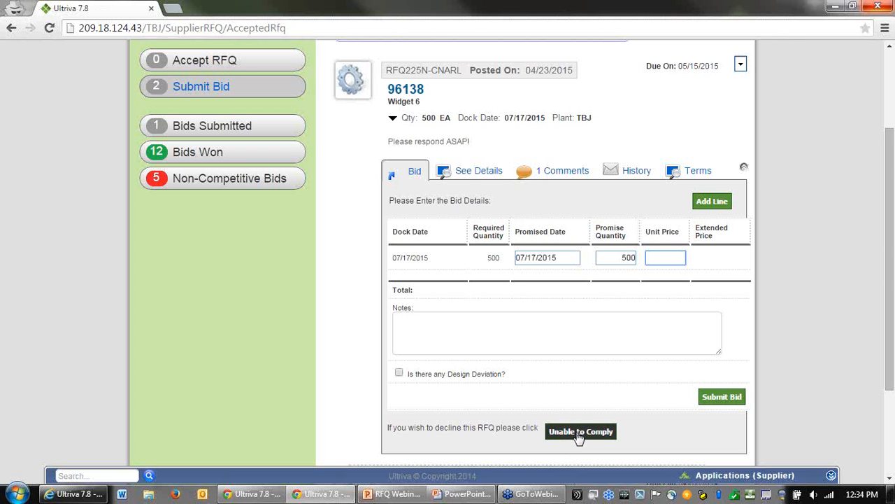
# Step: Decline the RFQ for item 96138 as unable to comply, with a note starting "We will not have th"
pyautogui.scroll(-1, 579, 437)
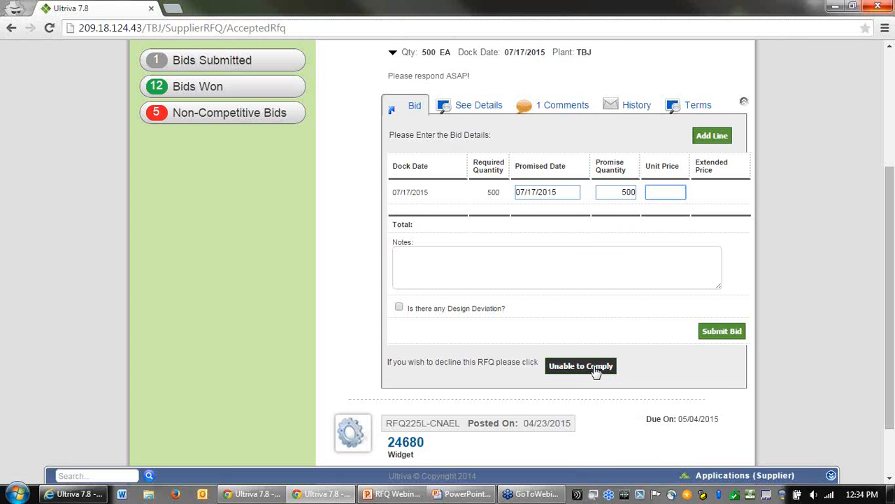
pyautogui.click(595, 370)
pyautogui.click(580, 367)
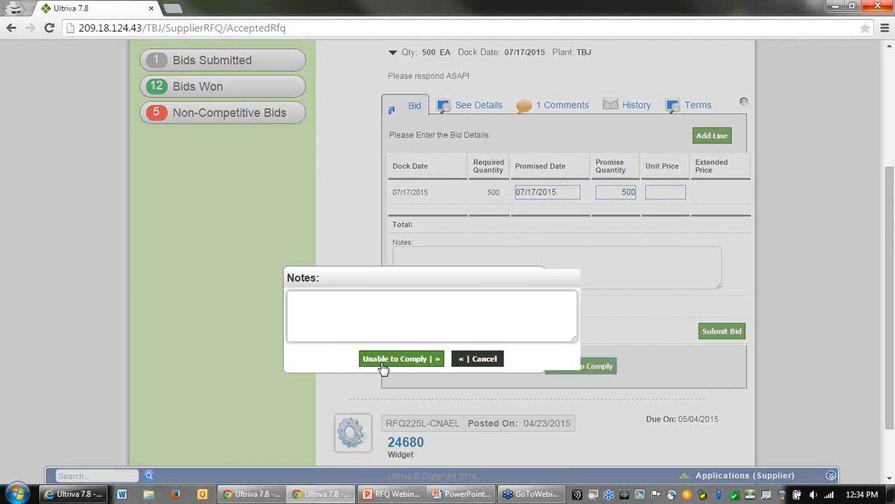
pyautogui.click(373, 308)
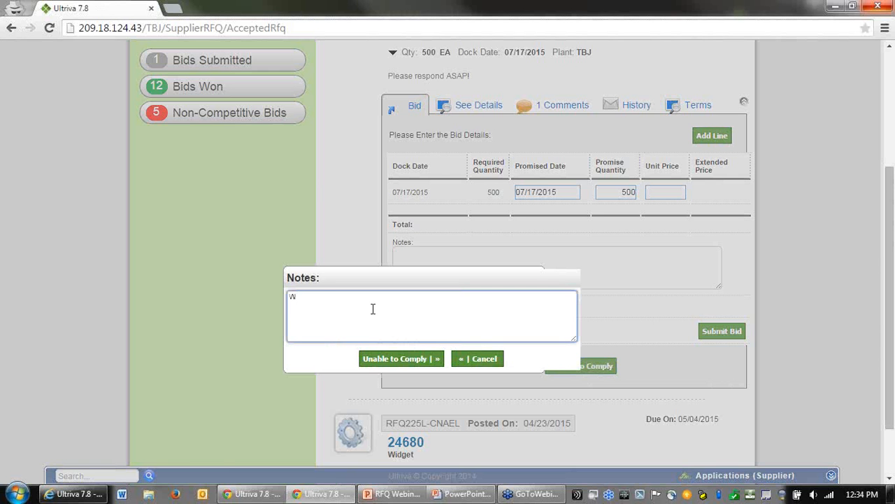
pyautogui.write('We will not have the parts available at this time')
pyautogui.click(389, 360)
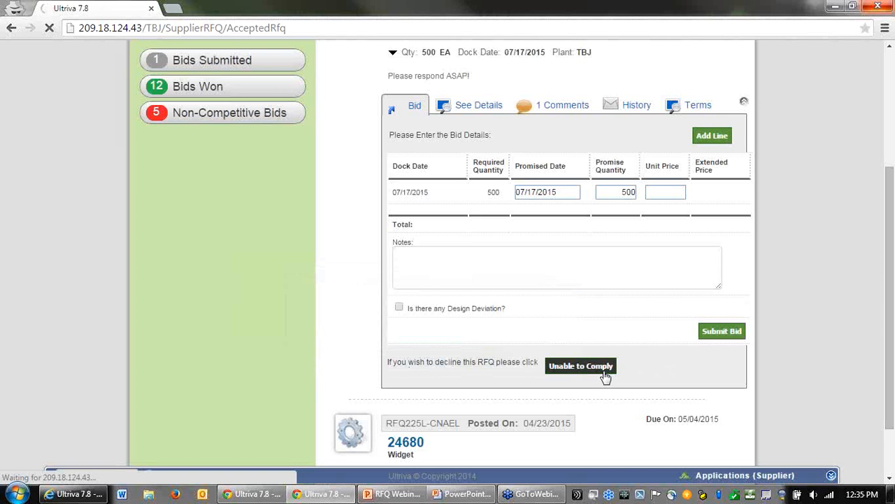
# Step: Set the unit price to 6.88 on all three delivery lines of item 24680 and submit the bid
pyautogui.scroll(-2, 630, 371)
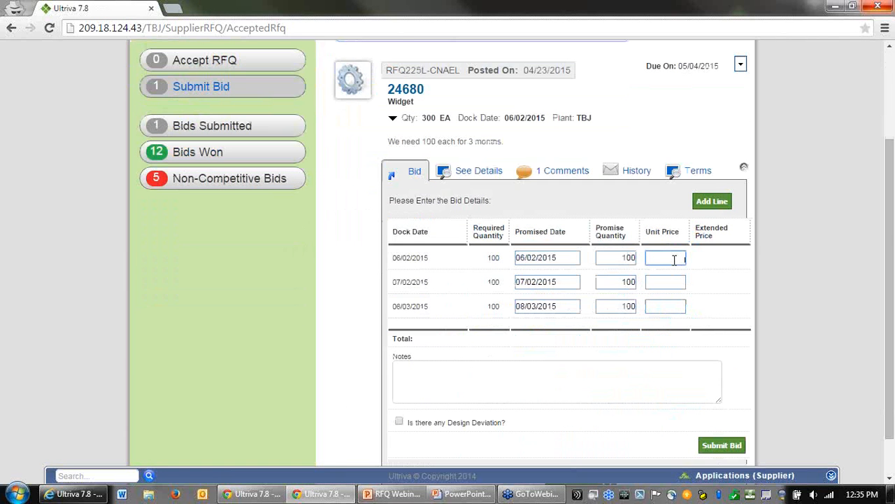
pyautogui.write('6.88')
pyautogui.click(678, 283)
pyautogui.write('6.88')
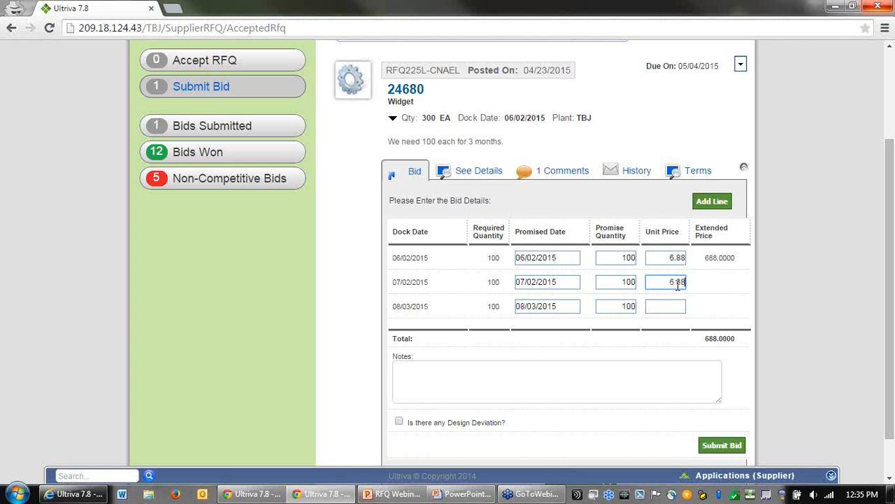
pyautogui.click(670, 305)
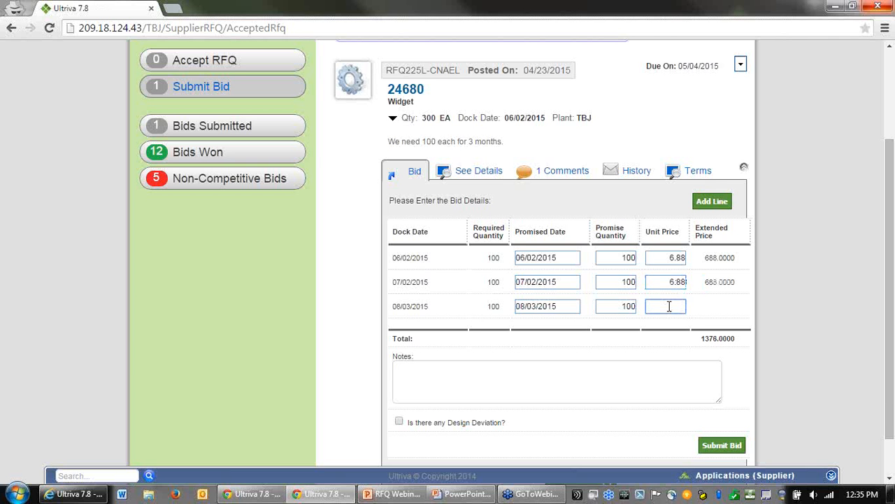
pyautogui.write('6.88')
pyautogui.click(723, 446)
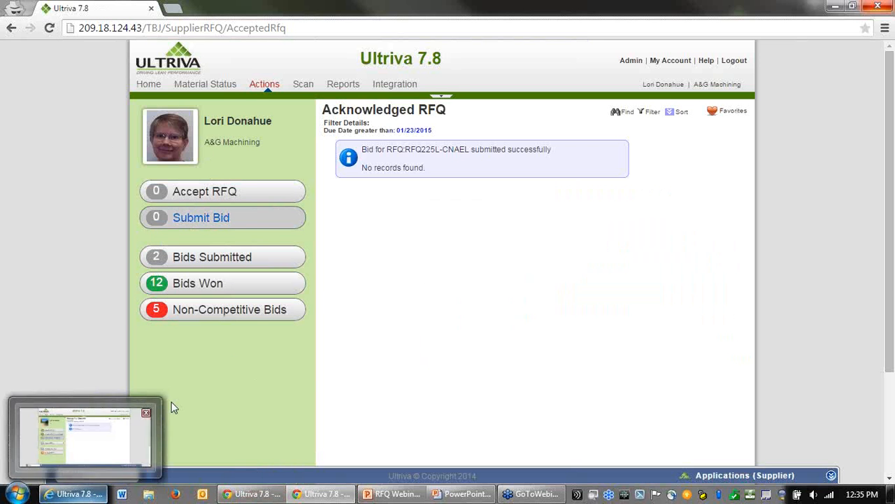
# Step: Switch to the buyer's window and open the RFQs ready for review from the home page
pyautogui.click(72, 494)
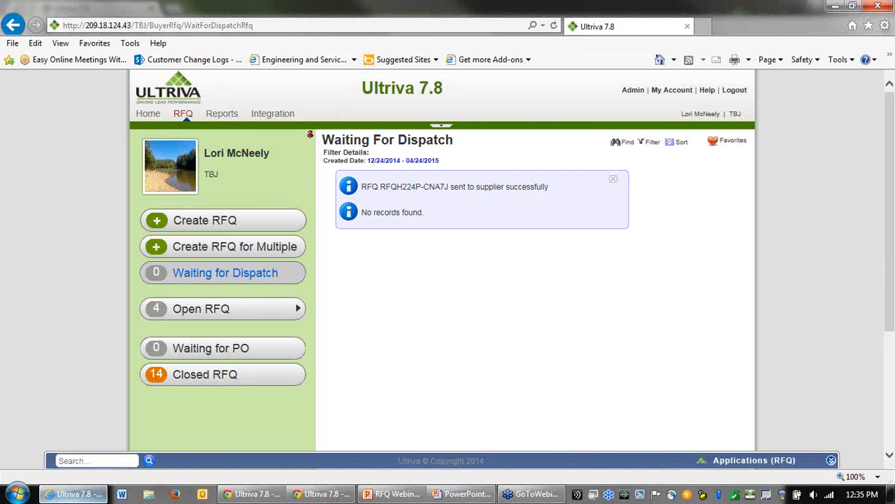
pyautogui.click(65, 497)
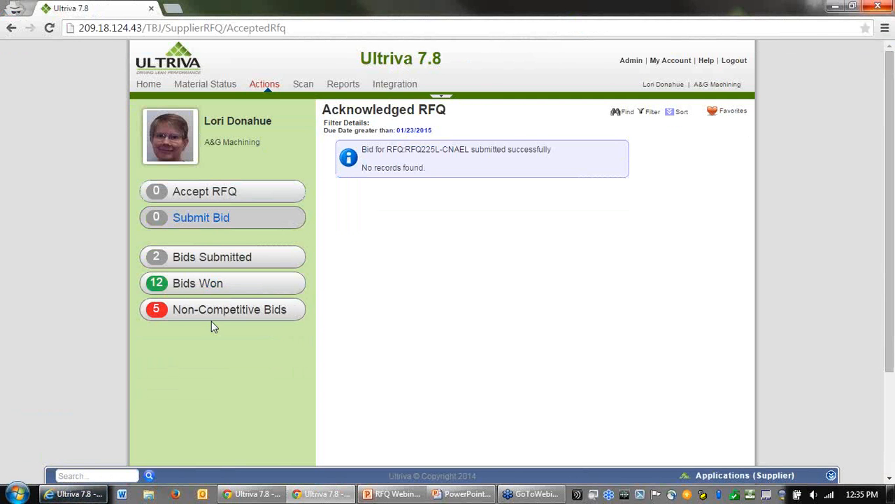
pyautogui.click(72, 494)
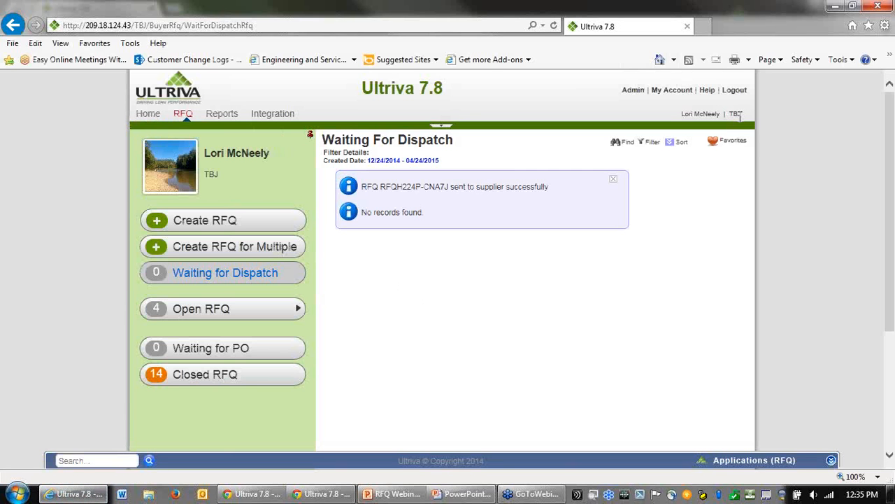
pyautogui.click(148, 116)
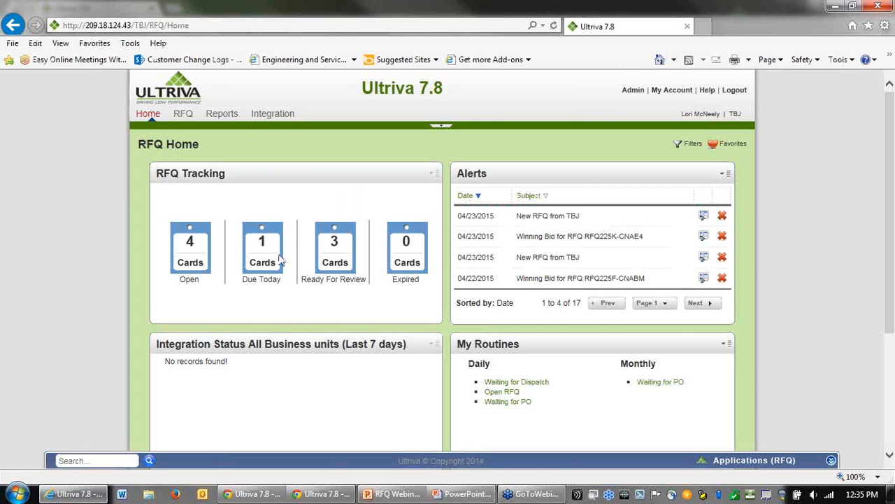
pyautogui.click(335, 245)
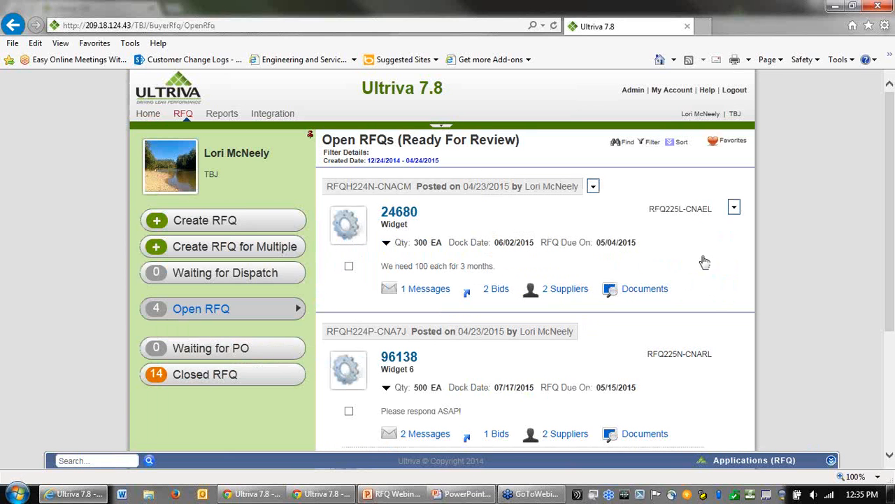
# Step: Review the supplier messages, bids and delivery schedules for item 24680
pyautogui.scroll(-3, 763, 263)
pyautogui.scroll(3, 781, 280)
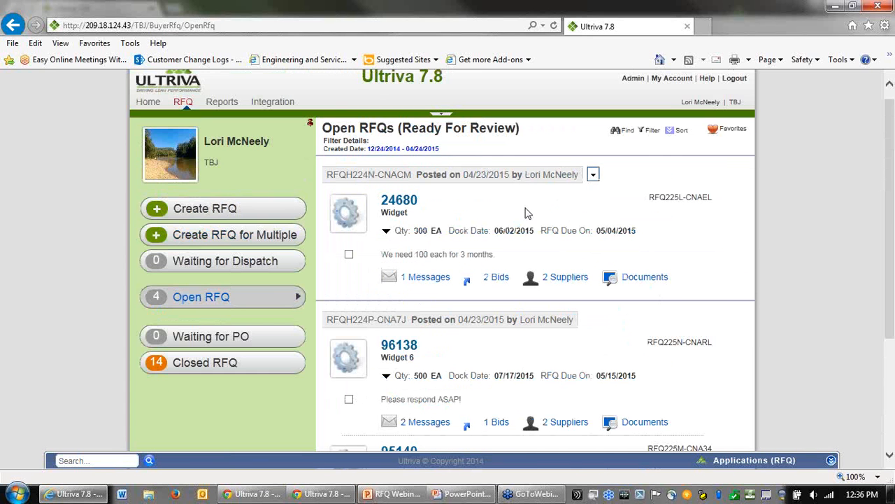
pyautogui.click(420, 280)
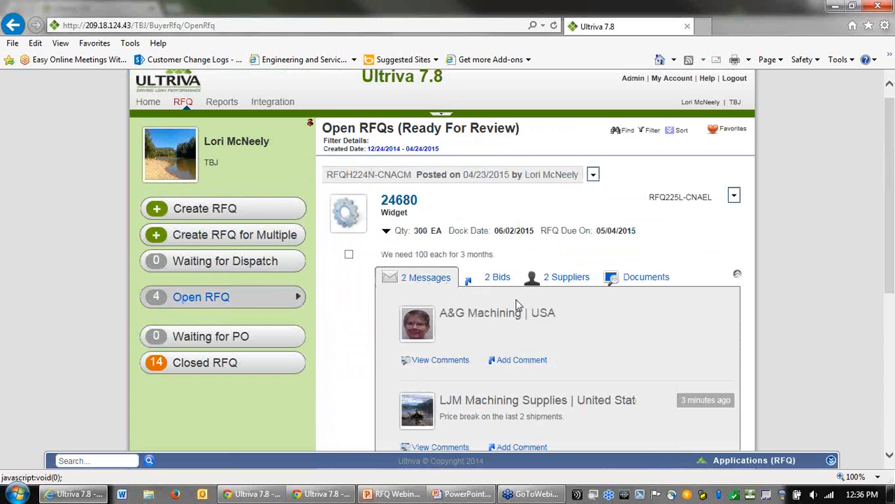
pyautogui.scroll(-1, 553, 315)
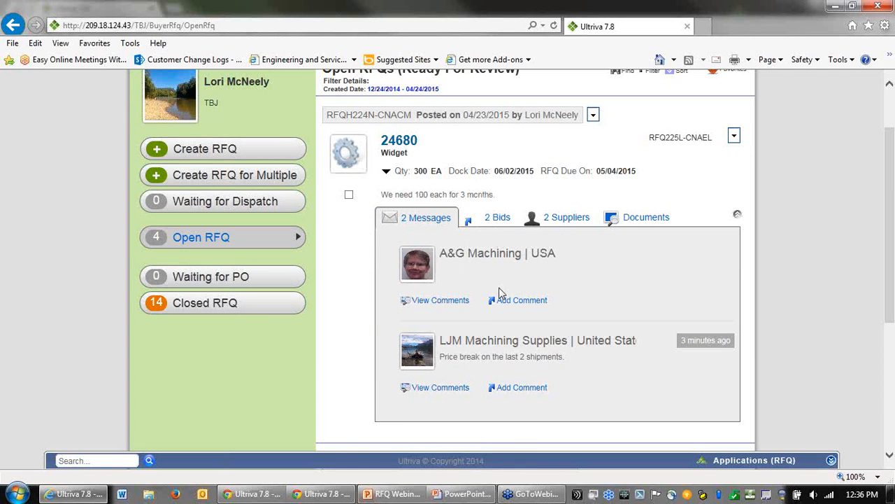
pyautogui.moveTo(463, 361); pyautogui.dragTo(549, 353)
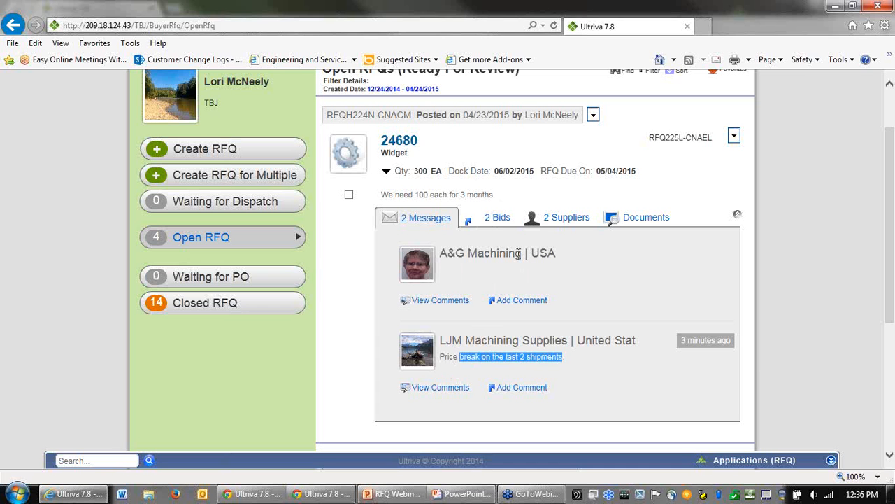
pyautogui.click(498, 219)
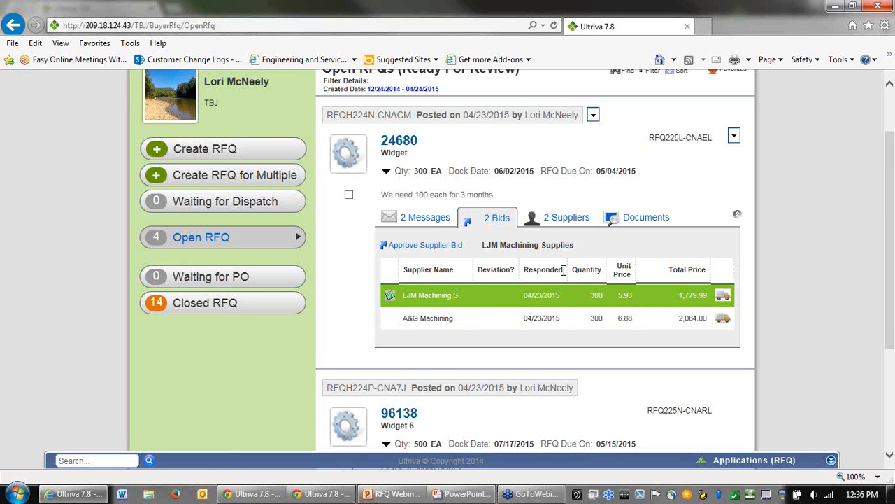
pyautogui.moveTo(390, 296)
pyautogui.moveTo(723, 297)
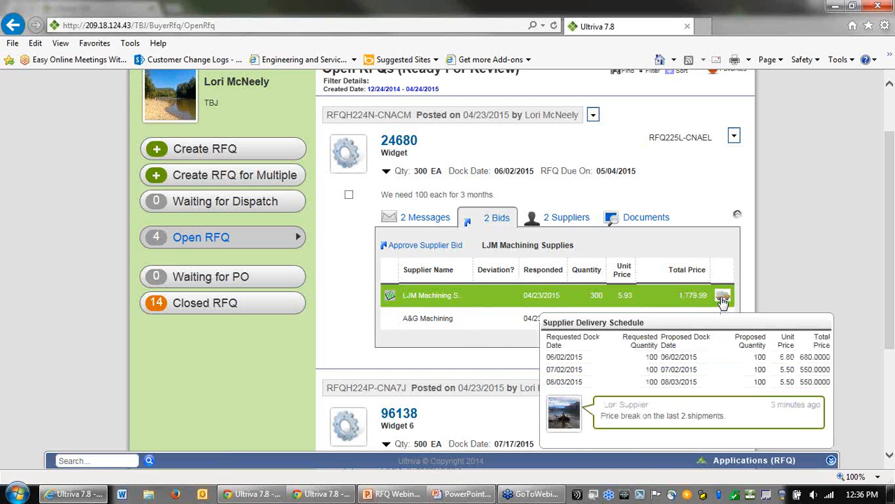
pyautogui.moveTo(723, 320)
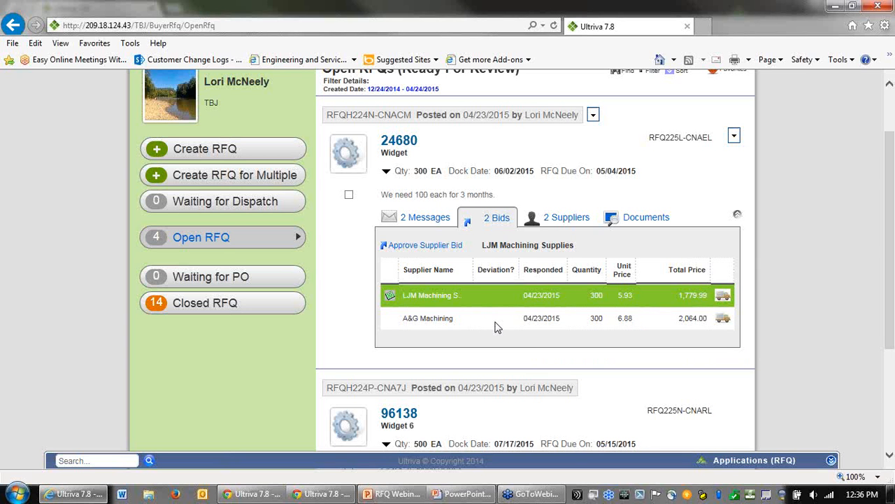
pyautogui.moveTo(482, 245); pyautogui.dragTo(565, 244)
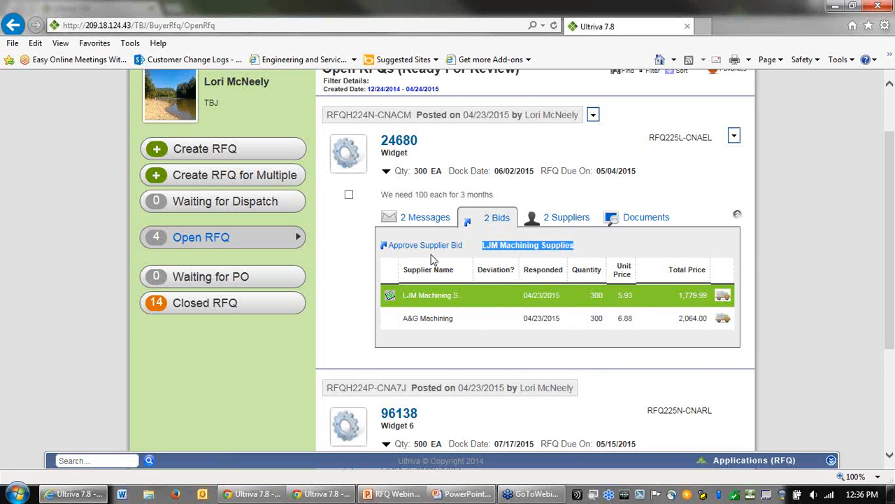
# Step: Approve LJM Machining Supplies' bid for item 24680 with the note "Congrats you won the bid!"
pyautogui.click(443, 320)
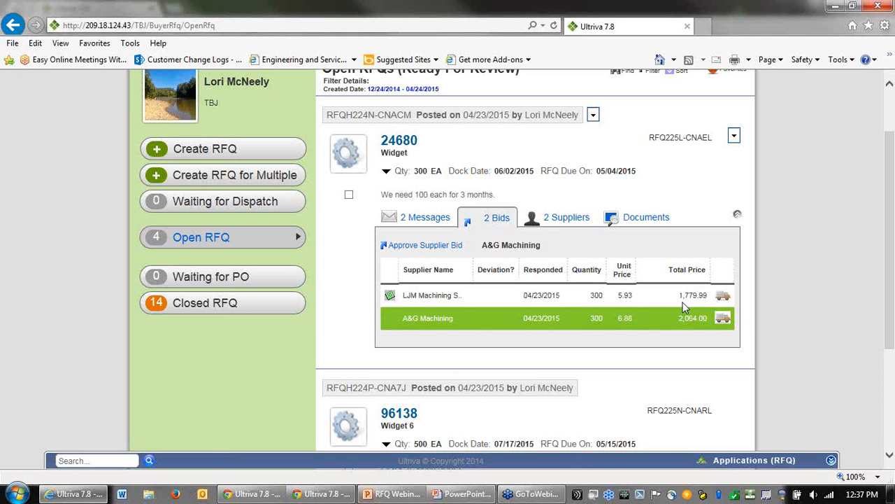
pyautogui.click(652, 301)
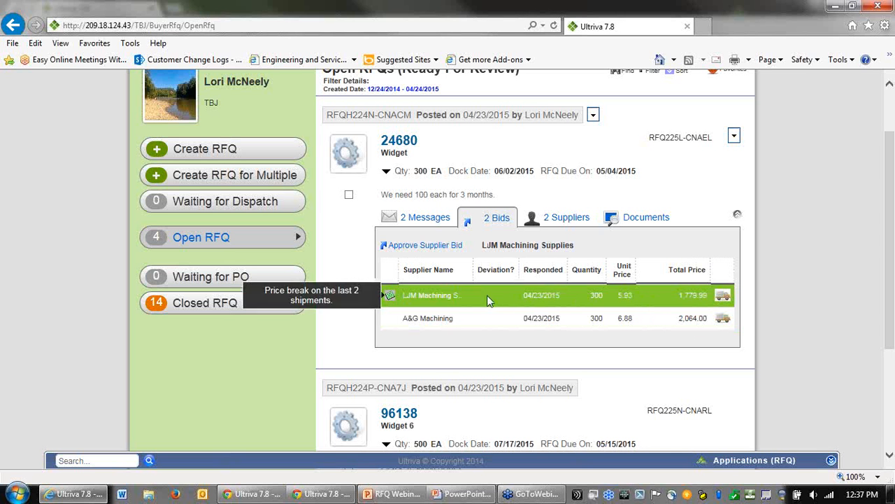
pyautogui.click(433, 250)
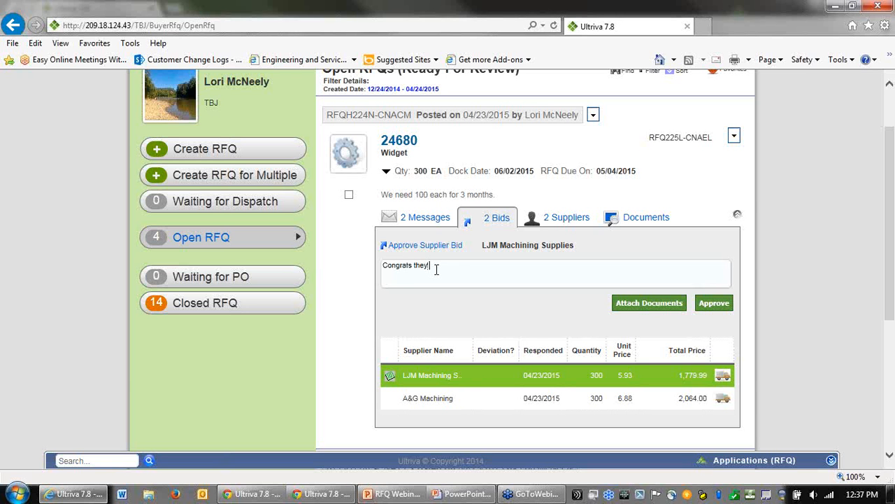
pyautogui.write('Congrats you won')
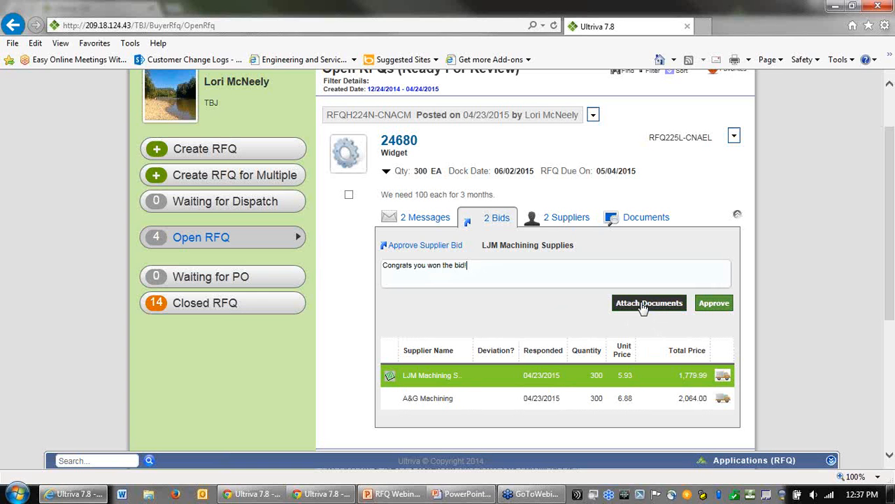
pyautogui.click(715, 312)
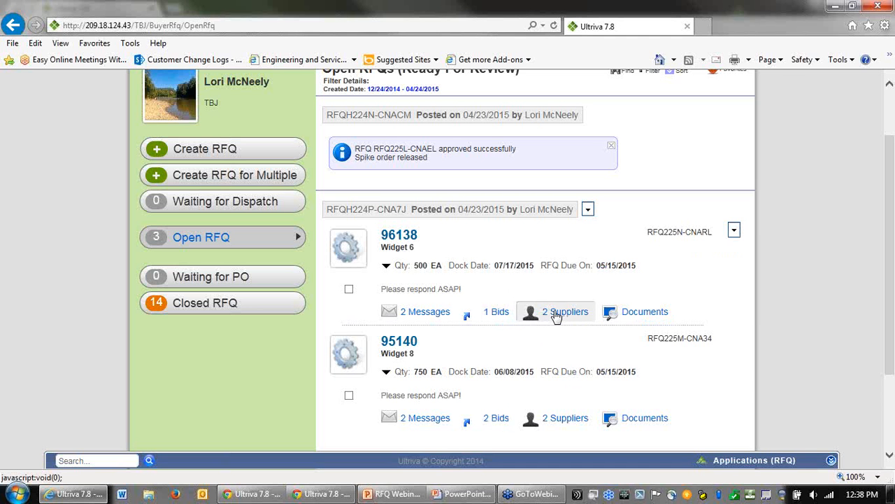
# Step: Review item 96138's messages and suppliers, then approve LJM Machining Supplies' bid with the note "Congrats, you won!"
pyautogui.click(427, 315)
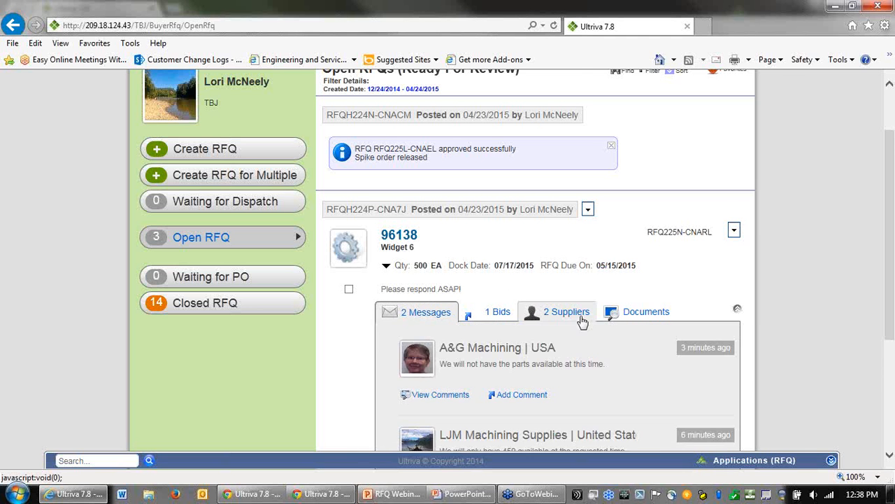
pyautogui.scroll(-3, 582, 320)
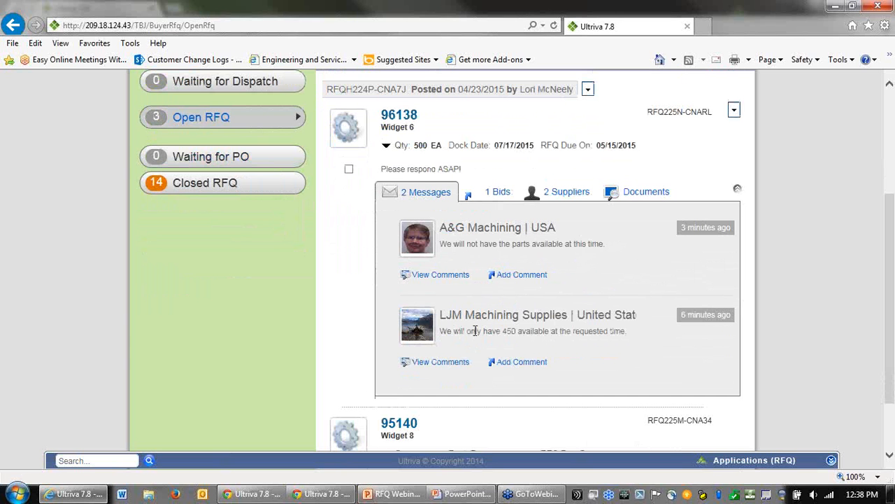
pyautogui.click(571, 195)
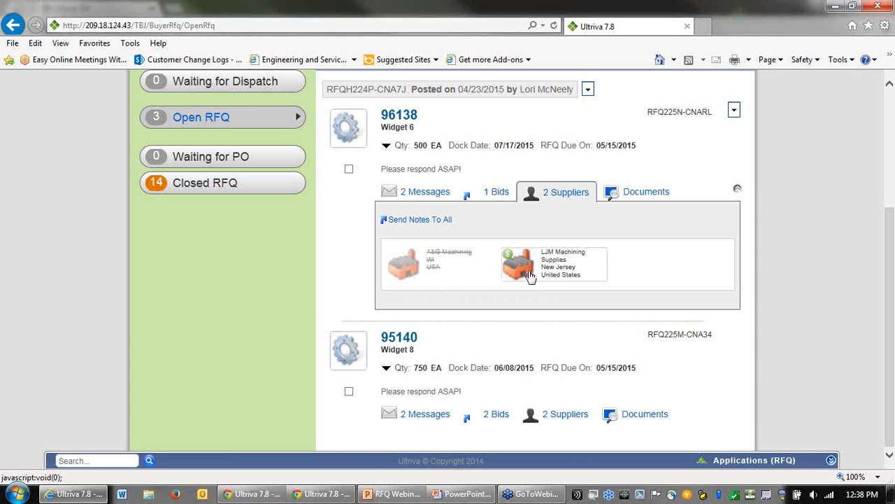
pyautogui.click(498, 198)
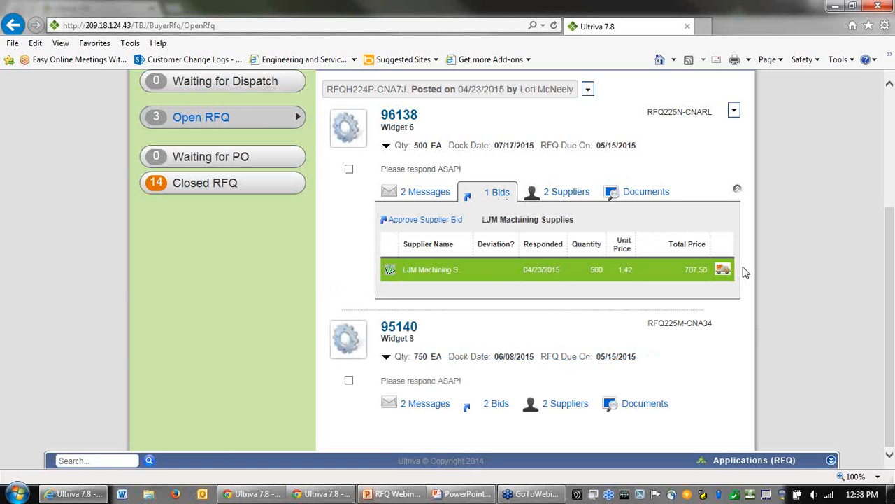
pyautogui.moveTo(724, 270)
pyautogui.click(417, 225)
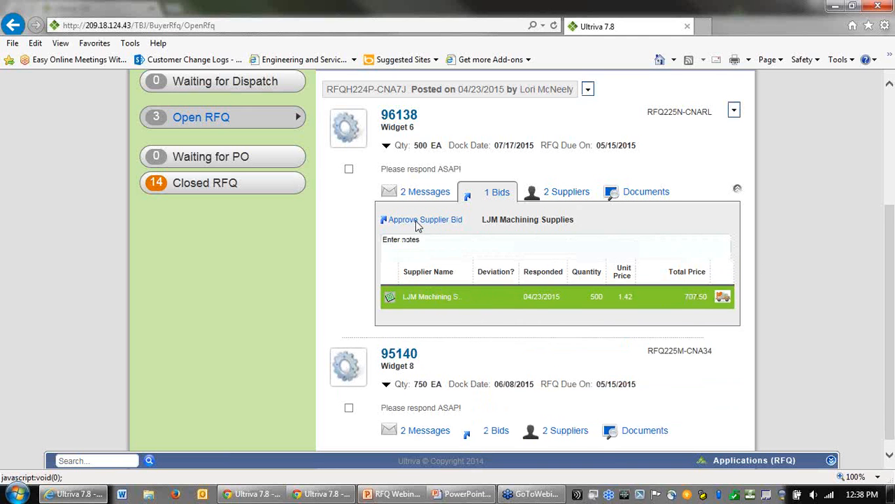
pyautogui.click(465, 247)
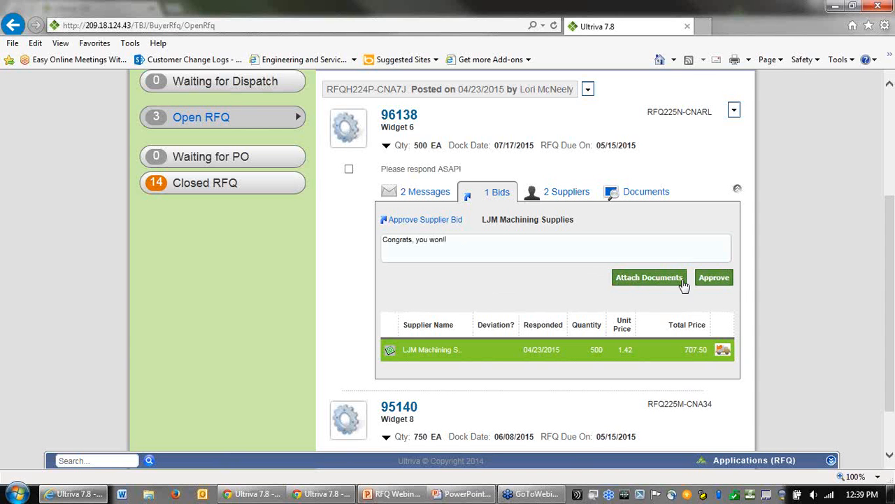
pyautogui.click(714, 278)
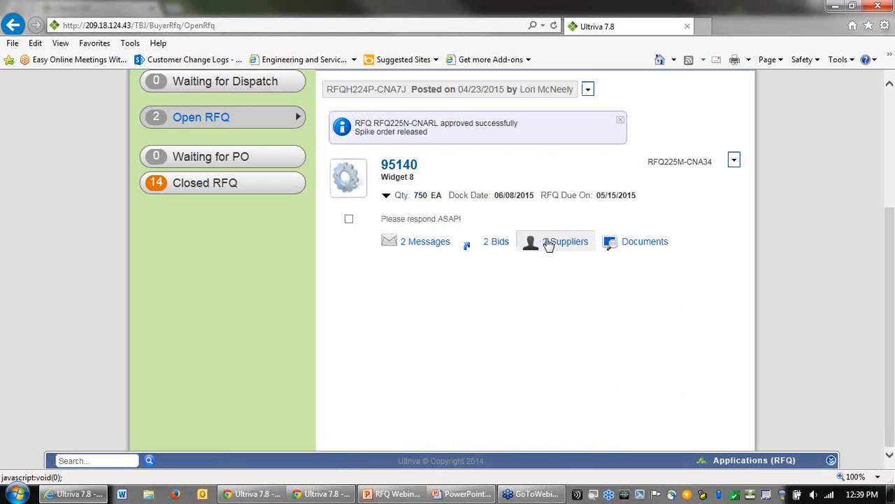
# Step: Open the bids for item 95140 and examine each supplier's notes and delivery schedule
pyautogui.click(496, 243)
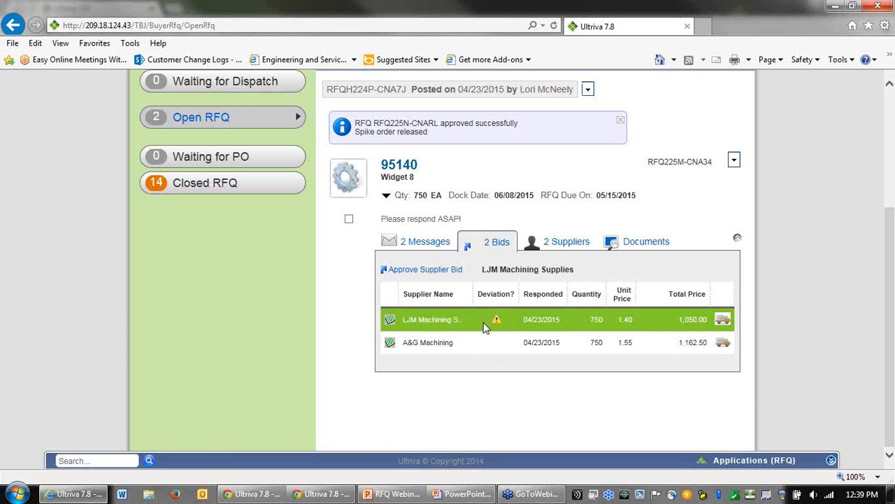
pyautogui.moveTo(388, 323)
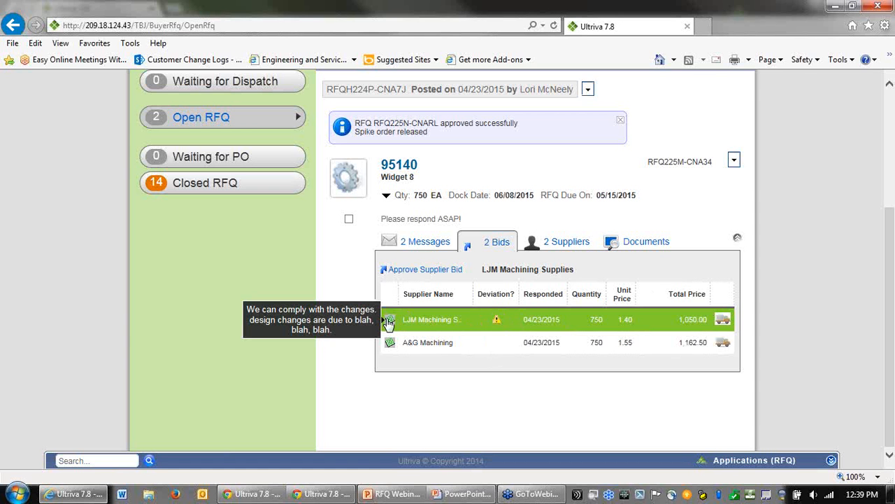
pyautogui.moveTo(389, 346)
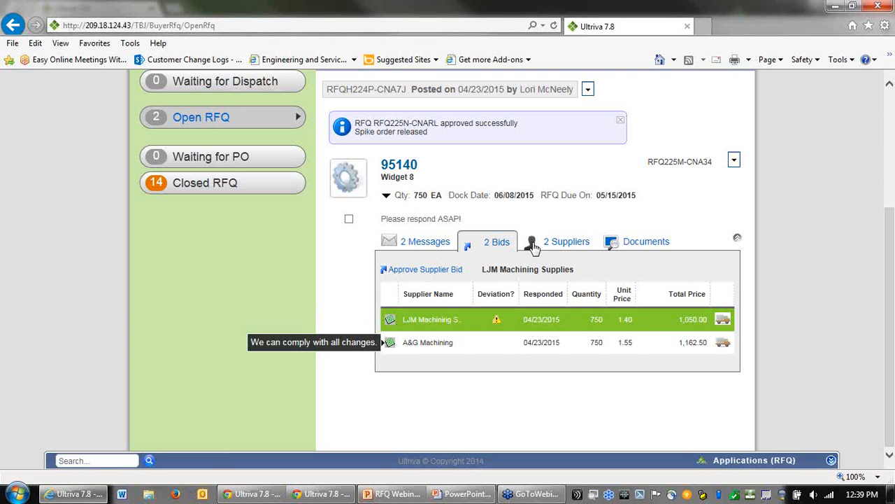
pyautogui.moveTo(723, 320)
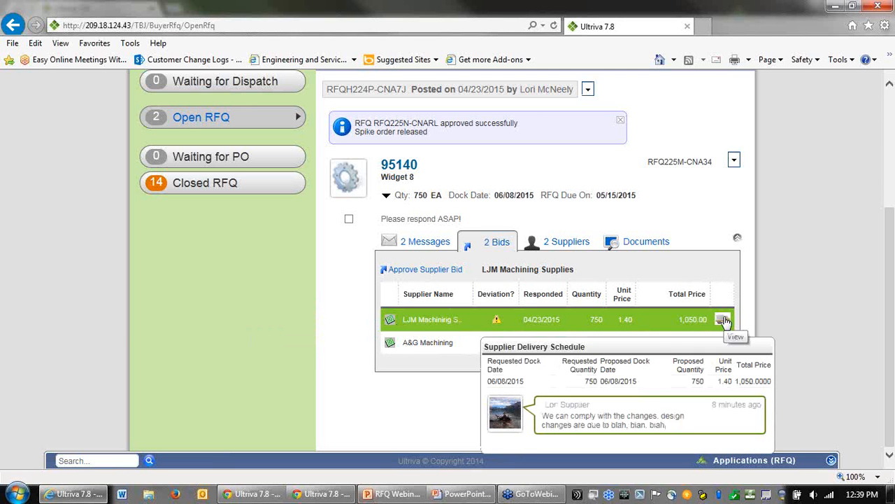
pyautogui.moveTo(724, 343)
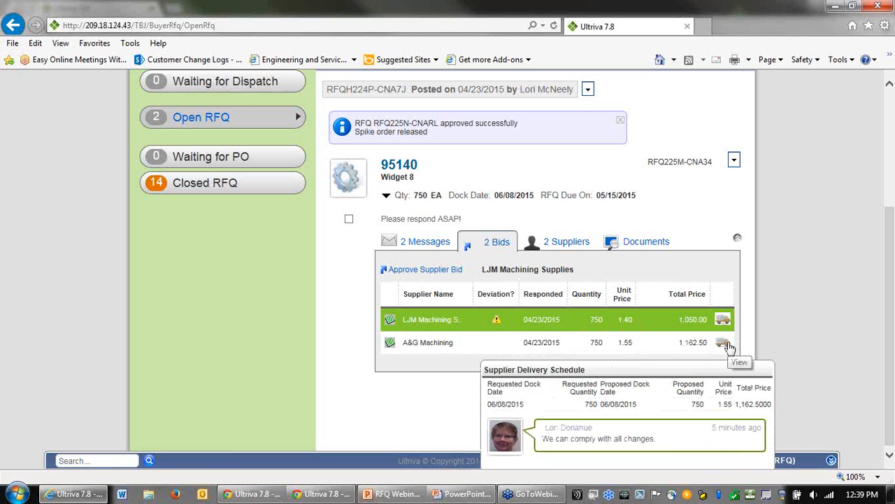
# Step: Approve LJM Machining Supplies' bid for item 95140 with the note "Congrats! You won the bid!"
pyautogui.click(448, 342)
pyautogui.click(439, 319)
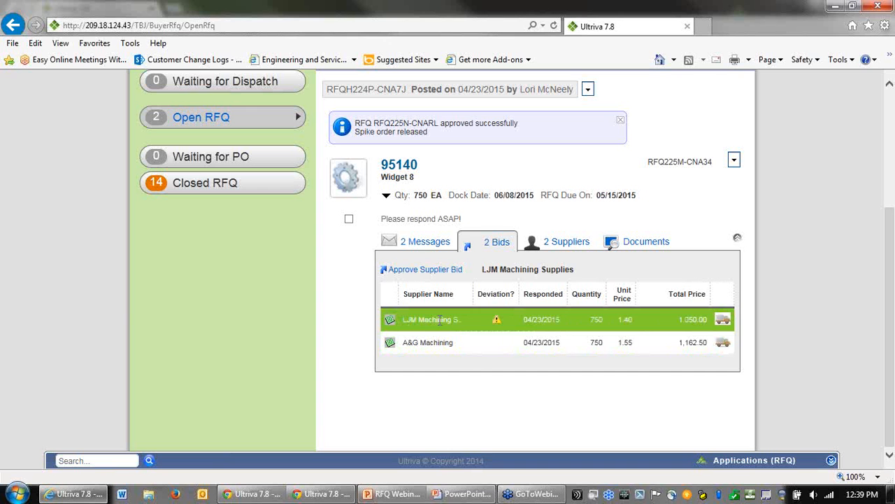
pyautogui.click(420, 273)
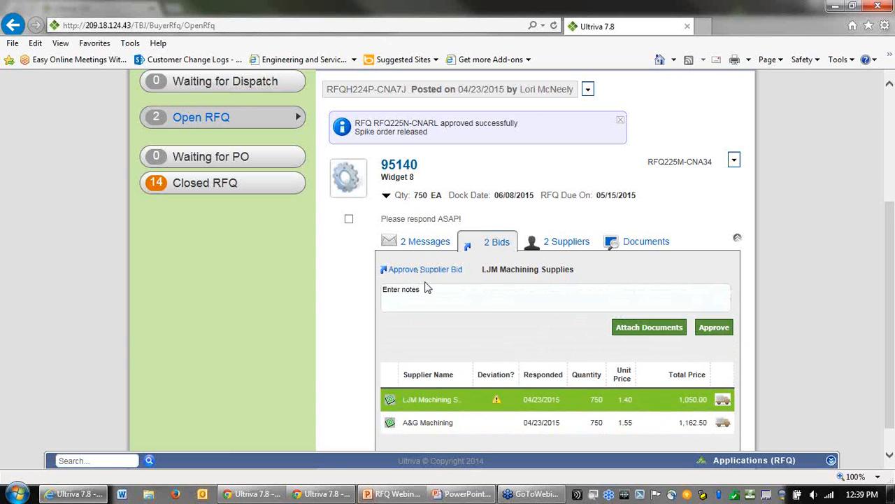
pyautogui.click(435, 296)
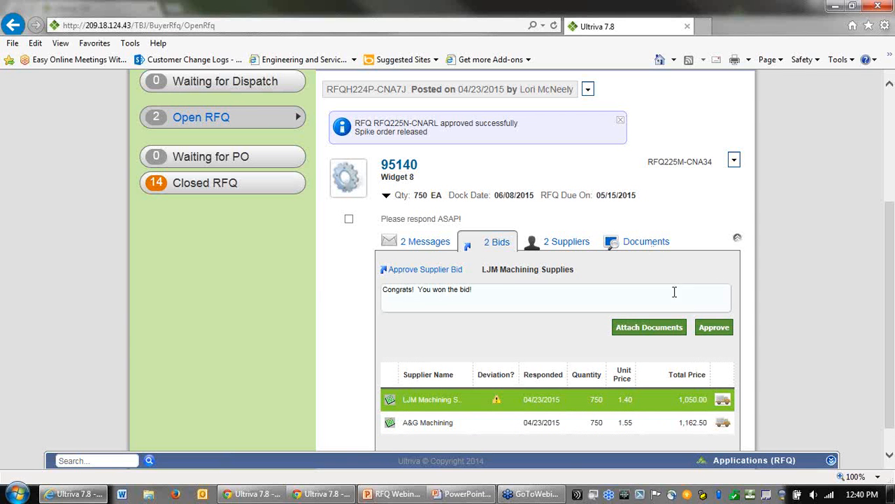
pyautogui.click(729, 333)
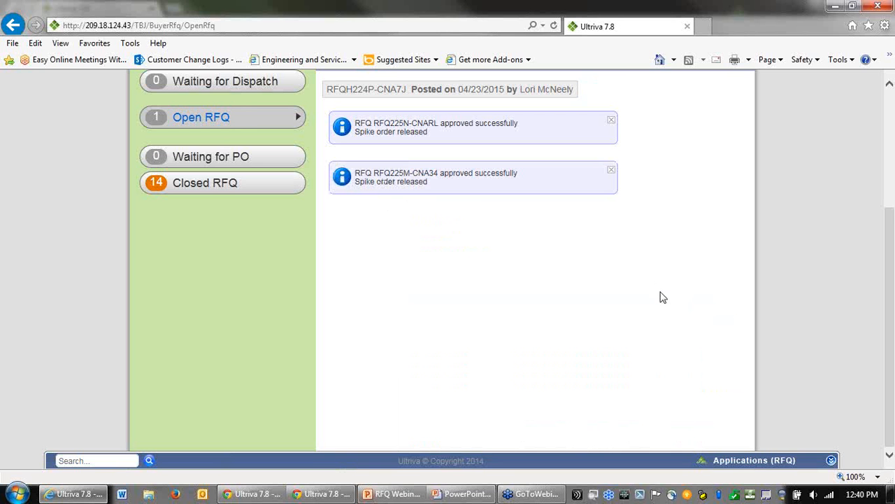
# Step: Return to the buyer's RFQ home page and review the alerts list
pyautogui.scroll(2, 662, 296)
pyautogui.scroll(2, 629, 308)
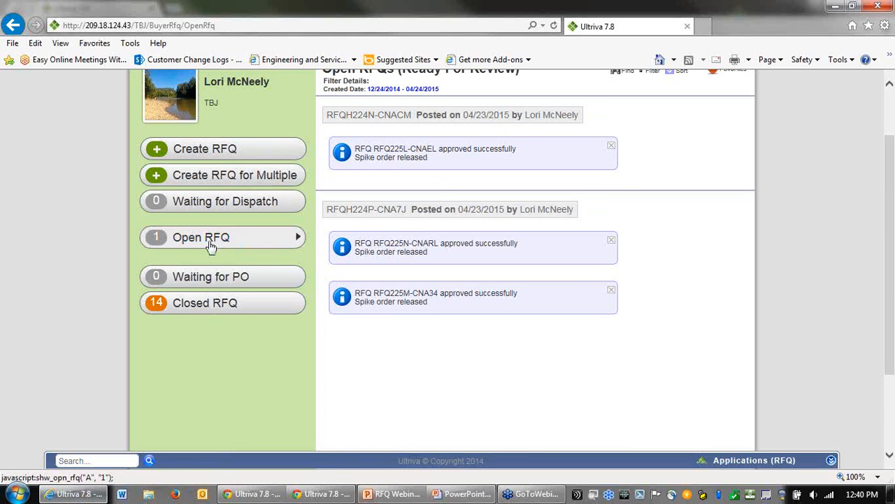
pyautogui.scroll(1, 246, 295)
pyautogui.scroll(1, 246, 295)
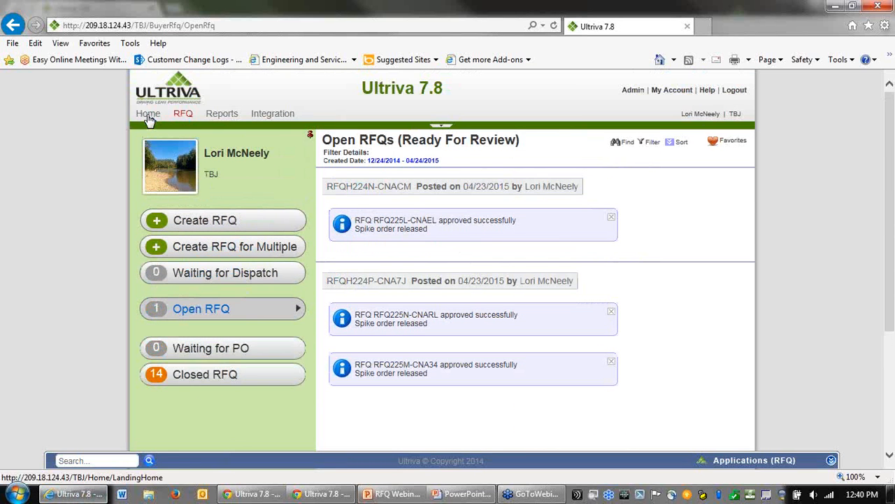
pyautogui.click(148, 115)
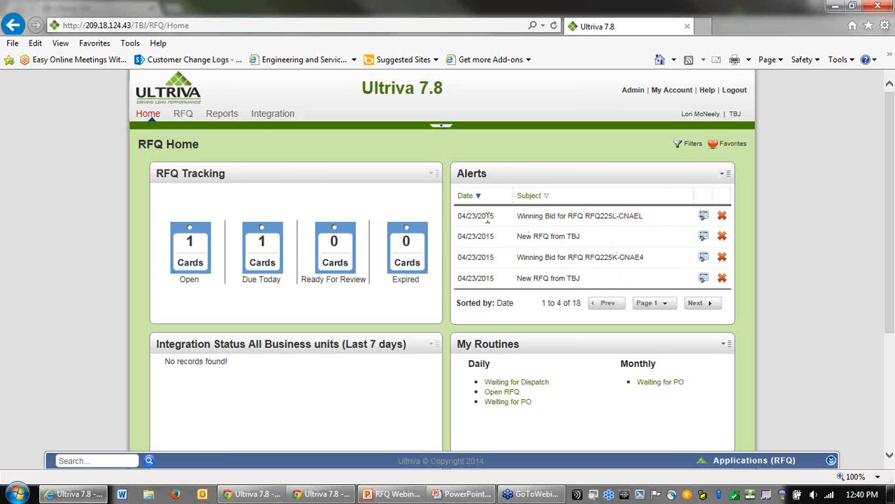
pyautogui.moveTo(518, 217); pyautogui.dragTo(576, 236)
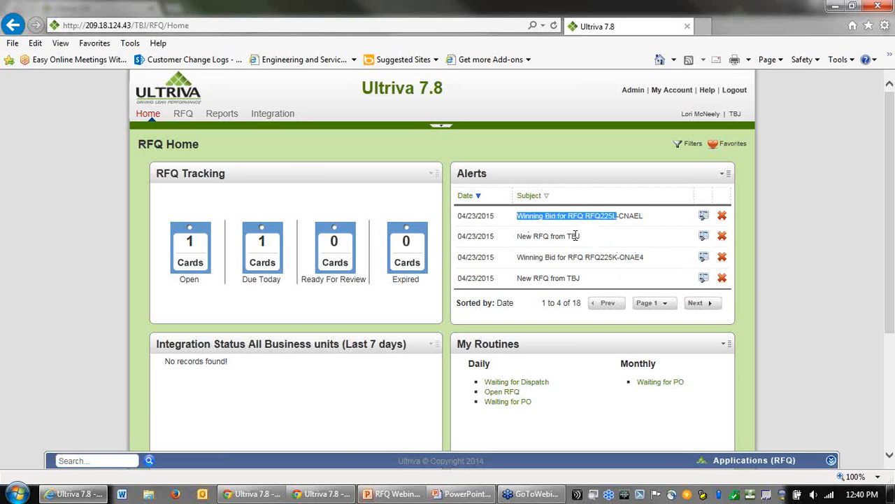
pyautogui.moveTo(519, 236); pyautogui.dragTo(586, 238)
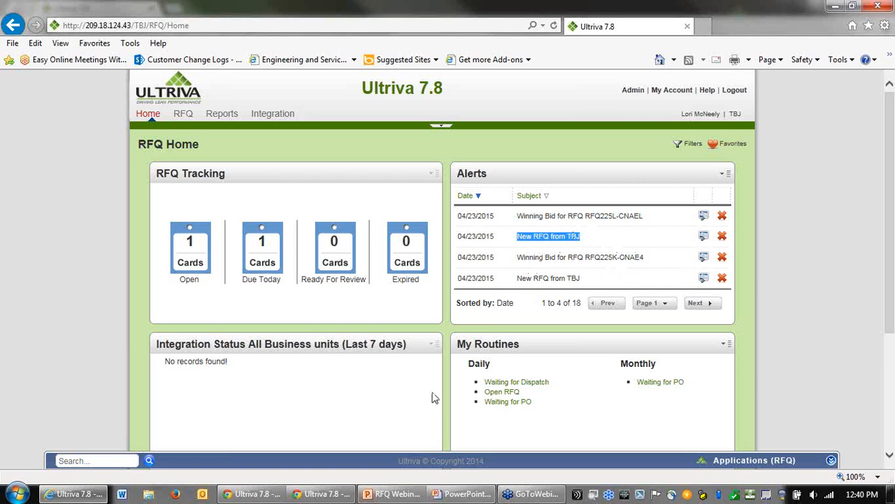
pyautogui.scroll(-1, 422, 421)
pyautogui.scroll(1, 509, 397)
# Step: Switch to the LJM Machining Supplies supplier session, refresh it and open the Bids Won list
pyautogui.click(252, 499)
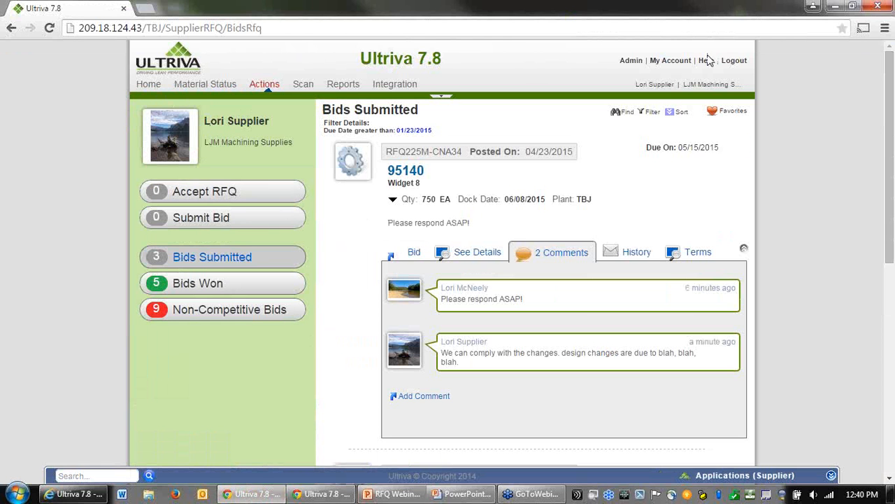
pyautogui.moveTo(691, 85); pyautogui.dragTo(739, 82)
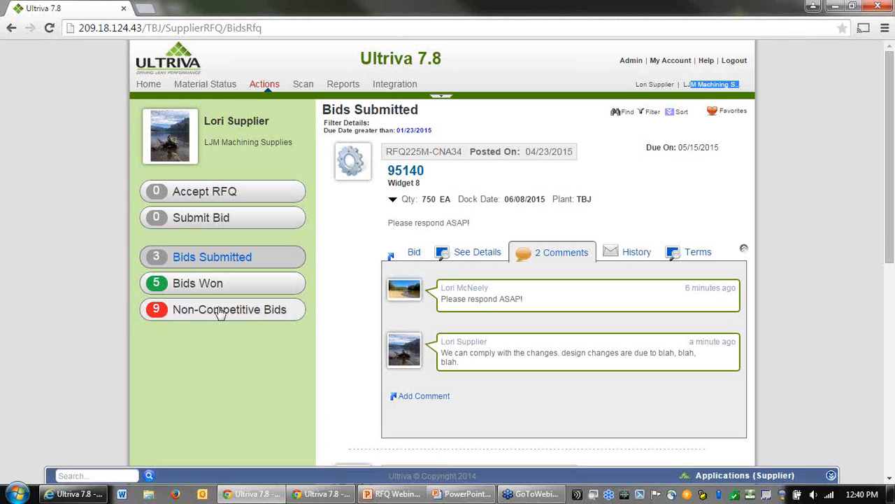
pyautogui.click(49, 29)
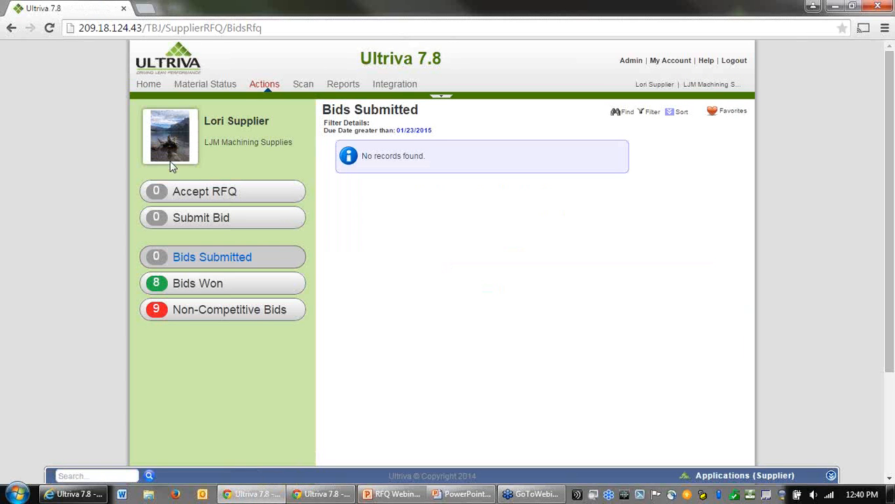
pyautogui.click(191, 287)
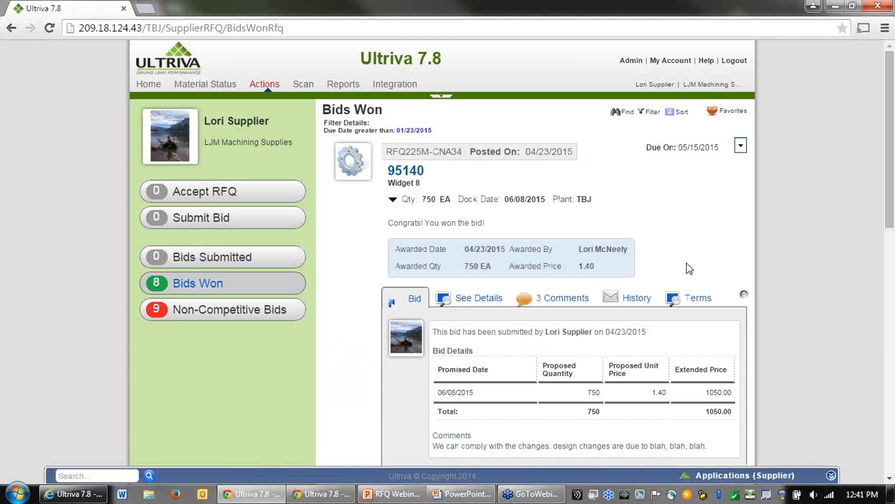
# Step: Review the won bid for item 95140, including its comments and history
pyautogui.scroll(-1, 750, 270)
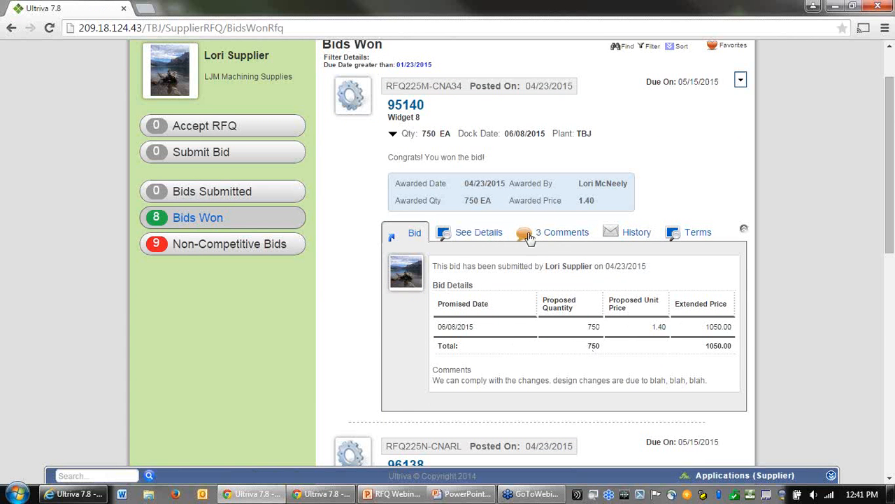
pyautogui.click(554, 240)
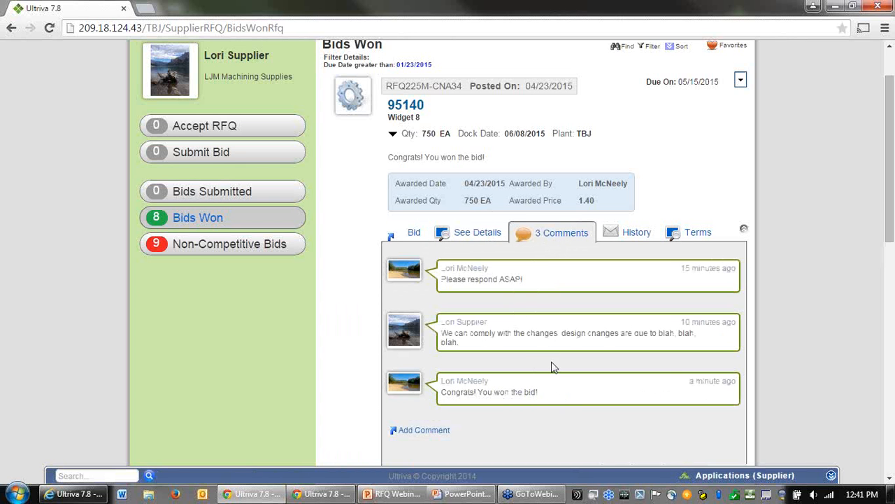
pyautogui.click(638, 238)
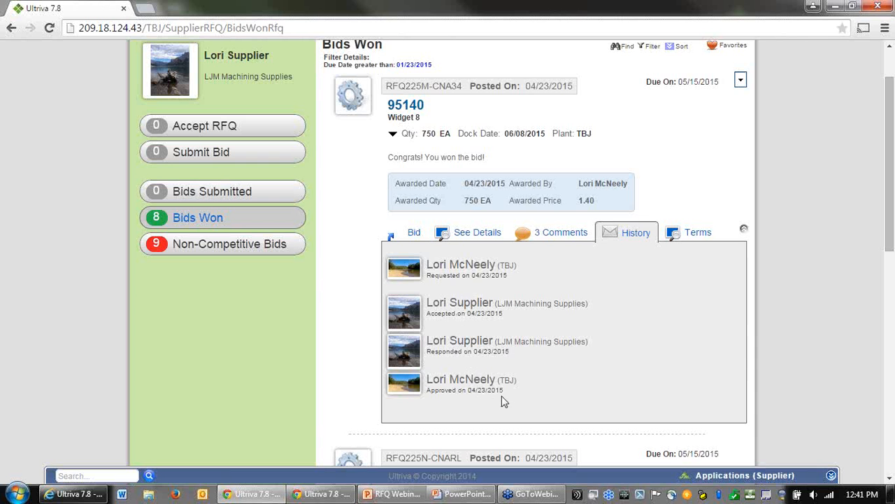
pyautogui.moveTo(489, 397); pyautogui.dragTo(469, 396)
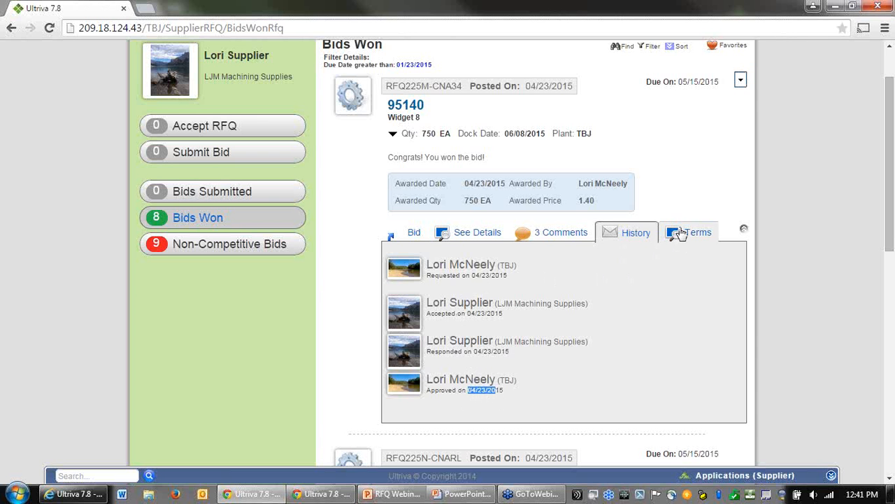
pyautogui.click(416, 233)
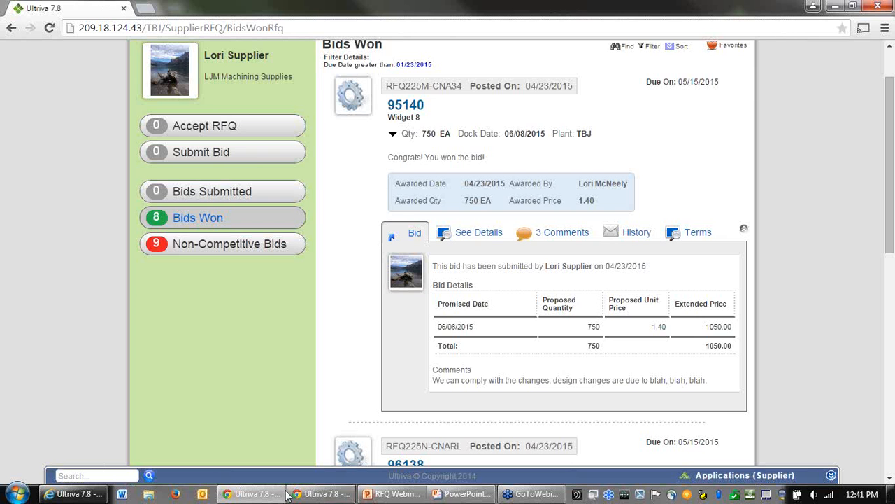
pyautogui.scroll(1, 329, 412)
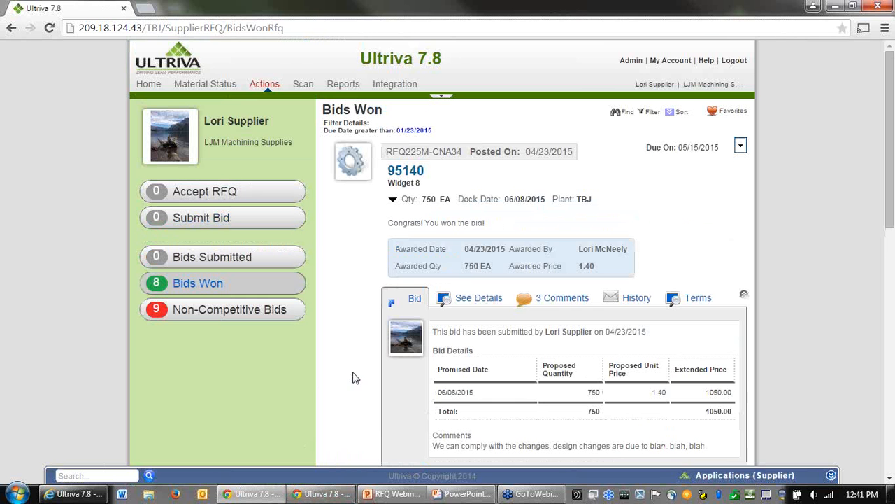
# Step: Switch to the A&G Machining supplier session, refresh it, and review its non-competitive bids and won bids
pyautogui.click(270, 499)
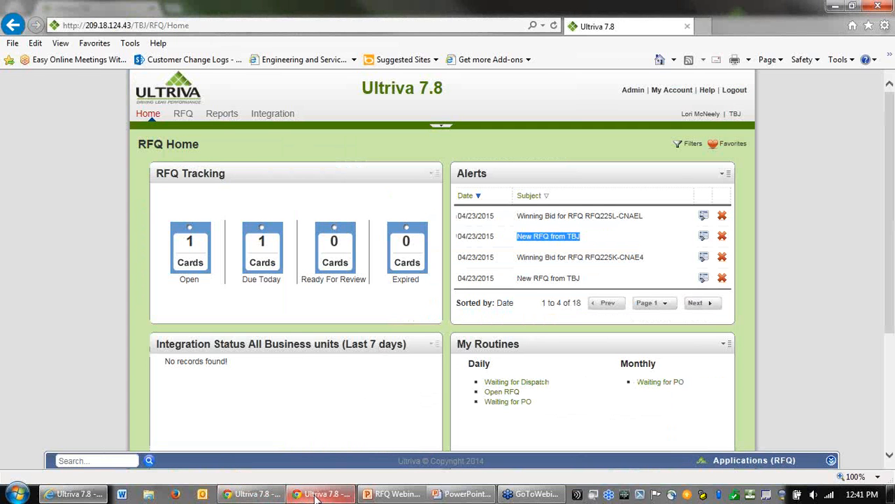
pyautogui.click(262, 494)
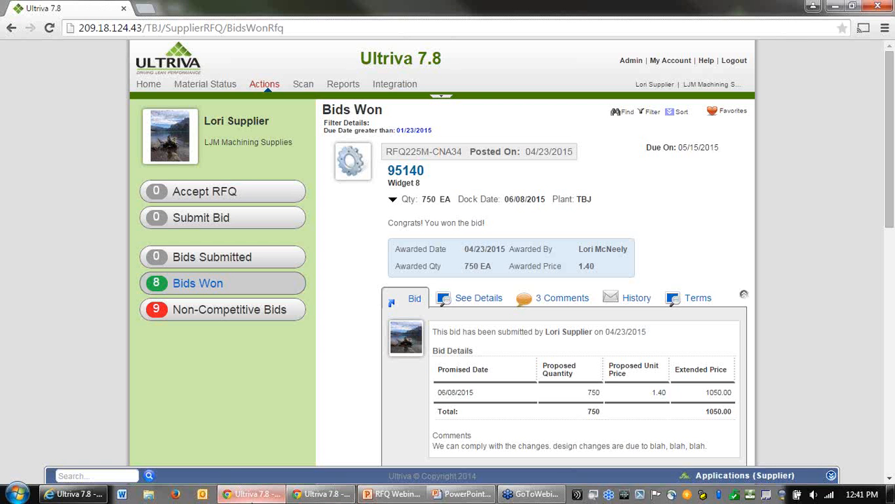
pyautogui.click(322, 494)
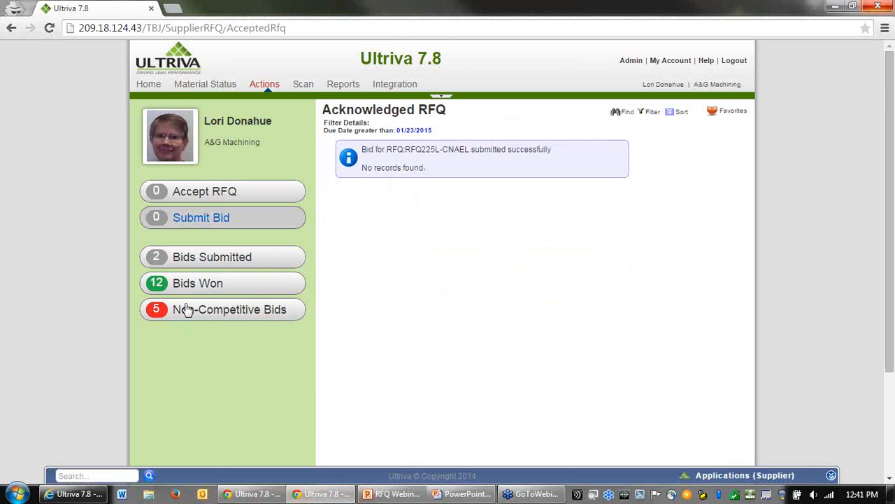
pyautogui.click(48, 28)
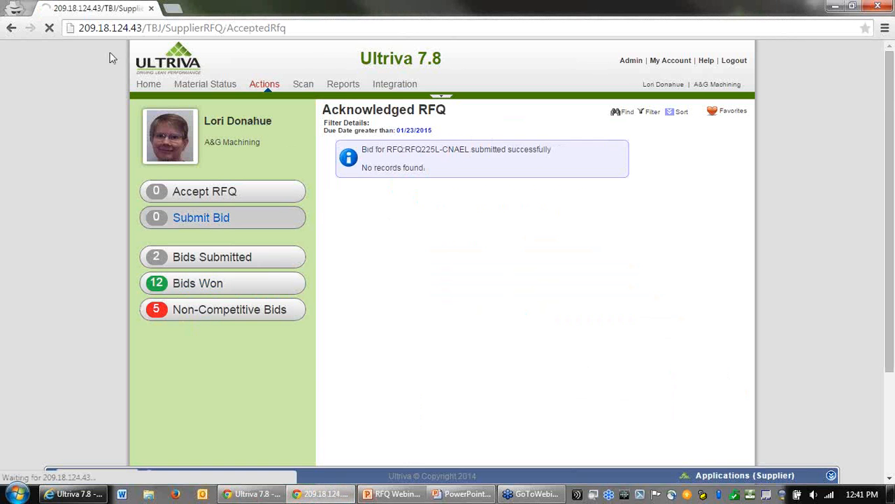
pyautogui.click(199, 313)
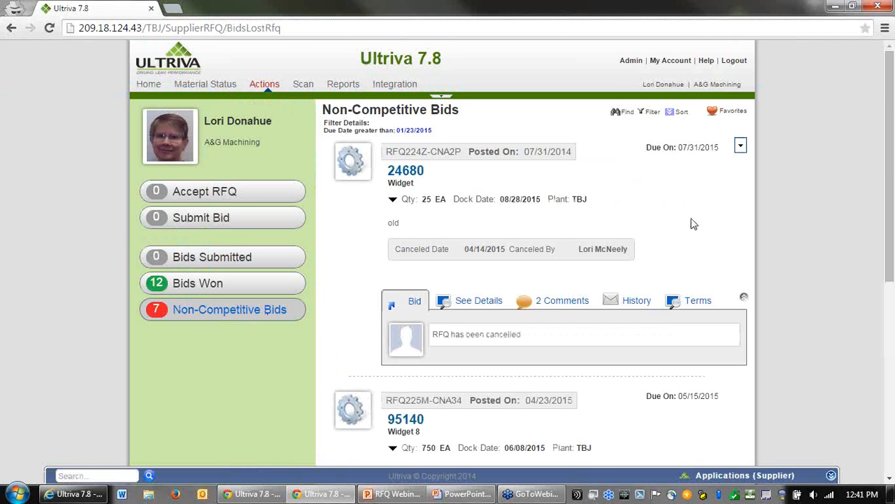
pyautogui.scroll(-1, 525, 264)
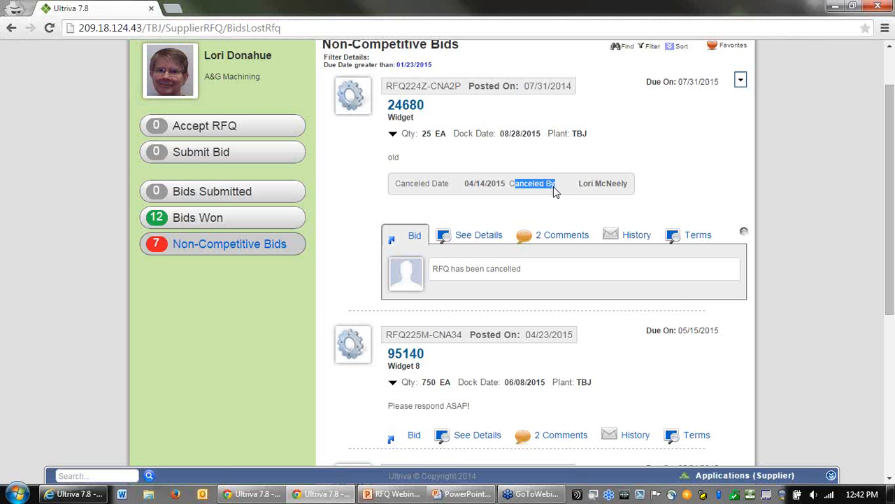
pyautogui.scroll(2, 680, 186)
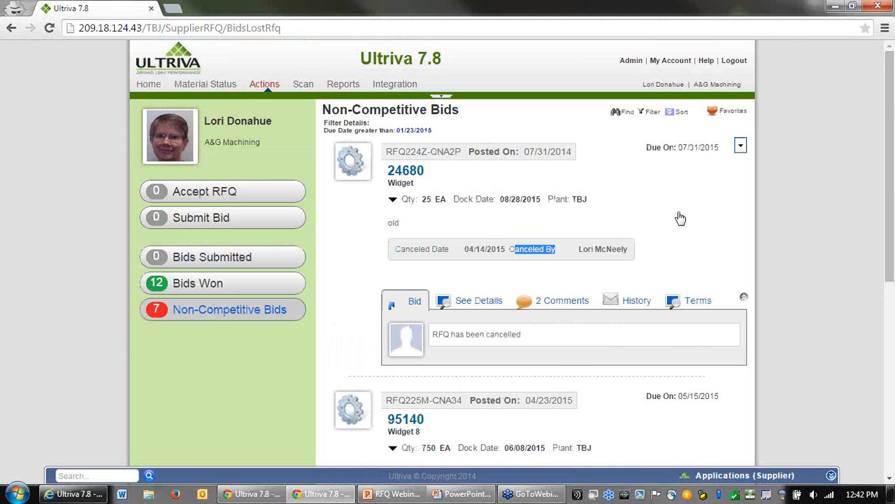
pyautogui.scroll(-3, 678, 216)
pyautogui.scroll(-3, 691, 228)
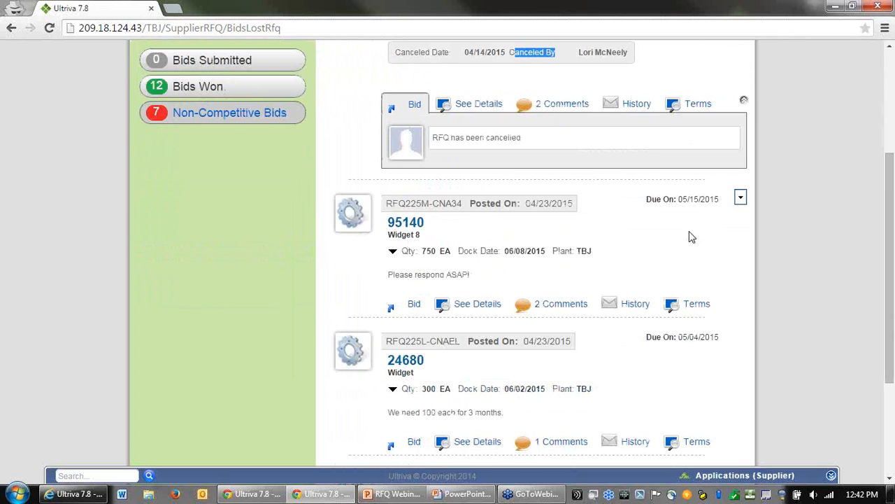
pyautogui.scroll(-3, 692, 231)
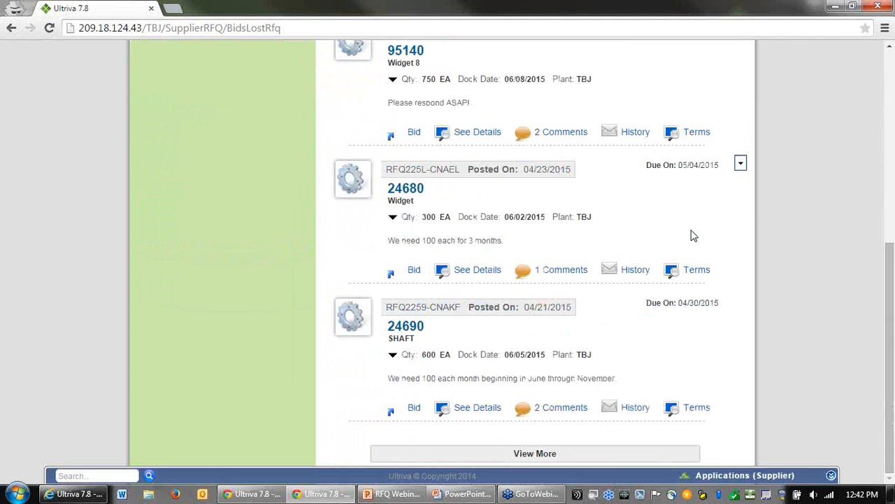
pyautogui.scroll(10, 691, 234)
pyautogui.click(211, 288)
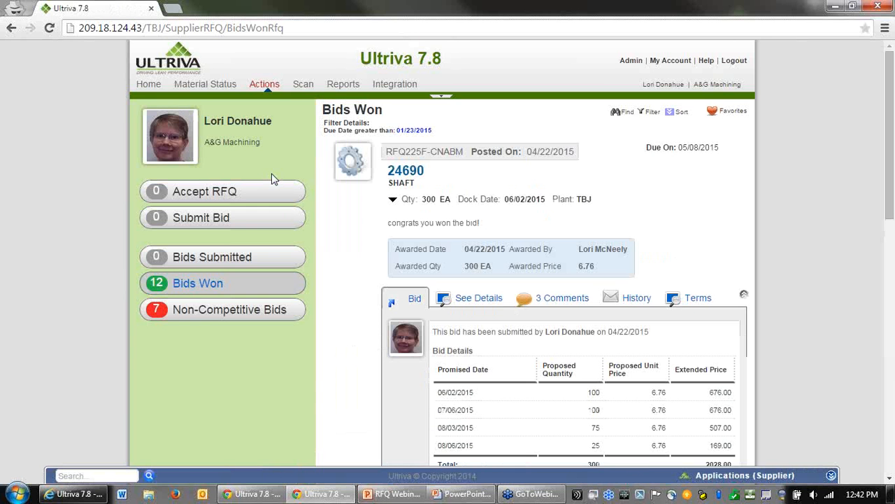
# Step: Open the Help portal and browse the Request for Quote user guide and supplier RFQ video tutorials
pyautogui.click(706, 62)
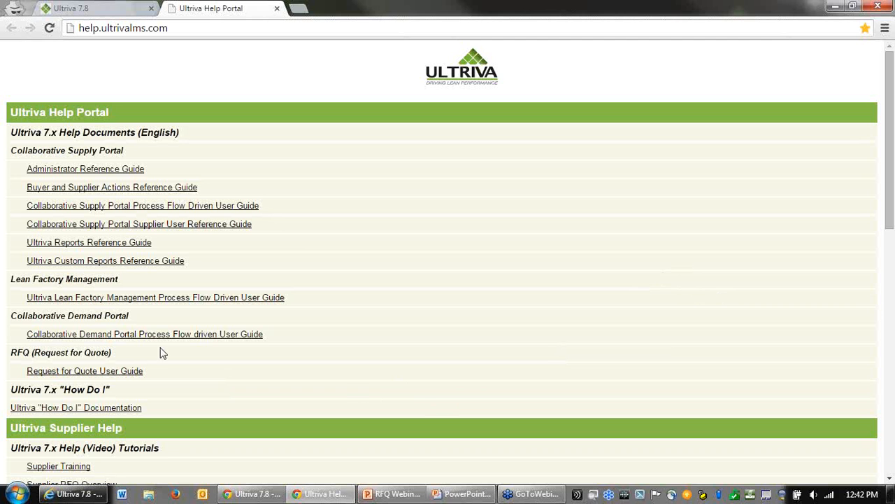
pyautogui.moveTo(10, 354); pyautogui.dragTo(149, 376)
pyautogui.click(348, 409)
pyautogui.scroll(-1, 225, 344)
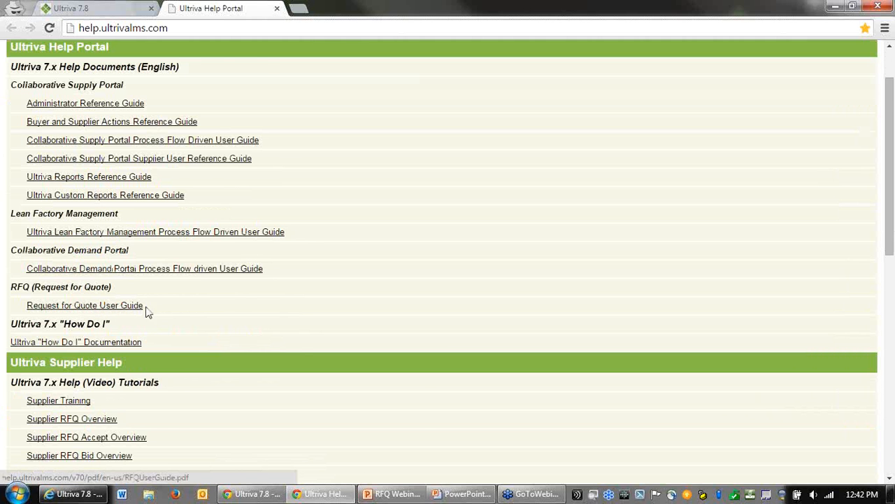
pyautogui.scroll(-1, 252, 326)
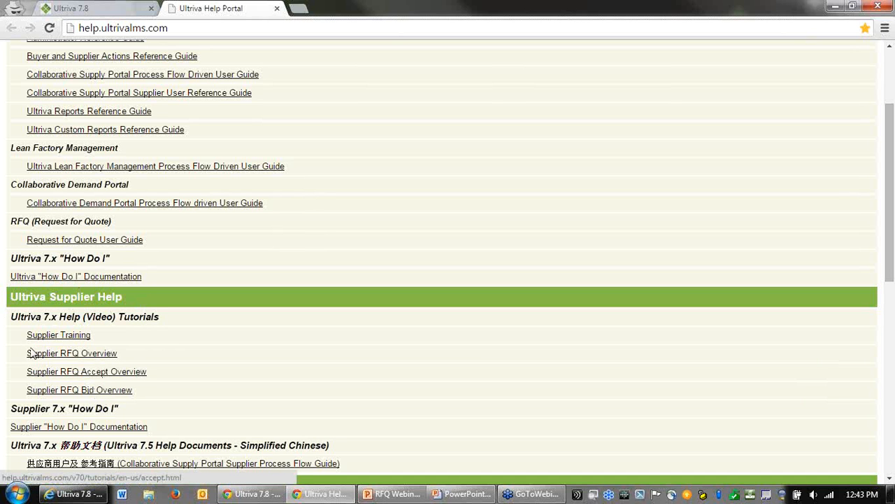
pyautogui.moveTo(24, 357); pyautogui.dragTo(146, 390)
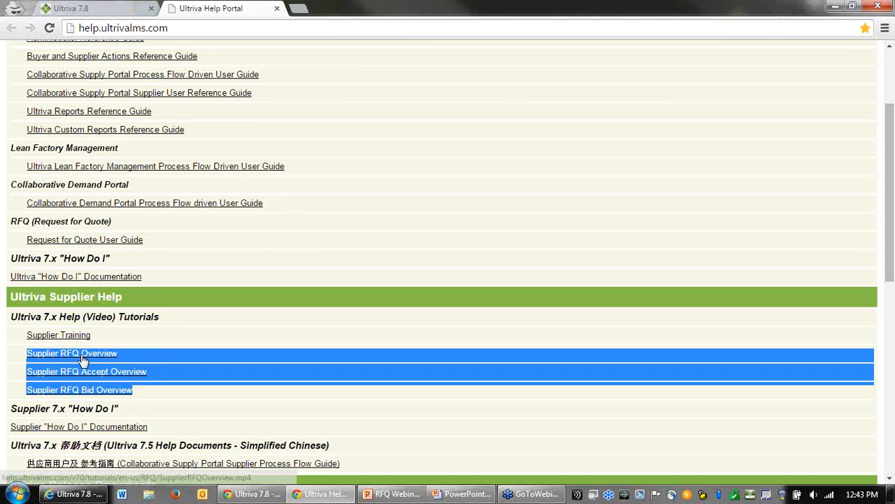
pyautogui.click(169, 349)
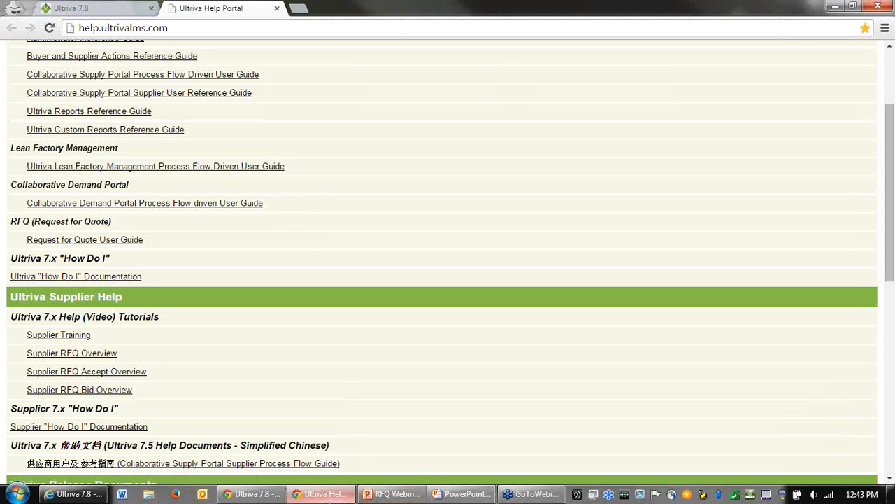
pyautogui.click(373, 497)
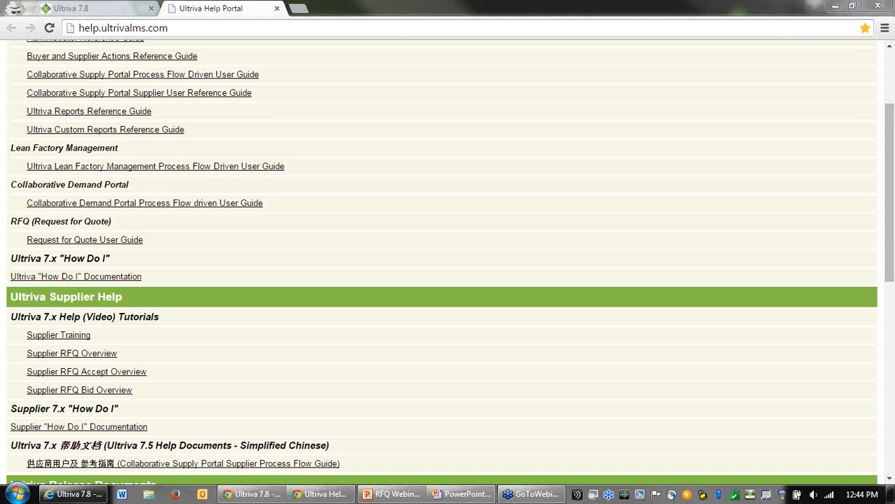
pyautogui.click(459, 494)
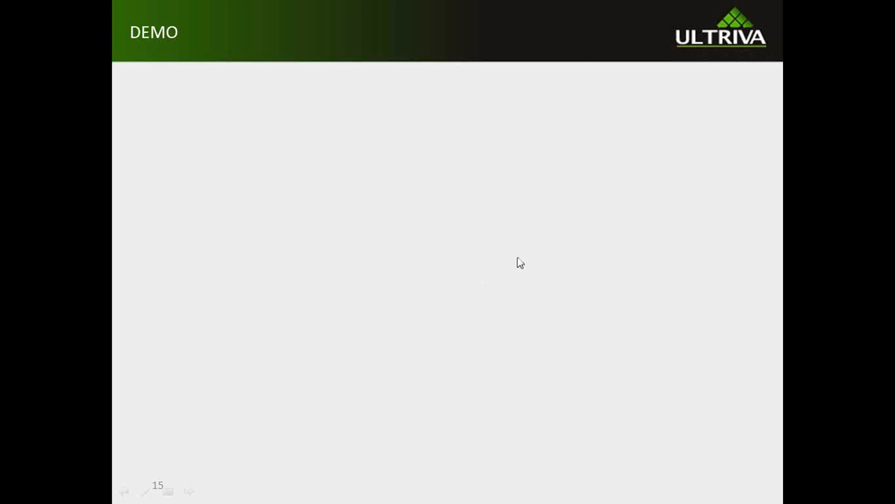
pyautogui.click(479, 241)
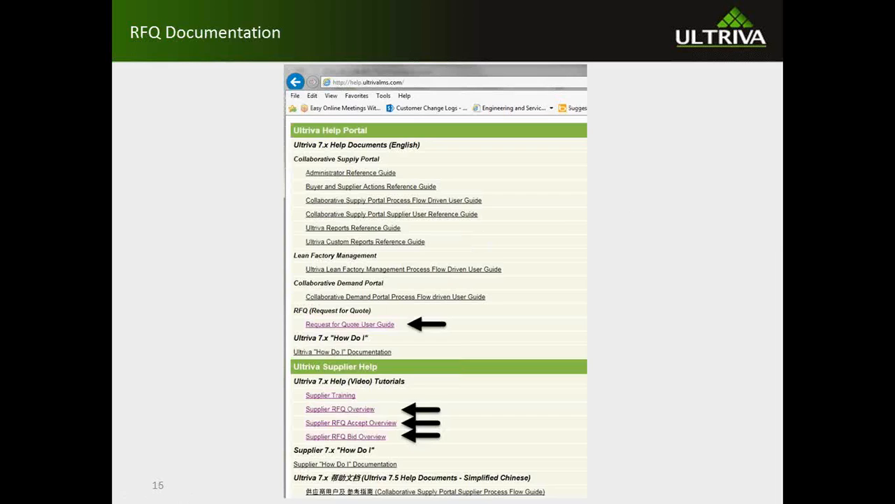
pyautogui.press('Right')
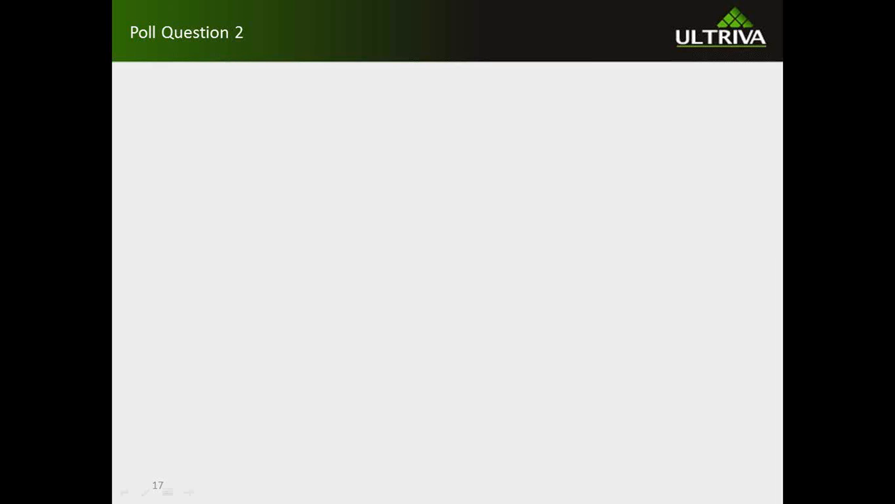